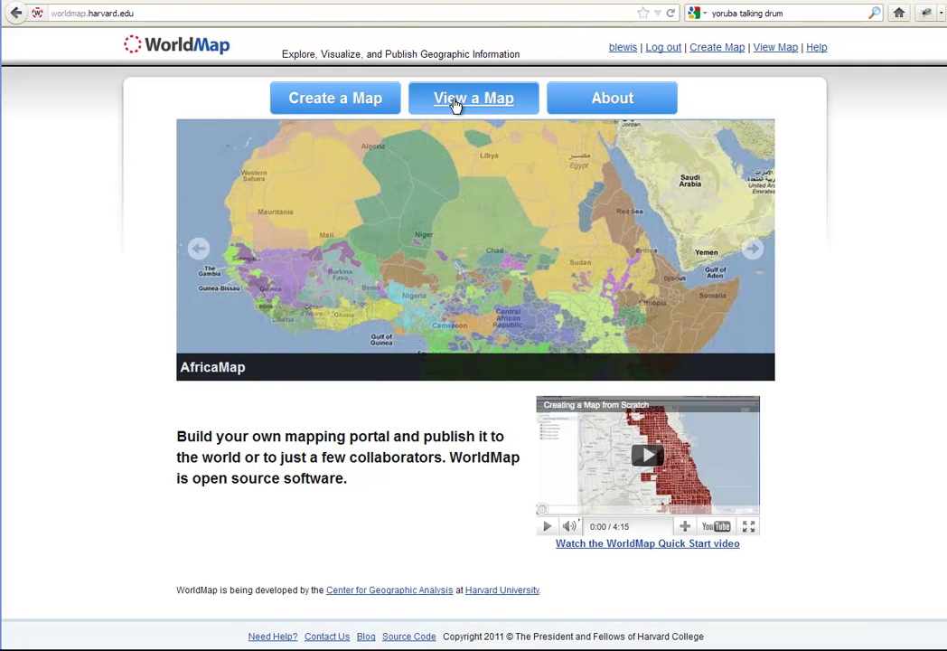
- Create a new empty world map on the Google Terrain background
click(371, 100)
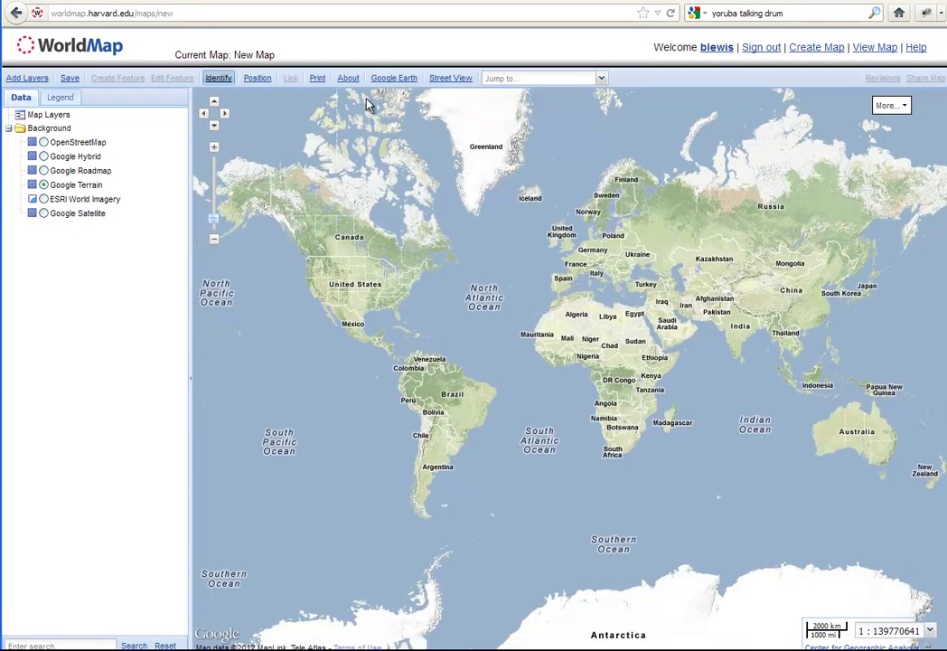
click(151, 11)
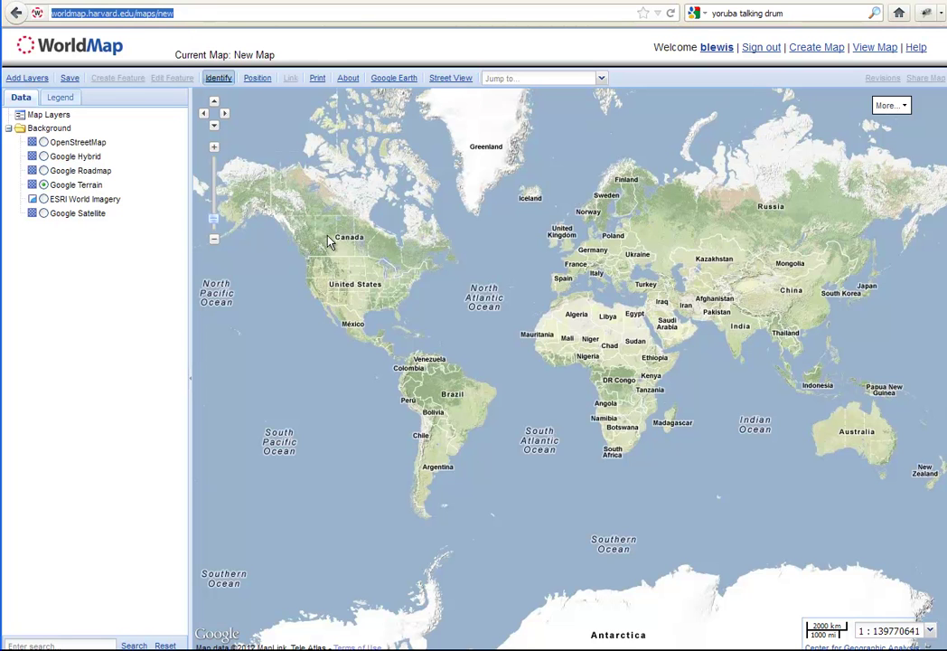
click(328, 54)
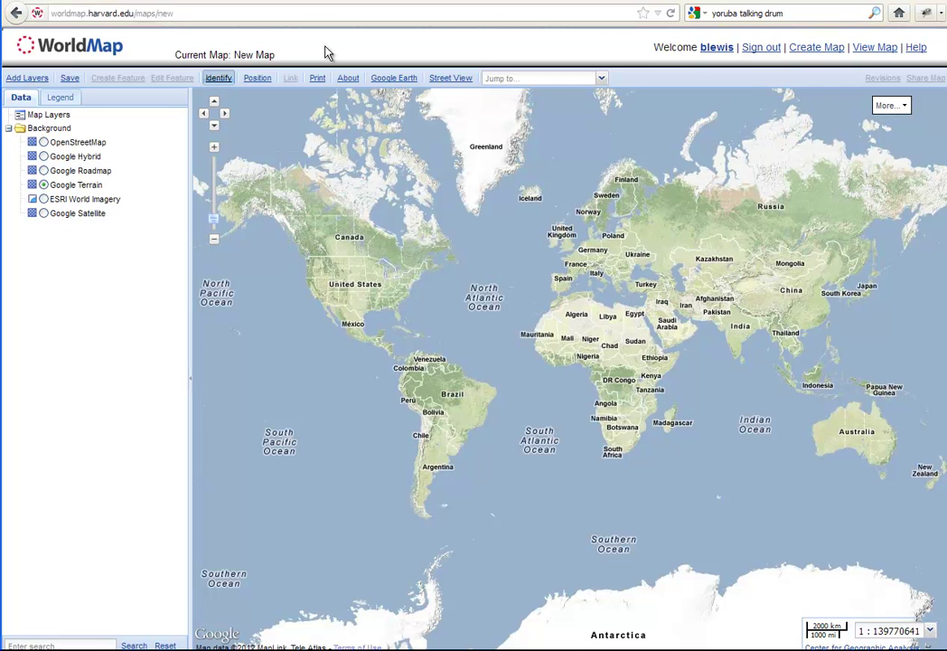
- Start a new layer from Add Layers and name it NigerianMusic
click(28, 79)
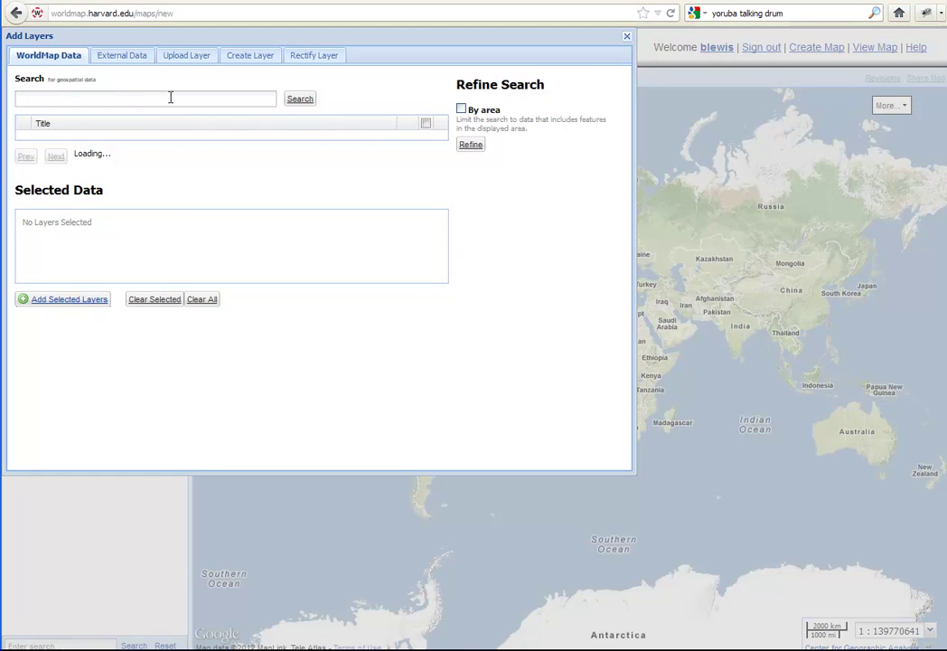
click(245, 57)
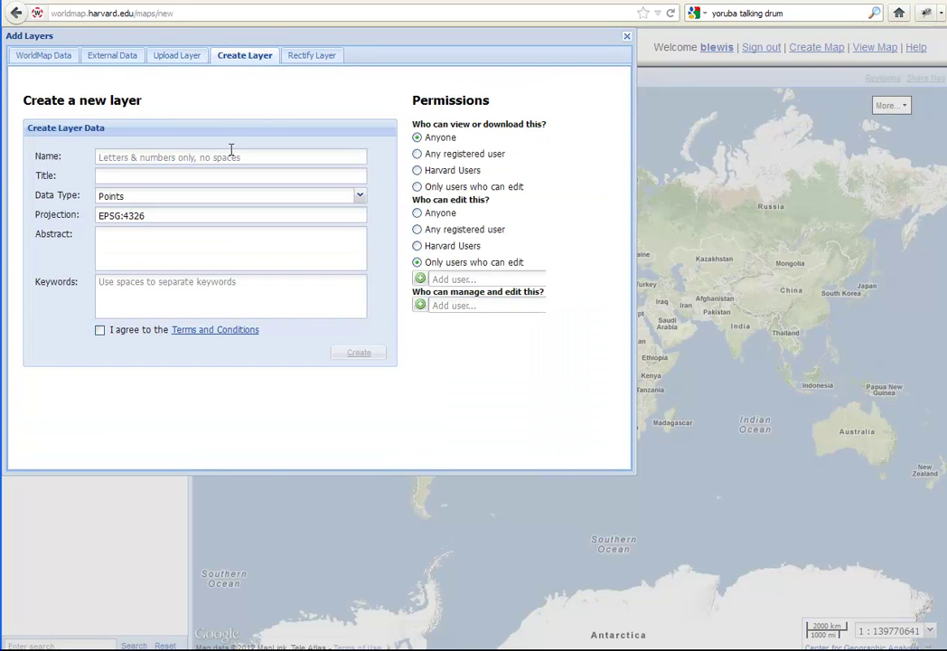
click(231, 155)
text(Niger)
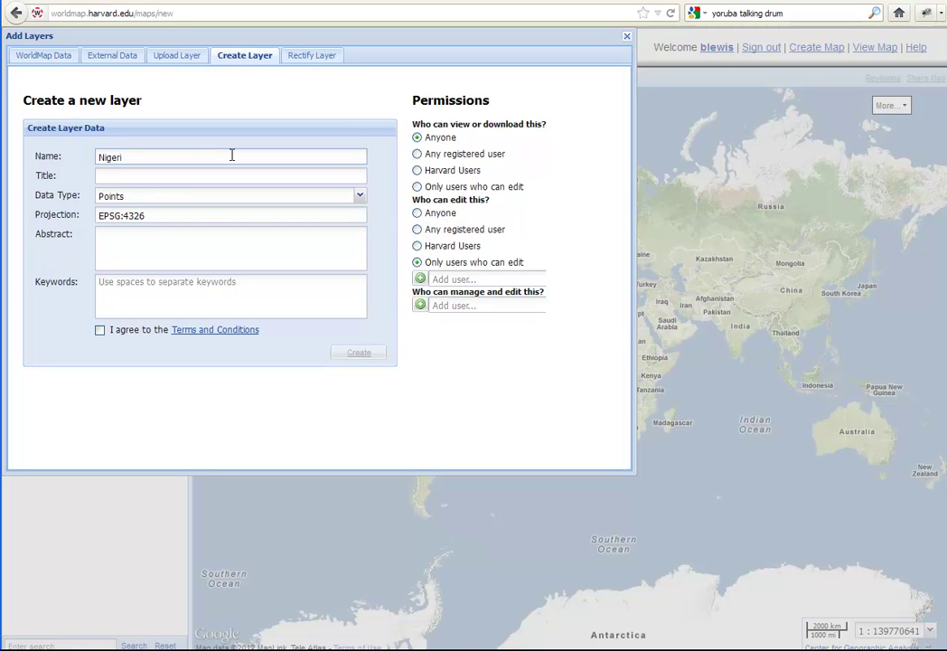
text(i)
text(anMusic)
- Keep Points as the new layer's data type, ready to write the abstract
click(213, 175)
click(359, 197)
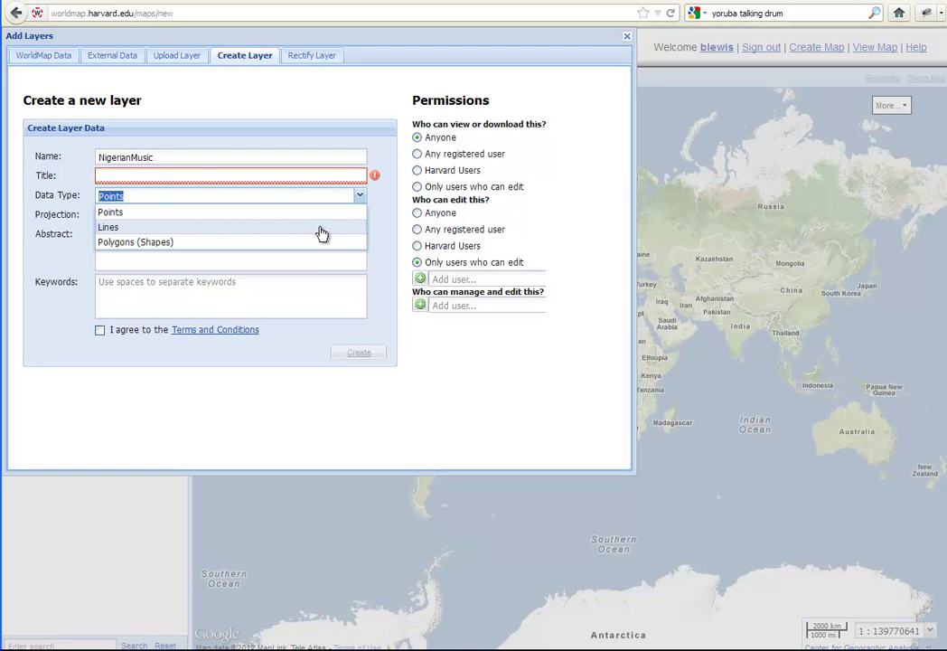
click(294, 198)
click(383, 228)
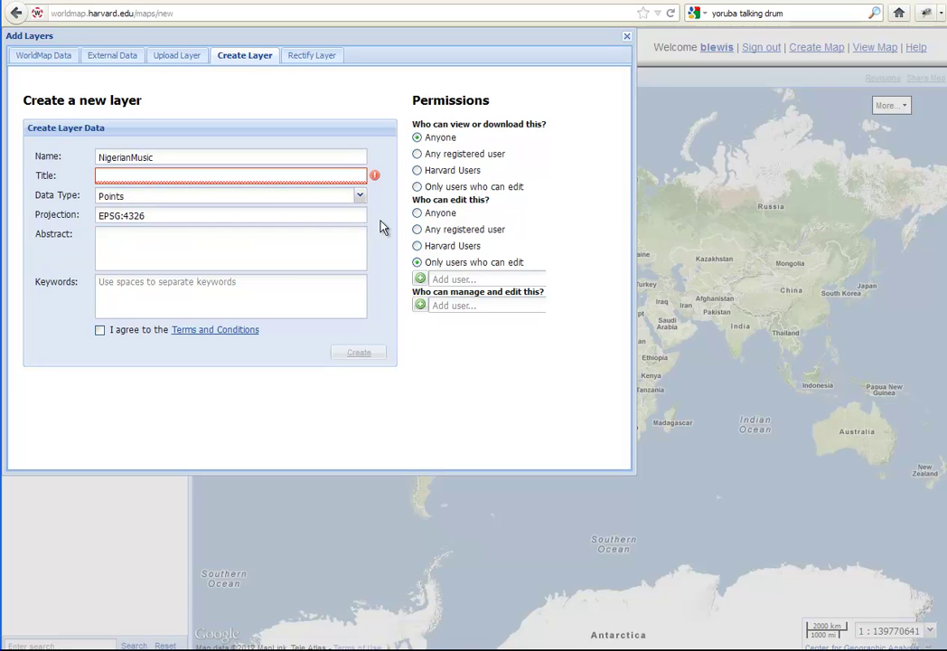
click(287, 235)
- Give the layer the abstract 'nigerian music' and the title 'Music of Nigeria'
text(nigerian m)
key(BackSpace)
key(BackSpace)
key(BackSpace)
key(BackSpace)
text(an music)
click(281, 174)
text(Music)
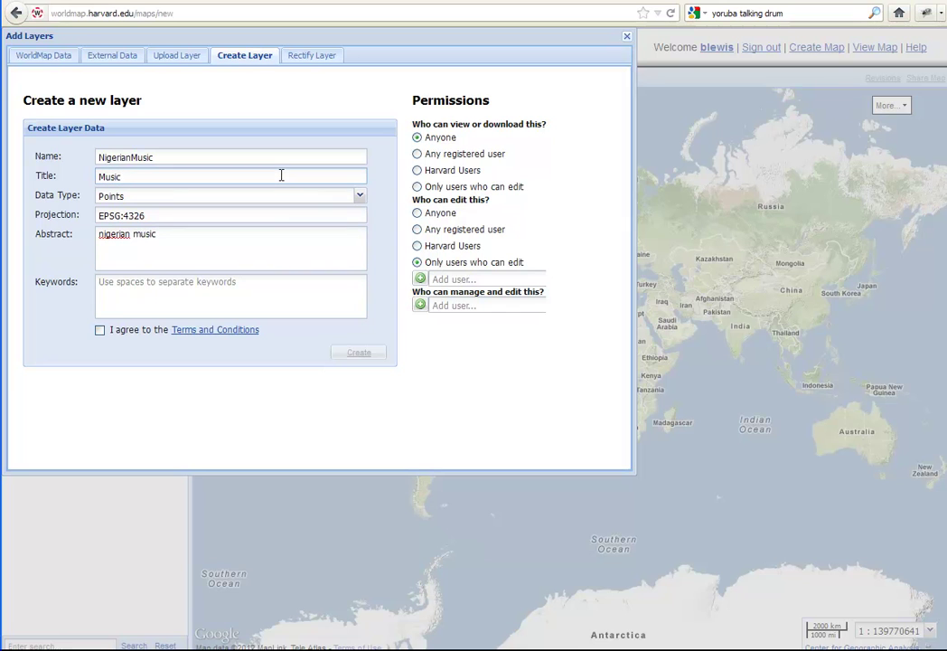
text( of Nigeria)
- Add keywords 'music nigeria', accept the terms and conditions, and create the layer
click(193, 287)
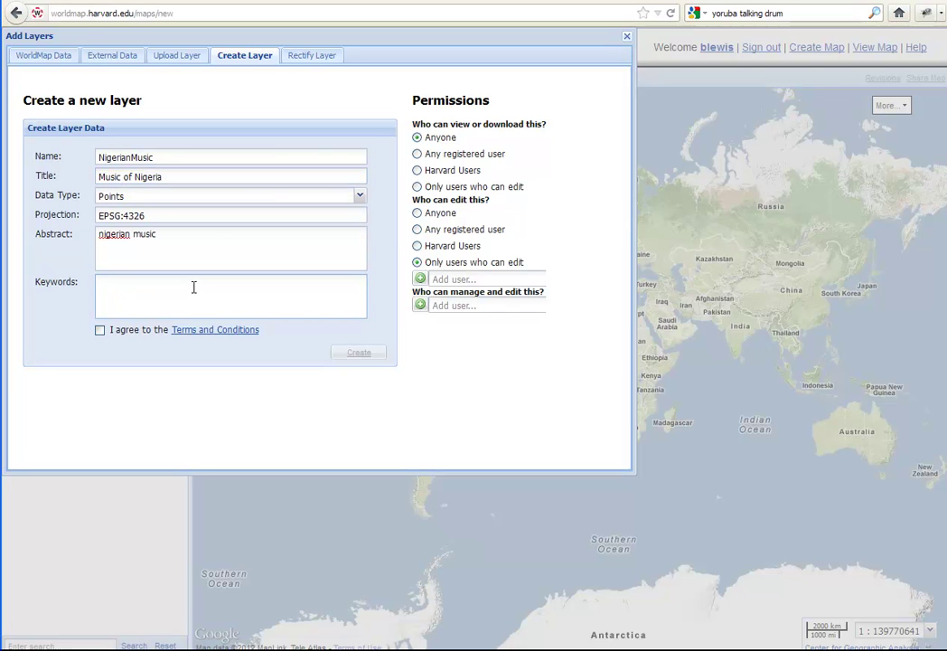
text(music nigeria)
click(100, 331)
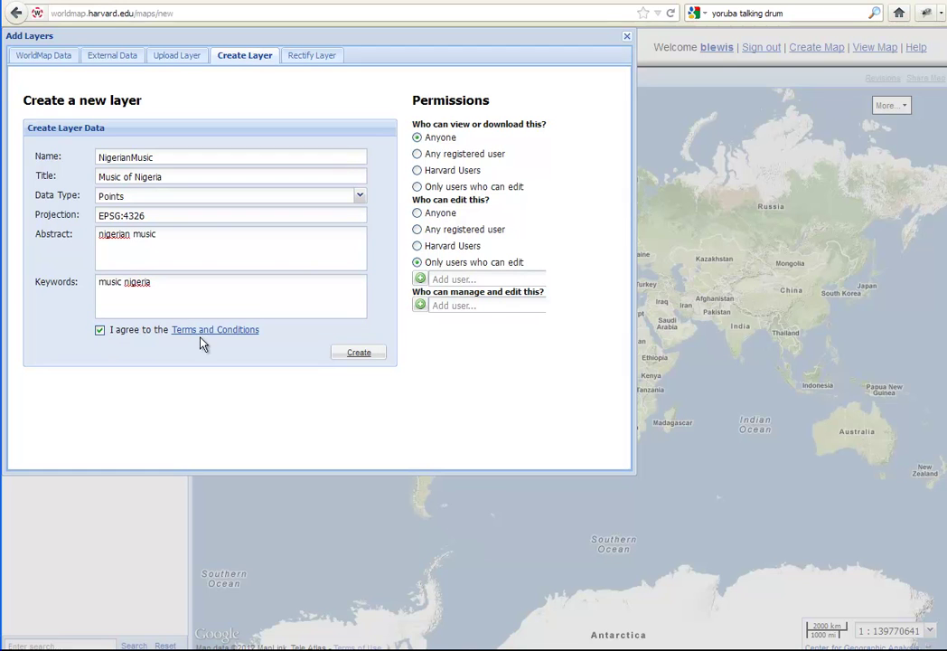
click(359, 354)
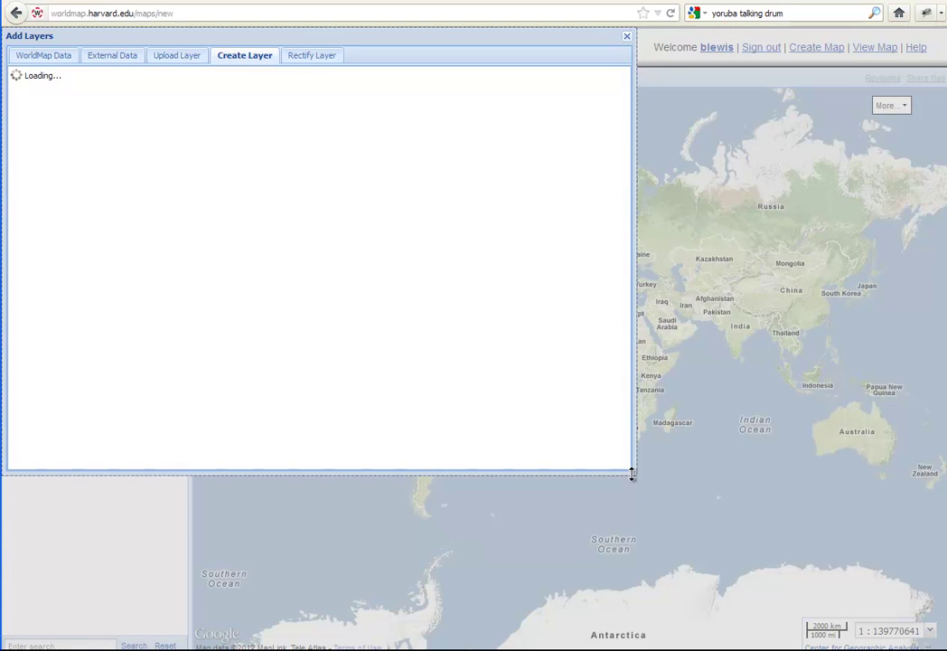
- Enlarge the details form, choose the Society & Demographics category, and update the layer
drag(632, 472, 640, 615)
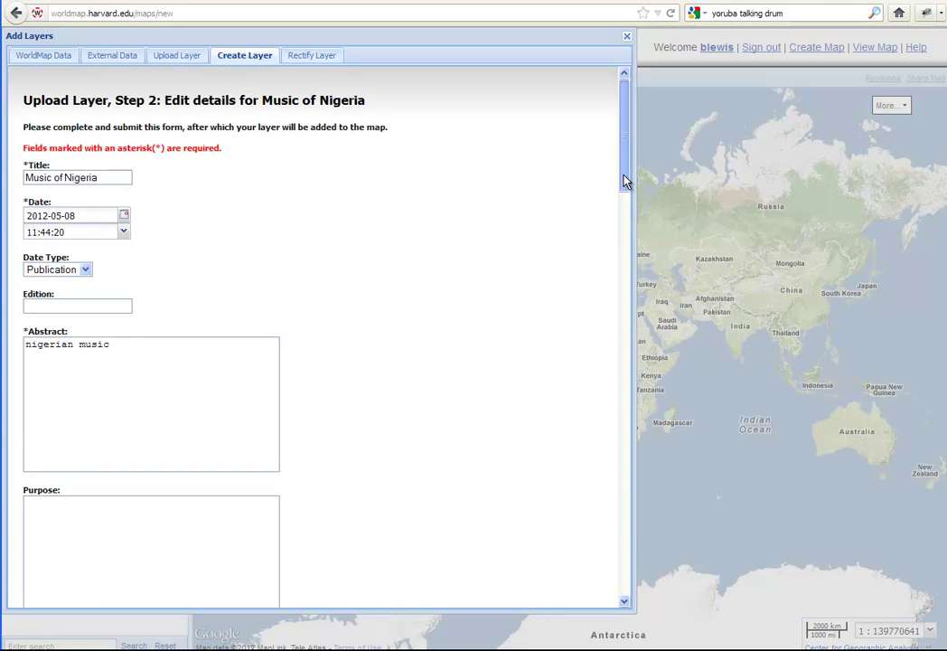
drag(625, 181, 621, 300)
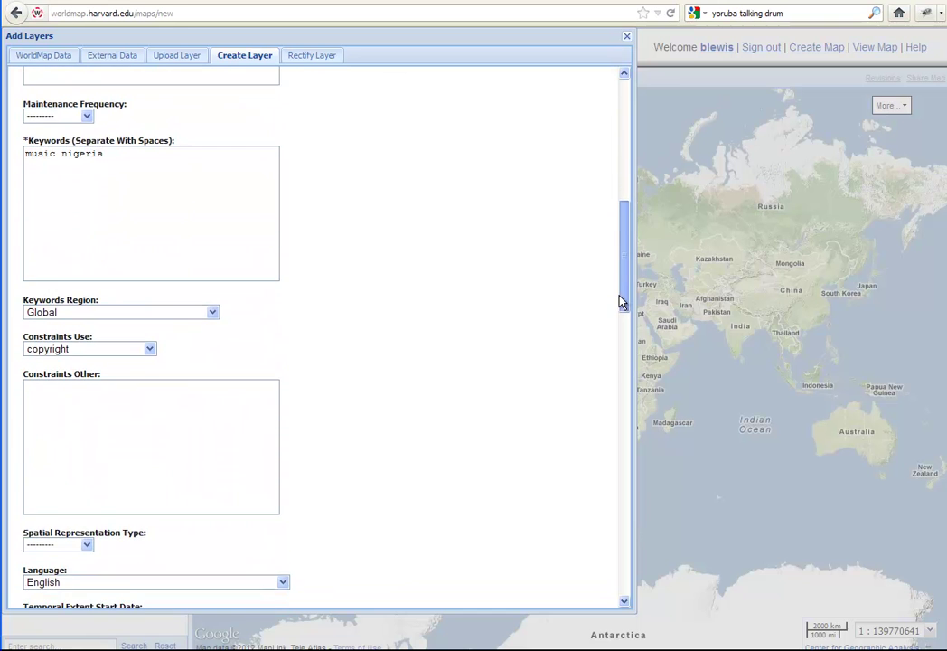
drag(622, 306, 623, 581)
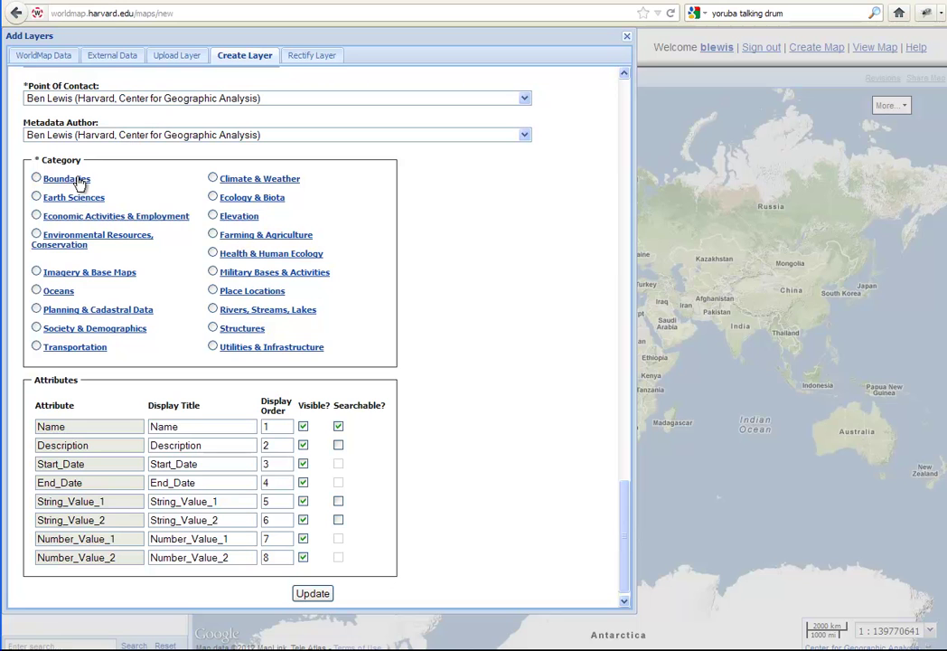
click(37, 329)
scroll(567, 504, down, 1)
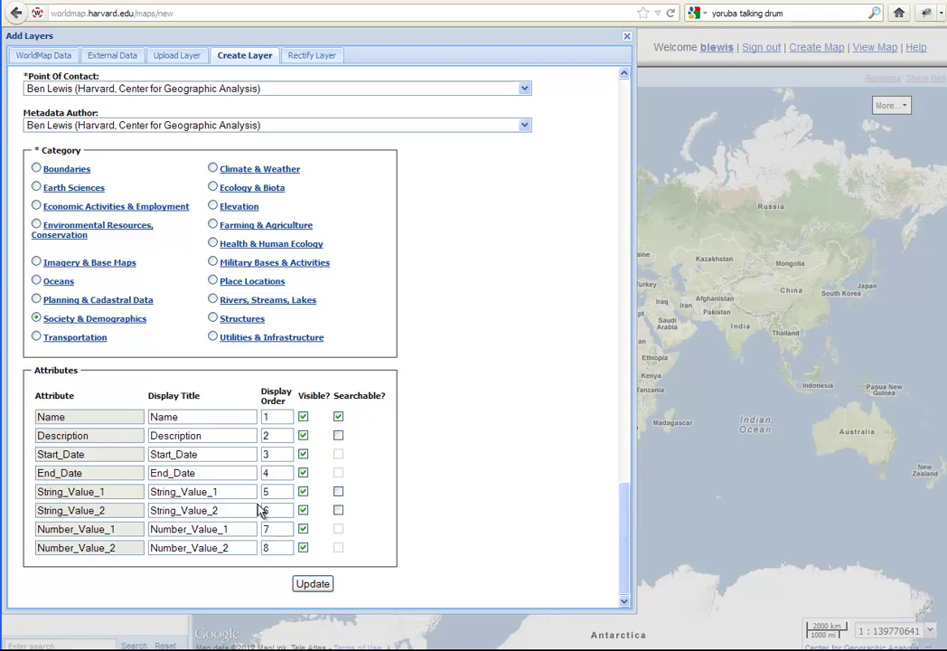
click(316, 588)
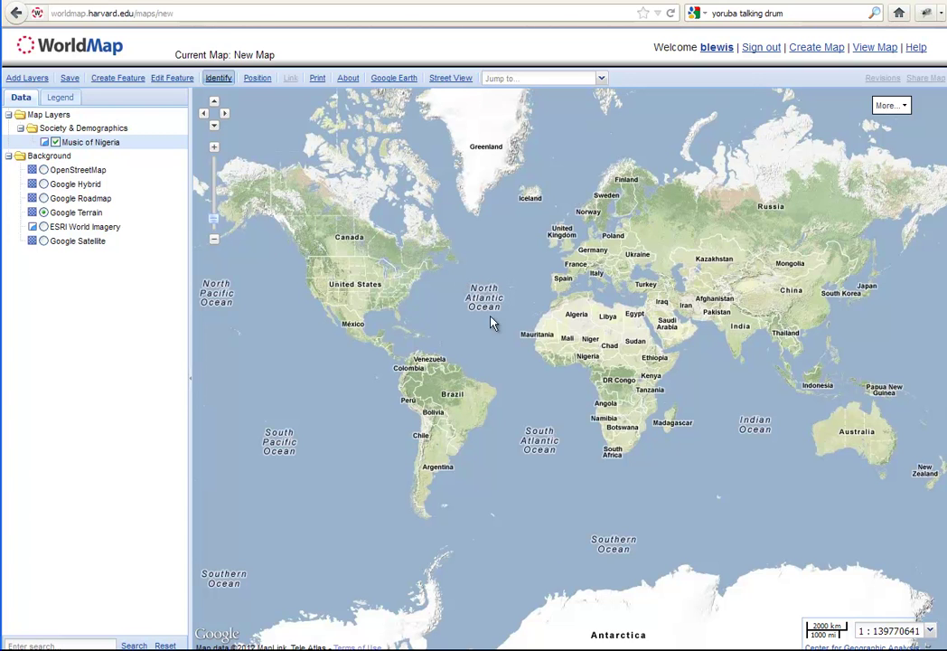
- Zoom from West Africa into Nigeria with Music of Nigeria selected, centring the coast
drag(536, 407, 606, 337)
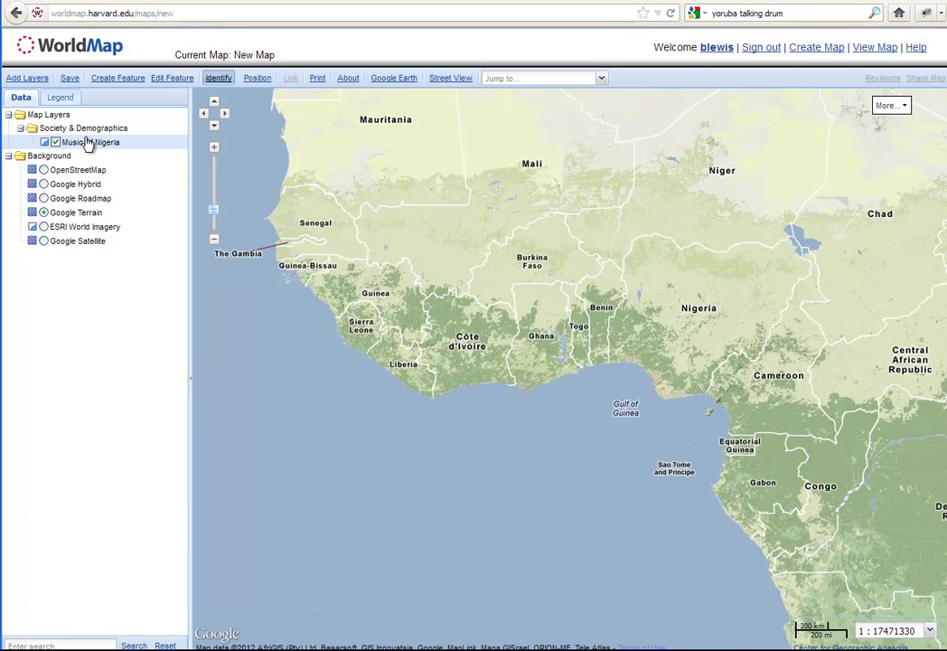
click(93, 145)
drag(534, 511, 768, 255)
drag(488, 258, 412, 267)
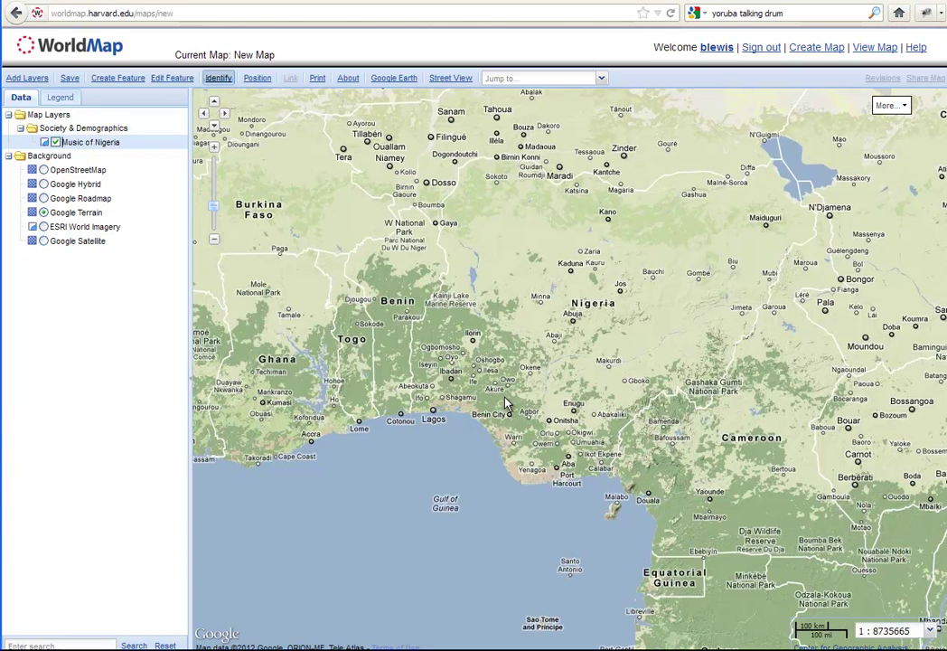
- Enter map title 'Nigerian Music', URL nigerian_music, abstract about music locations, keyword music
click(69, 79)
click(304, 69)
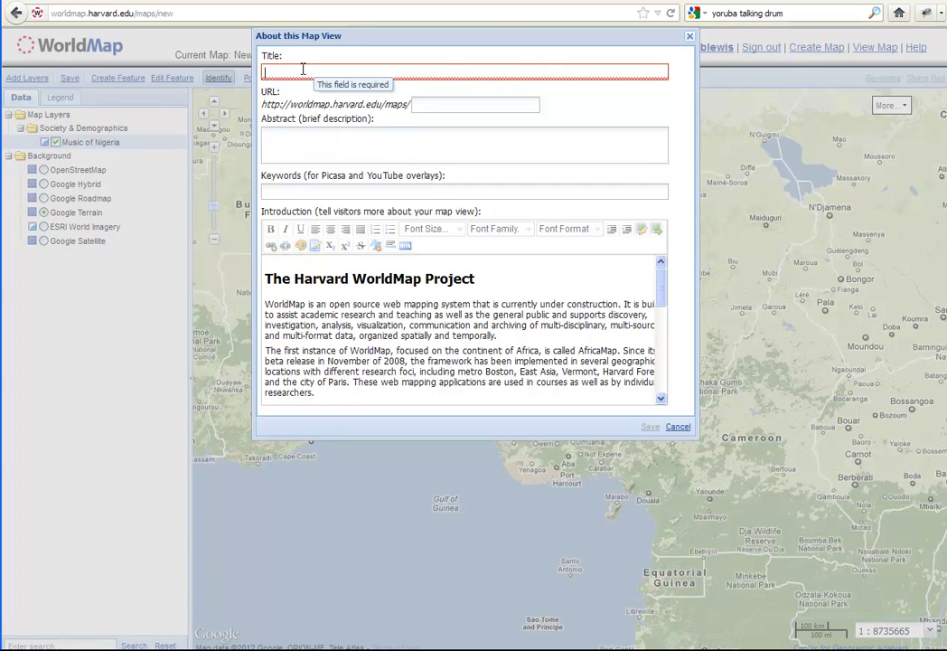
text(Nigeria)
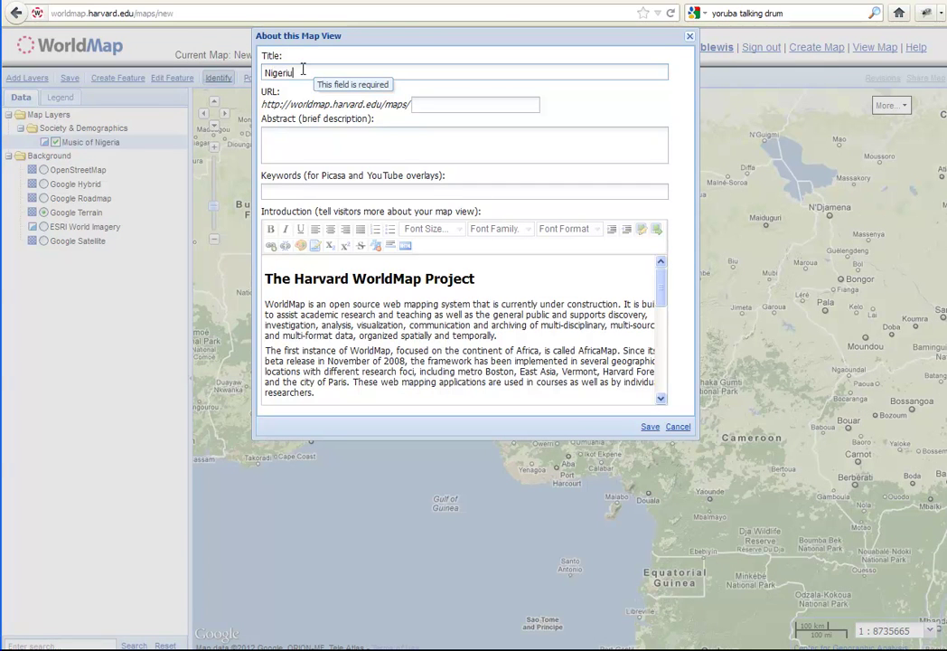
key(BackSpace)
key(BackSpace)
text(ian Music)
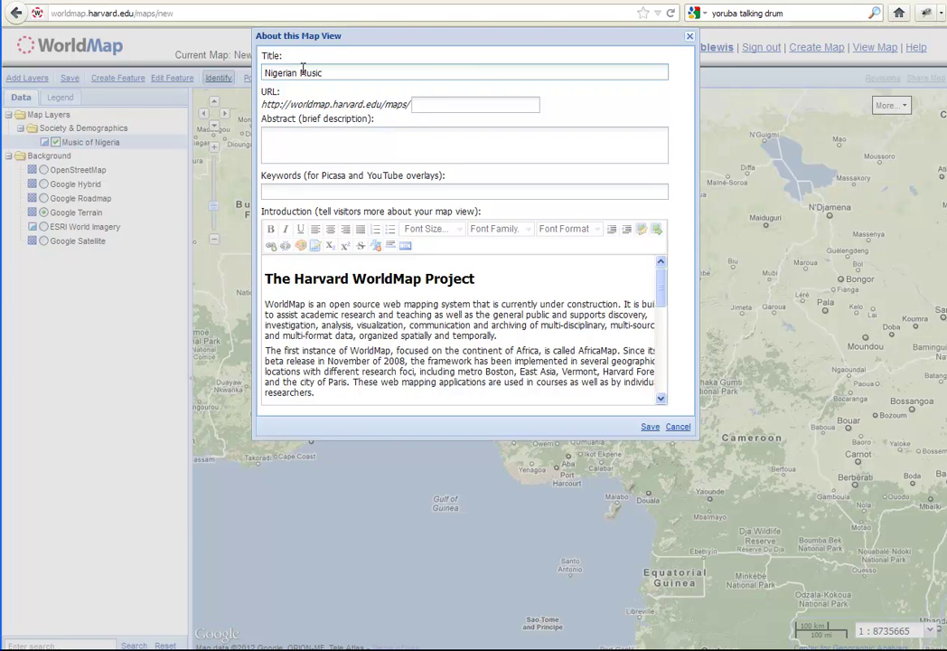
click(432, 103)
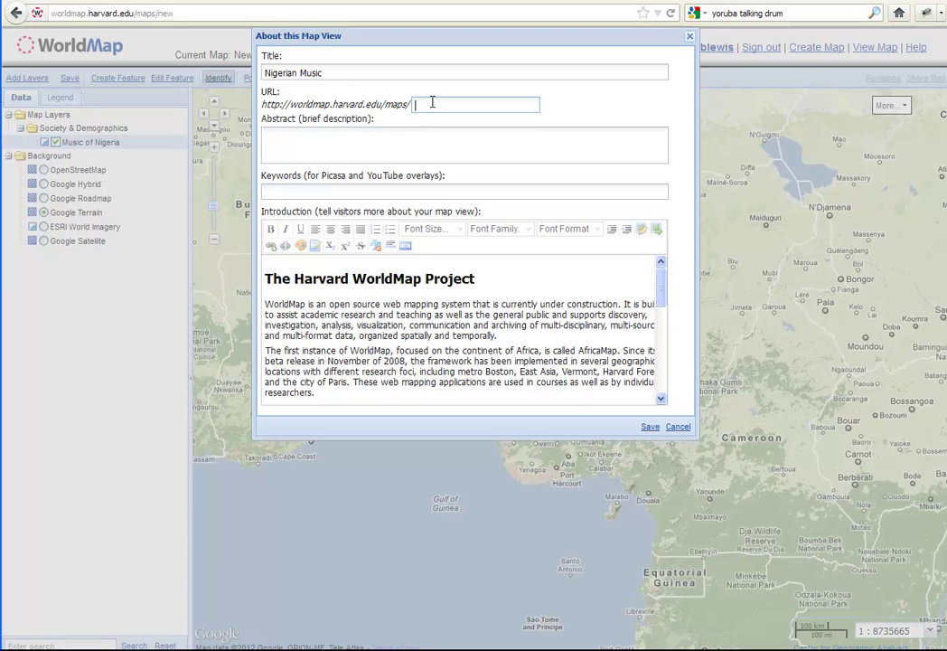
text(nigerian_music)
click(408, 137)
text(This is a map of importa)
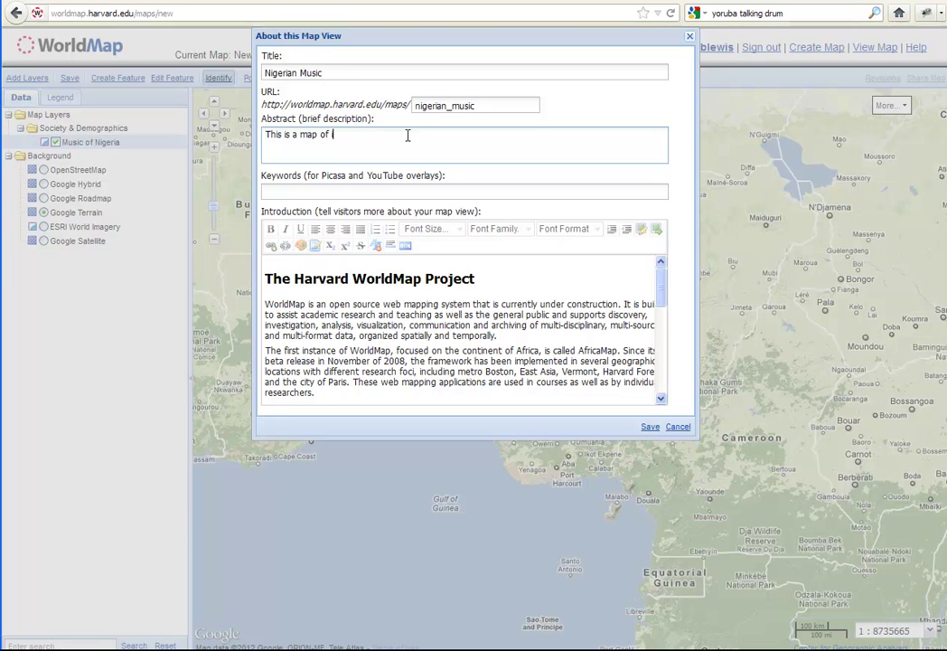
text(nt music locations)
click(395, 190)
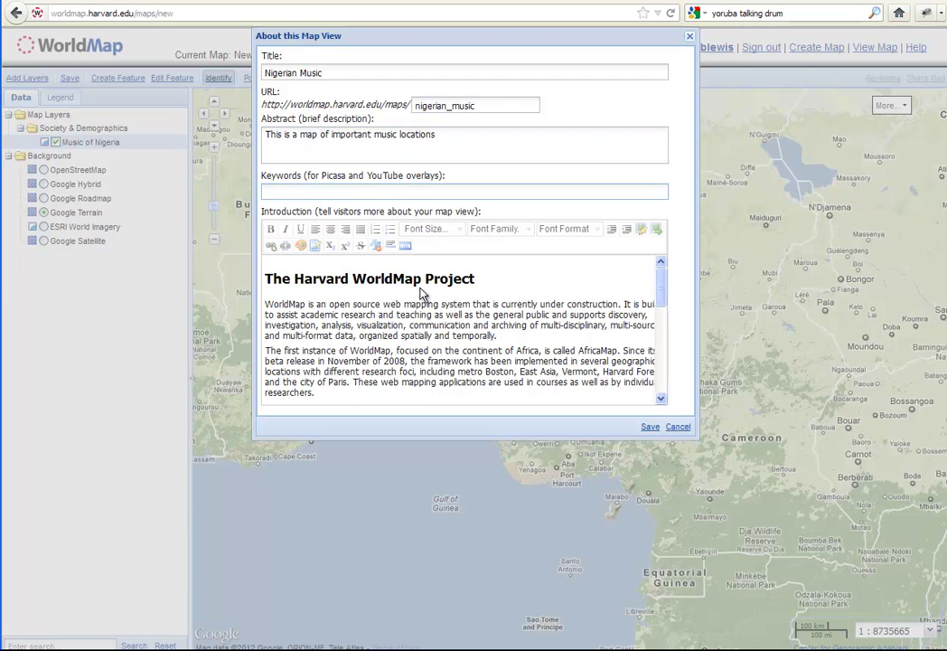
text(music)
- Replace the introduction with 'Here is a description of this map application' and save
drag(265, 273, 418, 430)
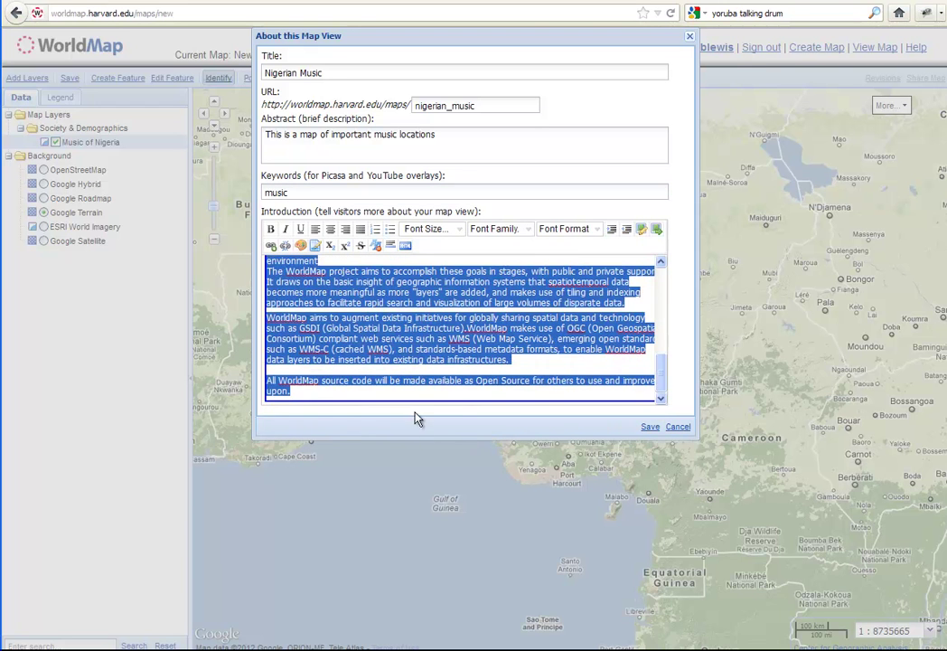
key(Delete)
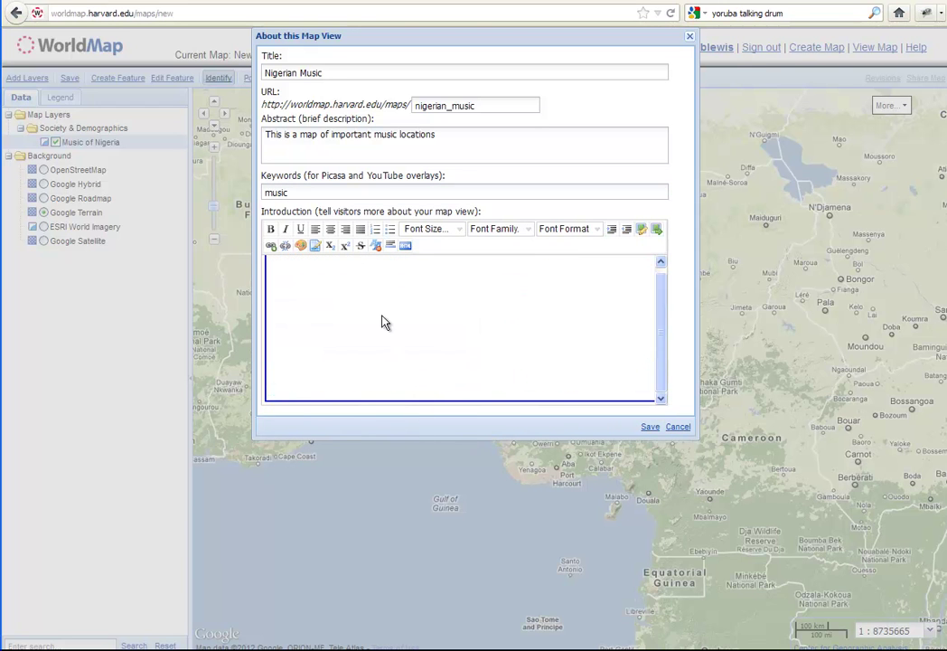
text(Here is a description of ths)
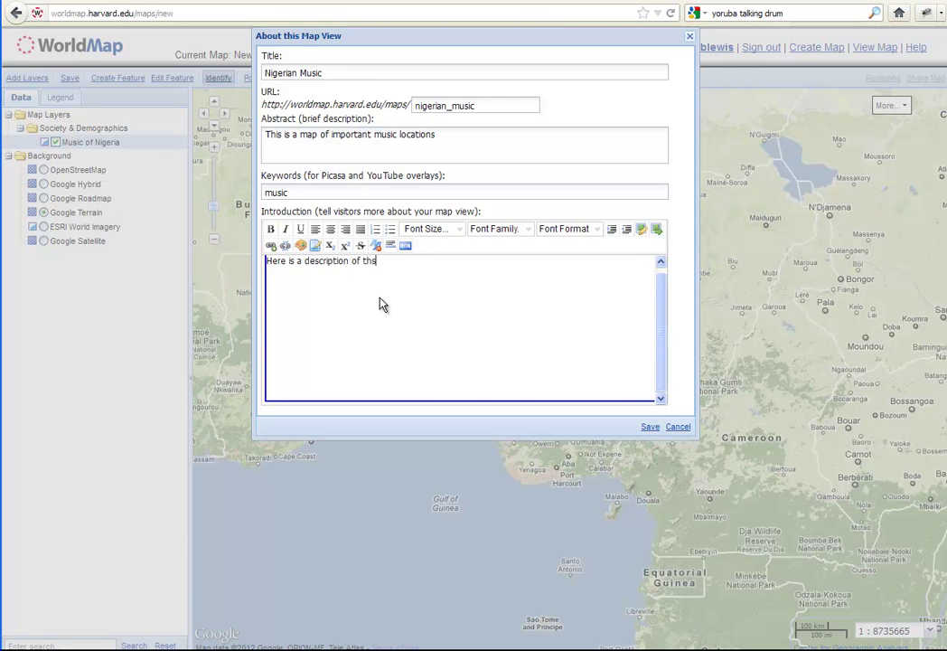
key(BackSpace)
text(is map applicati)
key(BackSpace)
key(BackSpace)
key(BackSpace)
text(ation)
click(652, 428)
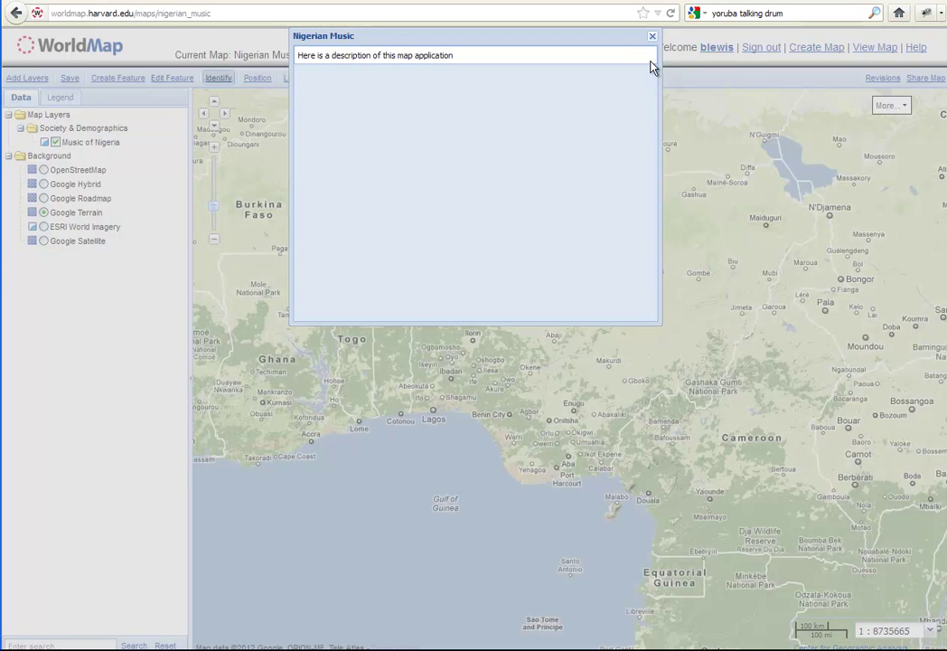
- Close the Nigerian Music introduction and select the Music of Nigeria layer
click(652, 37)
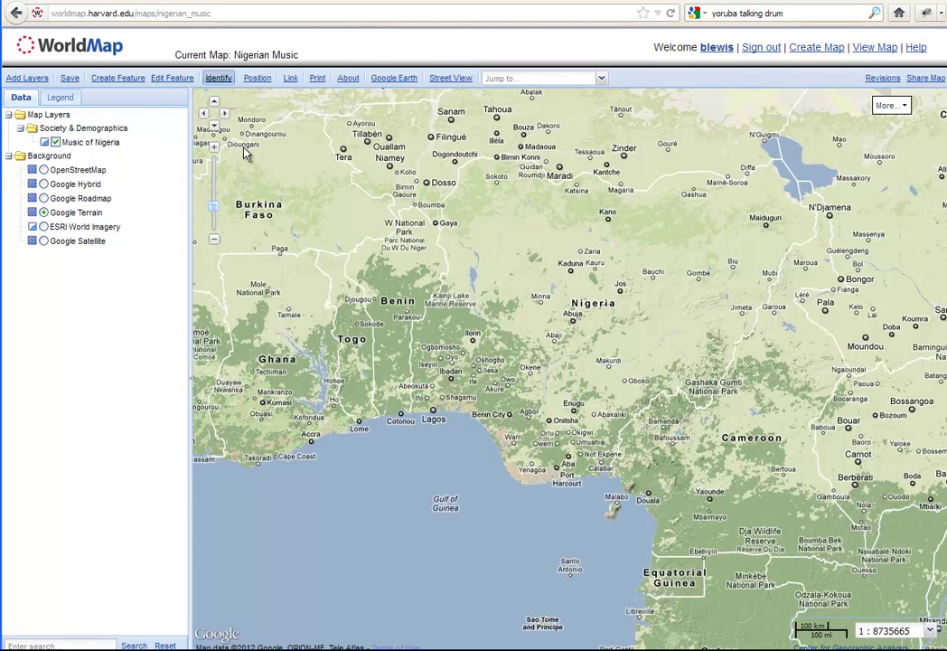
click(91, 144)
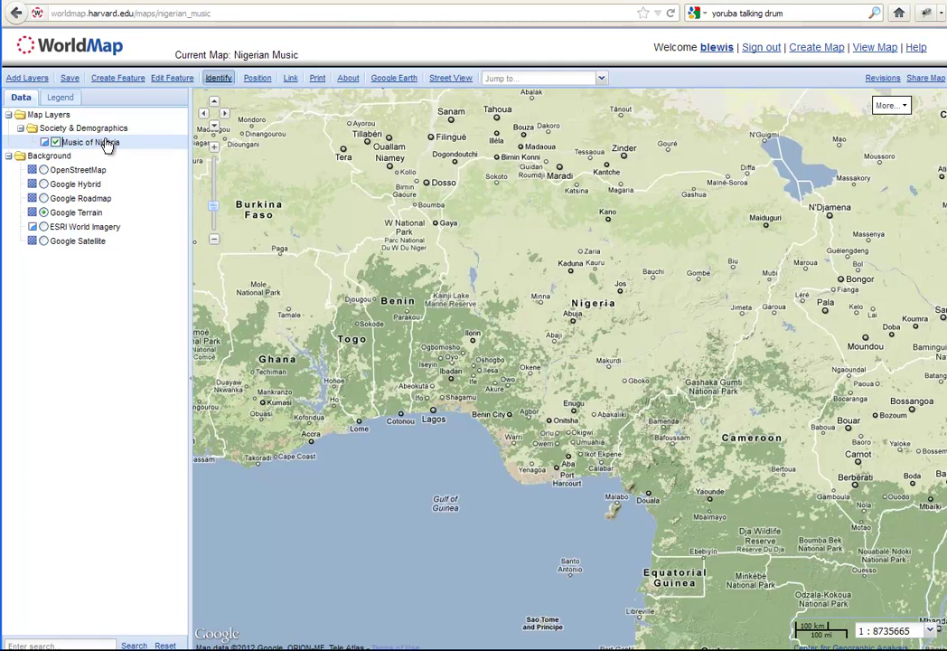
- Place a point at Abeokuta, name it 'Fela Kuti', and open its Description HTML editor
click(115, 80)
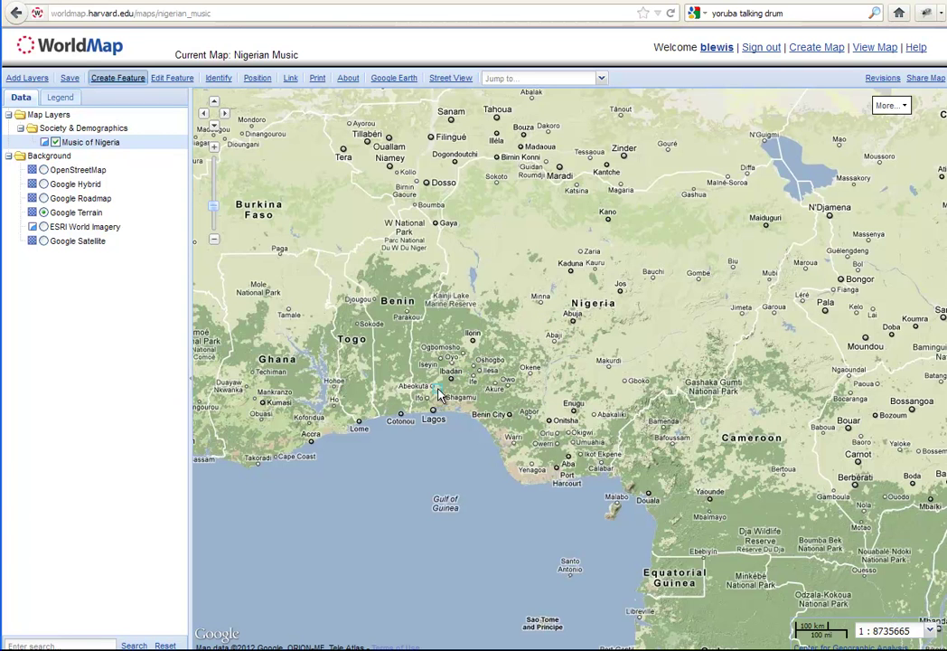
scroll(440, 395, up, 1)
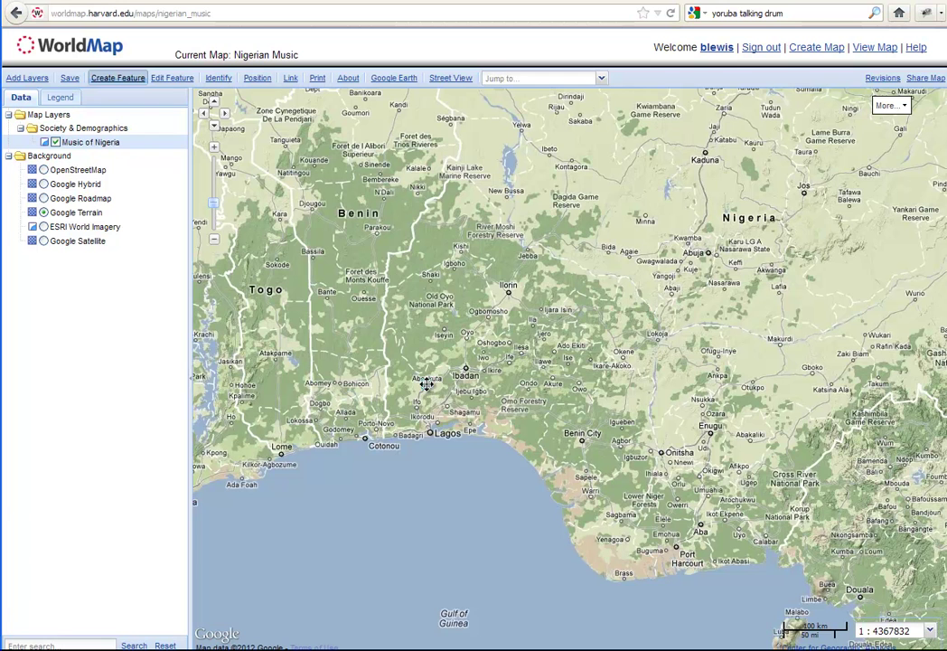
click(428, 389)
drag(455, 279, 375, 217)
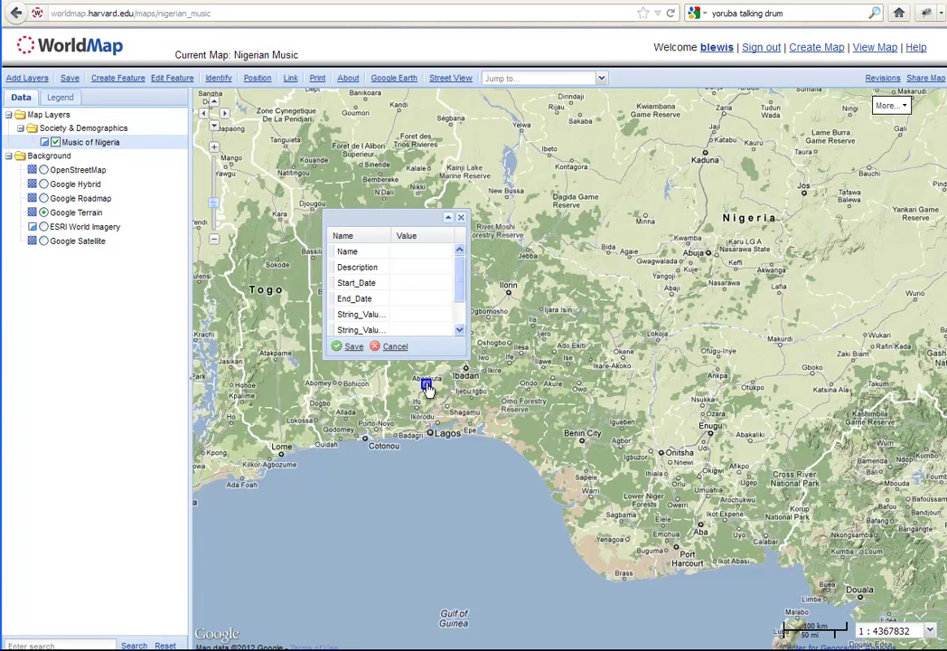
click(404, 251)
text(Fela Kuti)
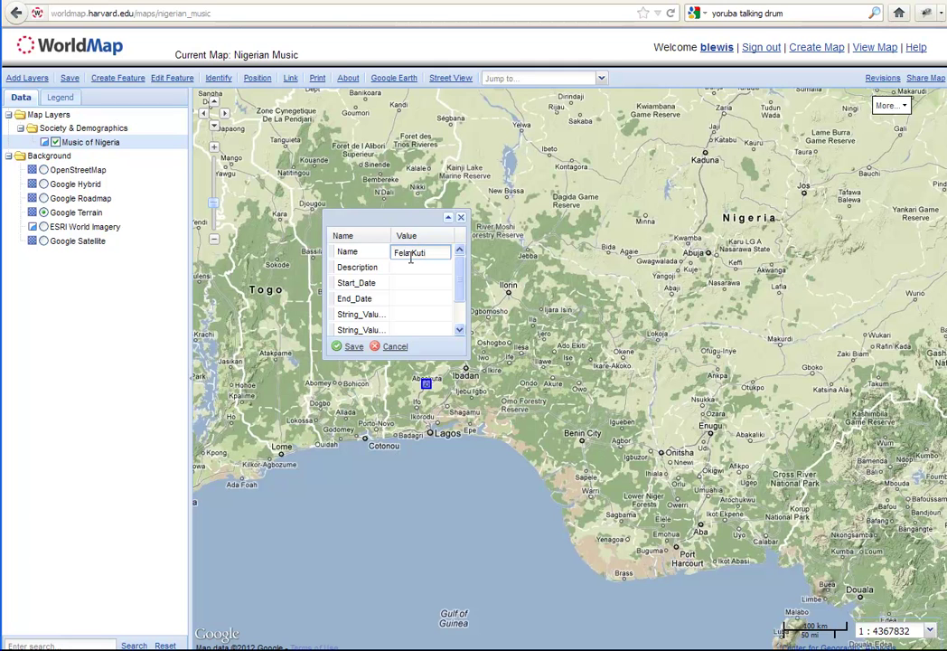
click(417, 270)
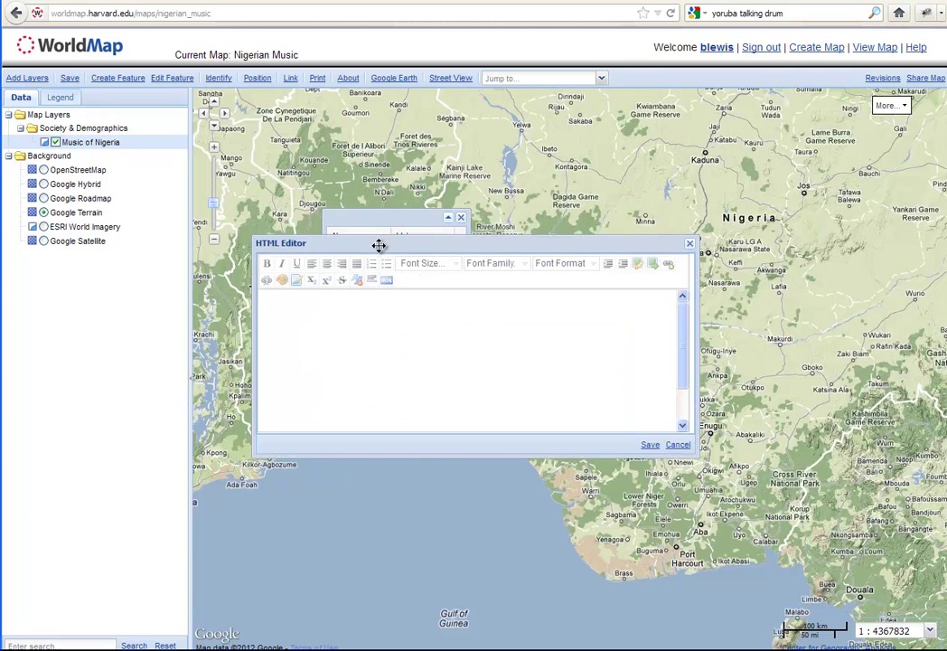
- Show the description's HTML source, then go to the Fela Kuti concert video on YouTube
drag(376, 243, 367, 252)
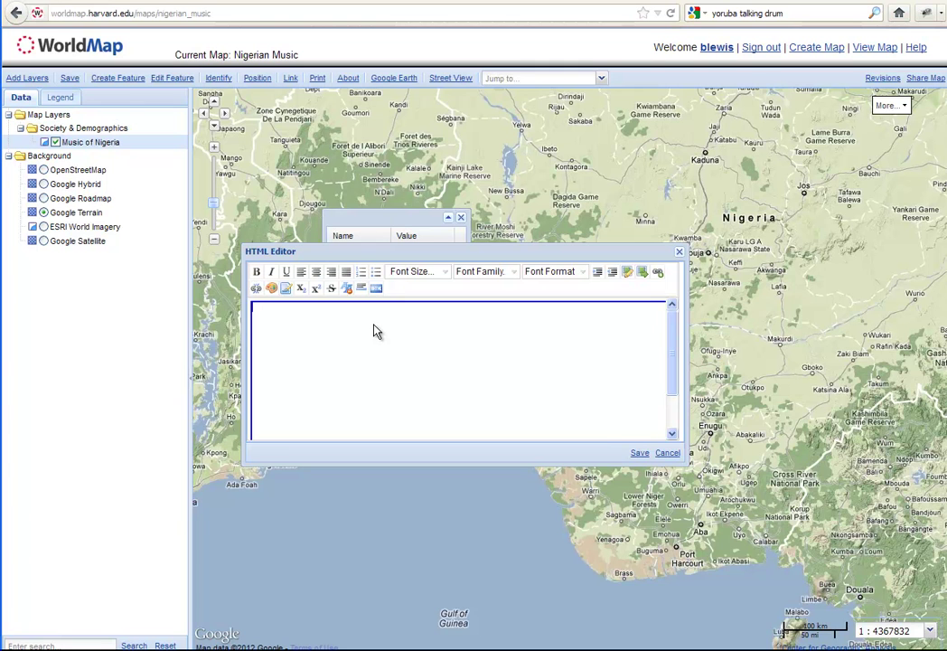
click(376, 289)
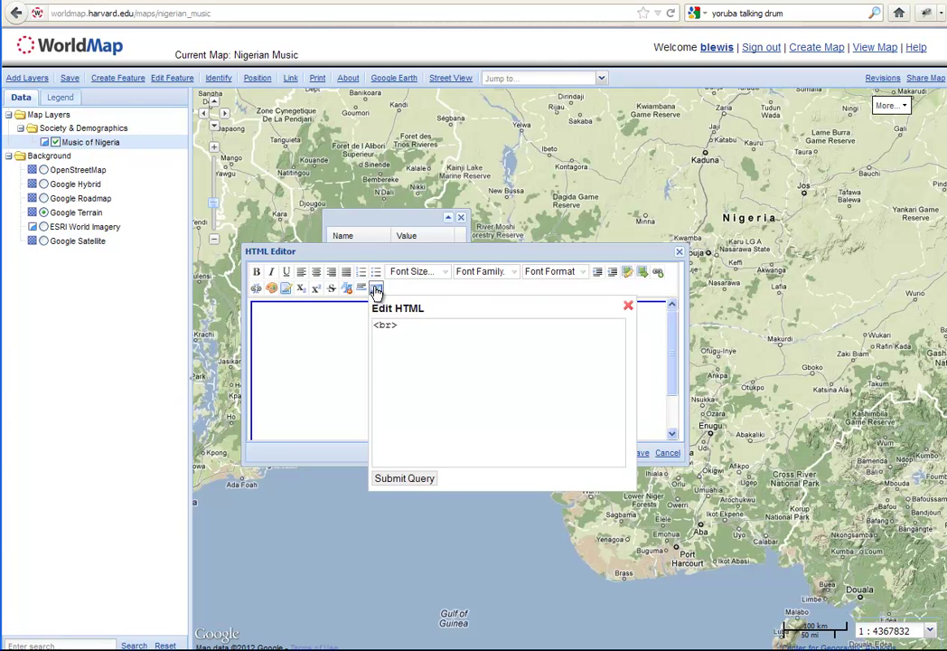
click(425, 331)
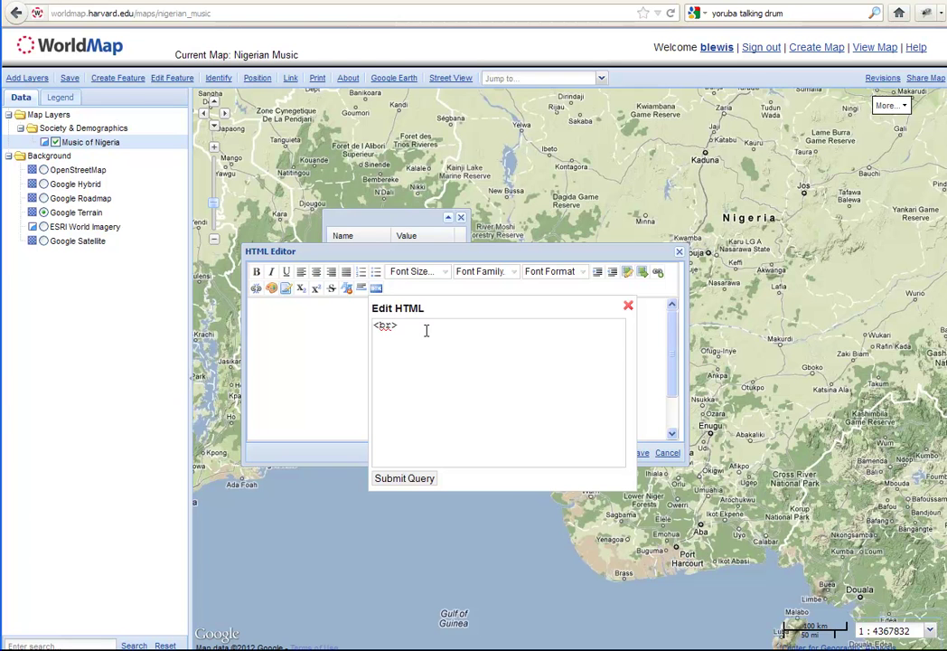
click(418, 3)
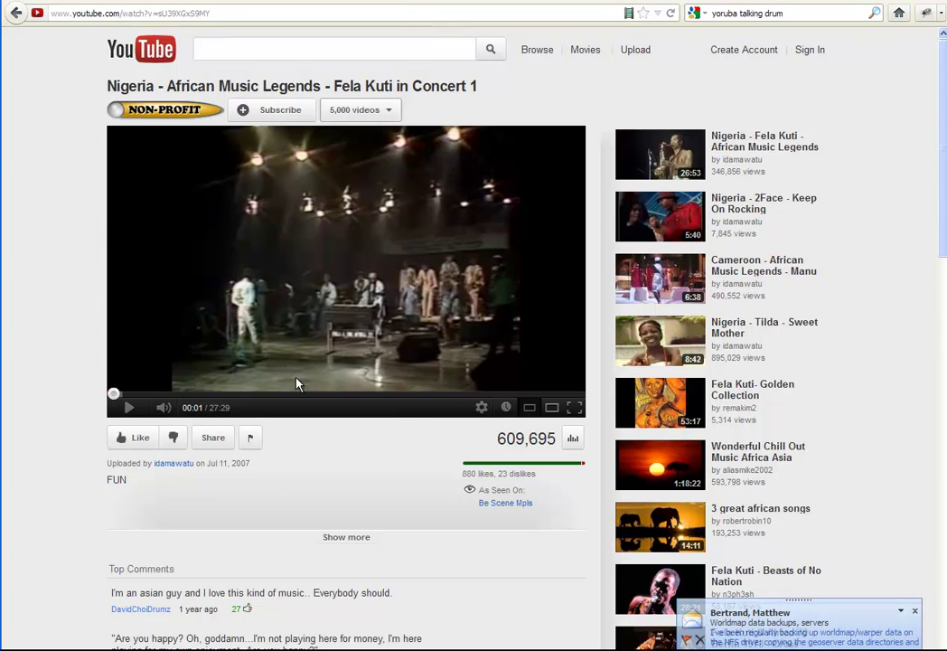
- Copy the concert video's iframe embed code from Share > Embed and return to WorldMap
click(216, 439)
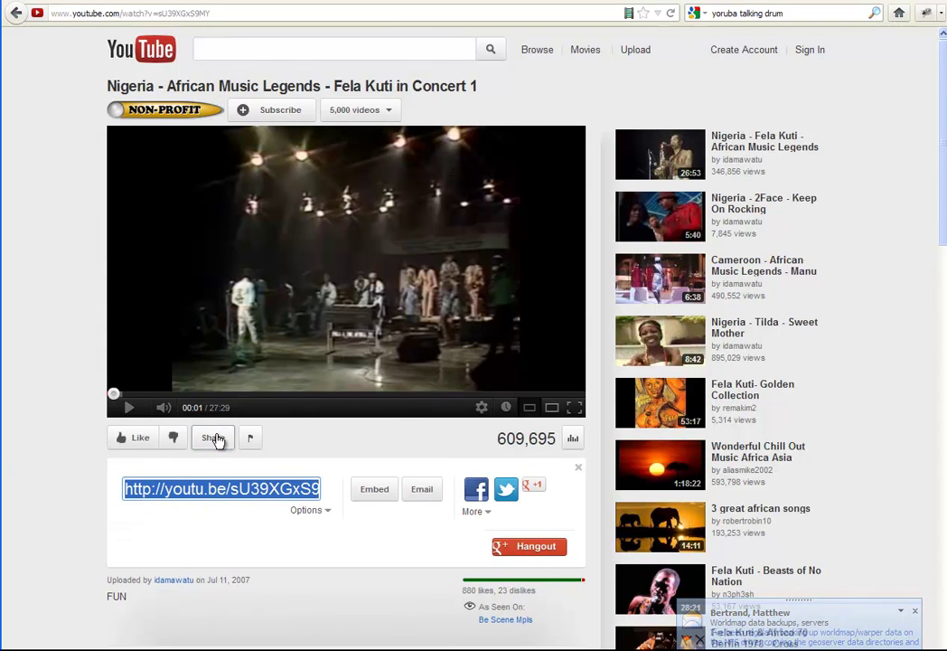
click(365, 502)
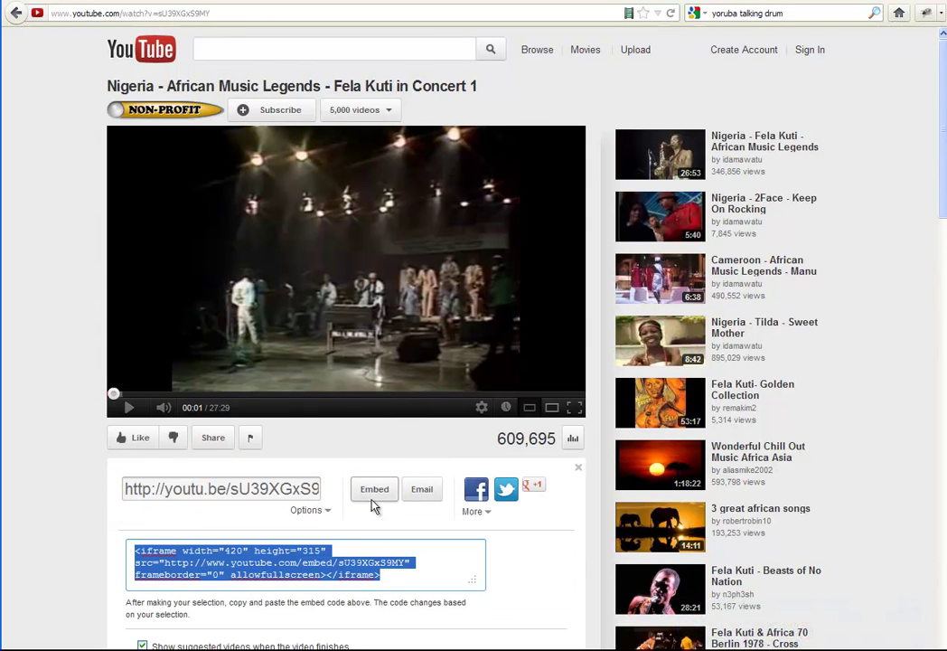
right_click(282, 554)
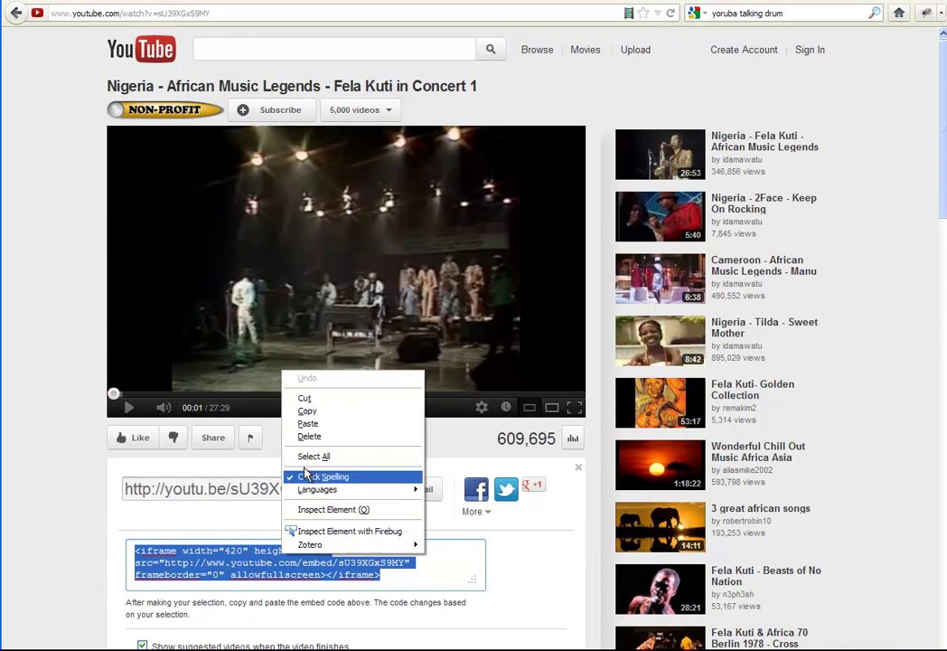
key(Escape)
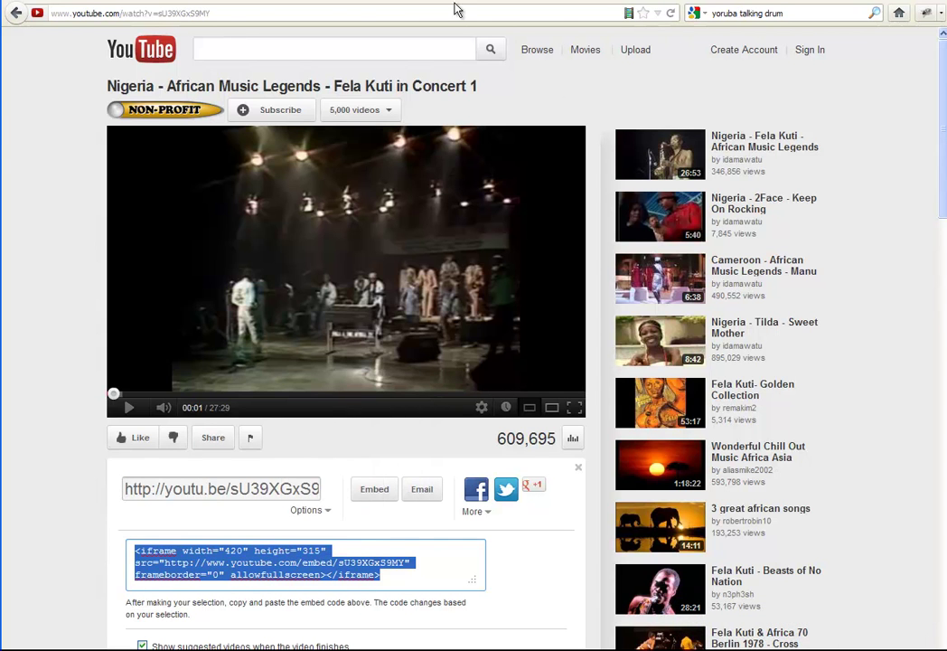
click(84, 4)
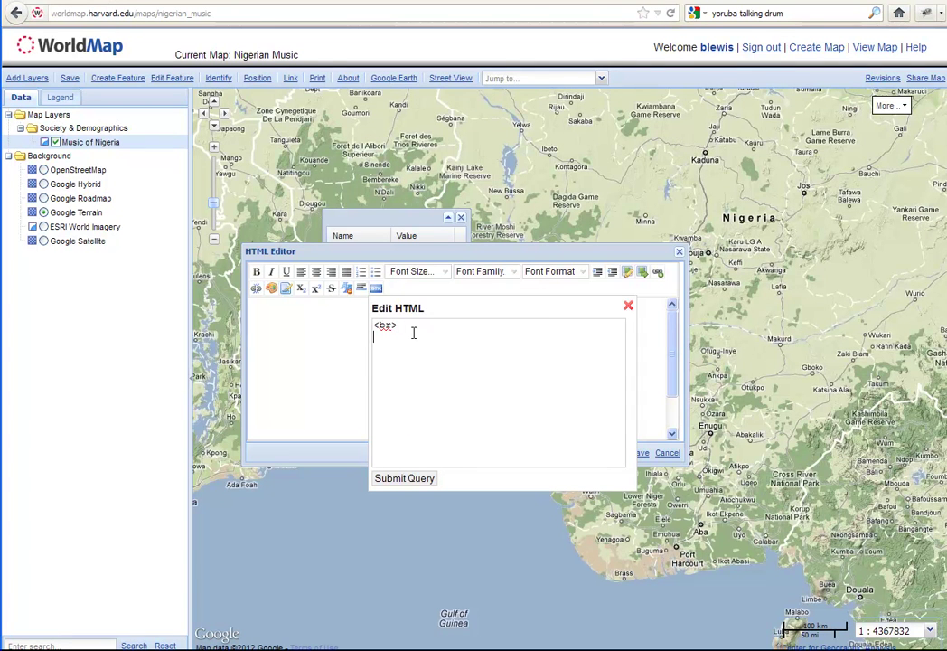
- Embed the pasted concert video code in the description and add a blank line above it
text(<iframe width="420" height="315" src="http://www.youtube.com/embed/sU39XGxS9MY" frameborder="0" allowfullscreen></iframe>)
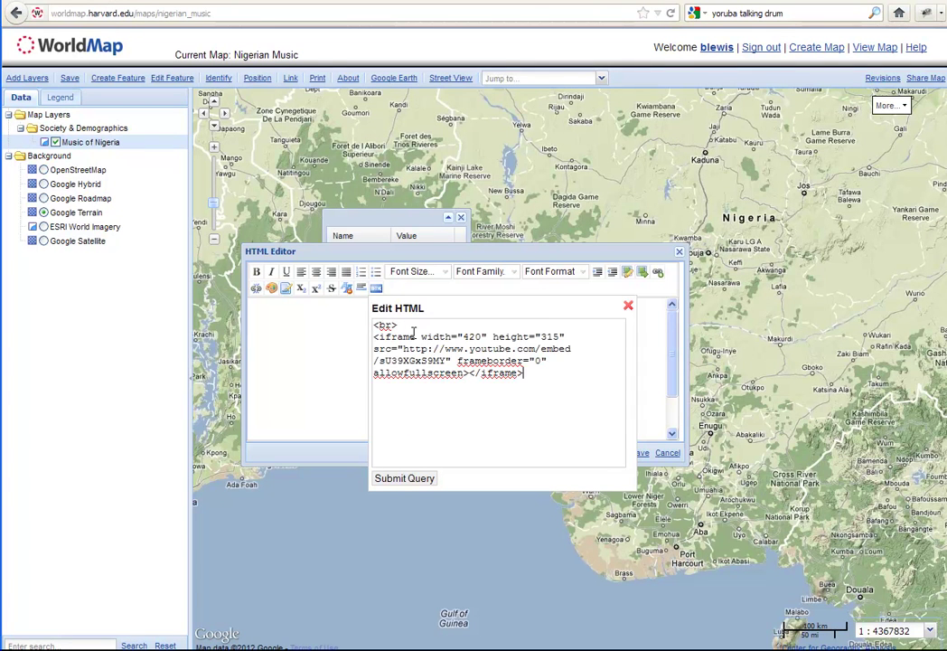
click(415, 479)
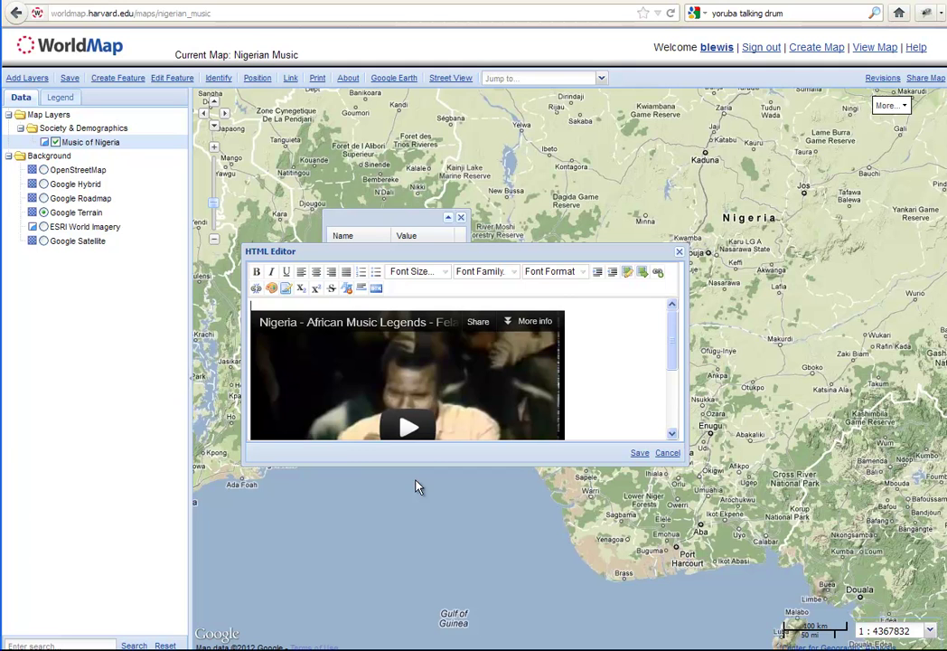
click(286, 307)
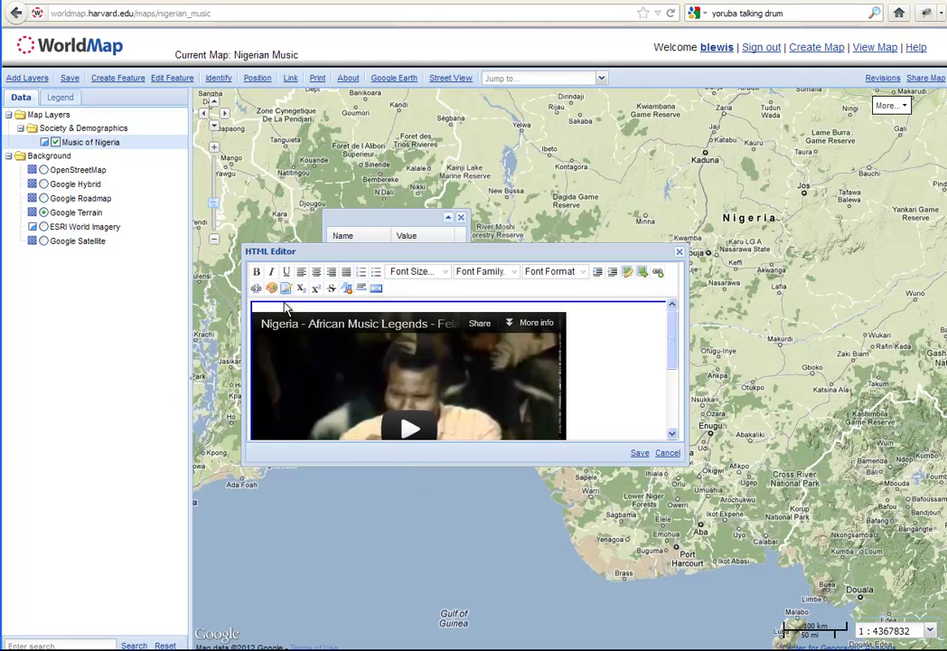
key(Return)
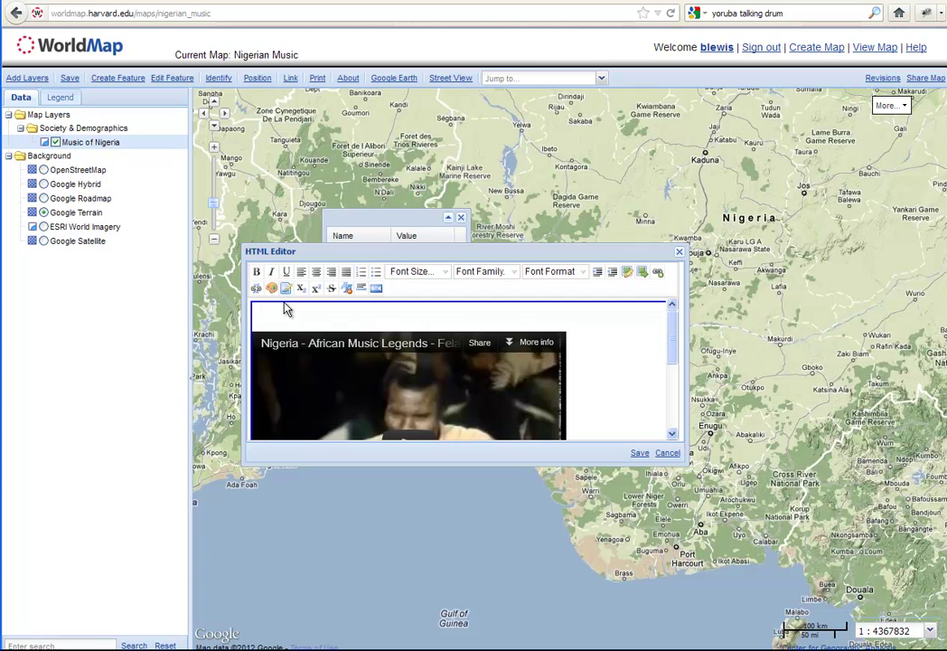
- Add the title 'Fela in Concert!!' above the video in 14pt Georgia
text(Fela in Con)
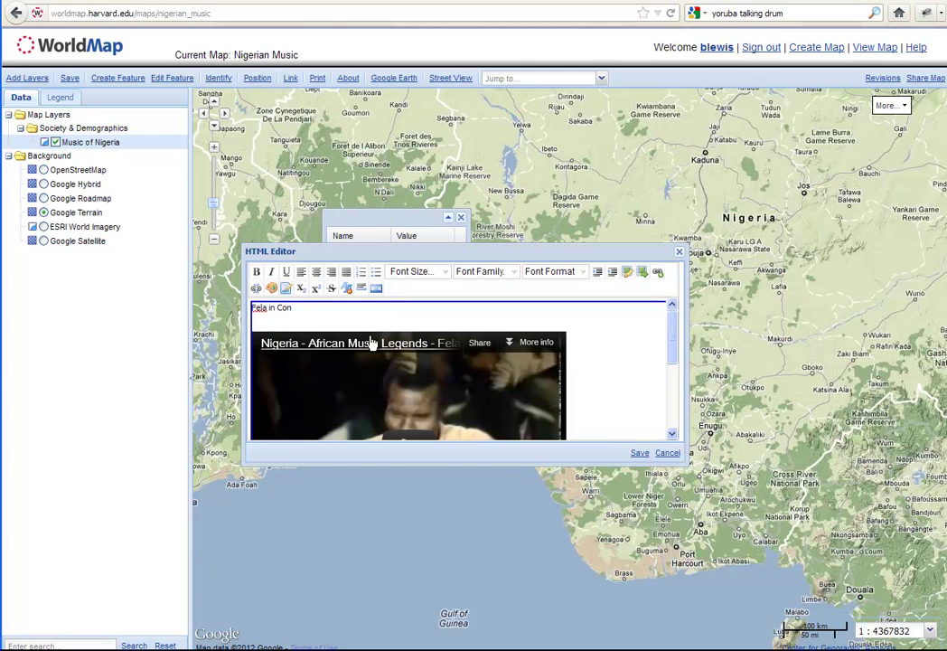
text(cert!!)
drag(334, 311, 252, 308)
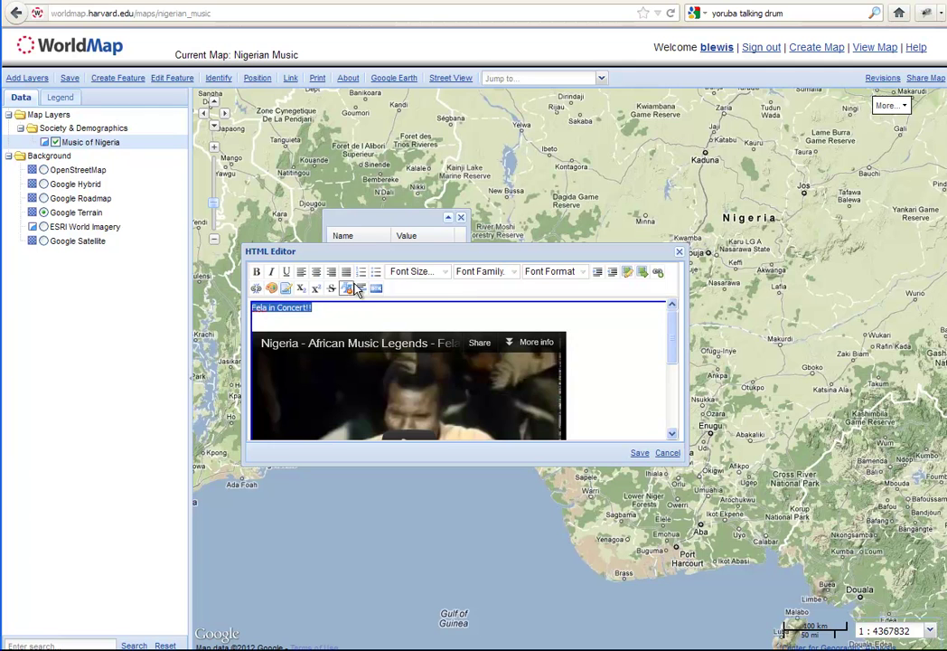
click(446, 273)
click(422, 338)
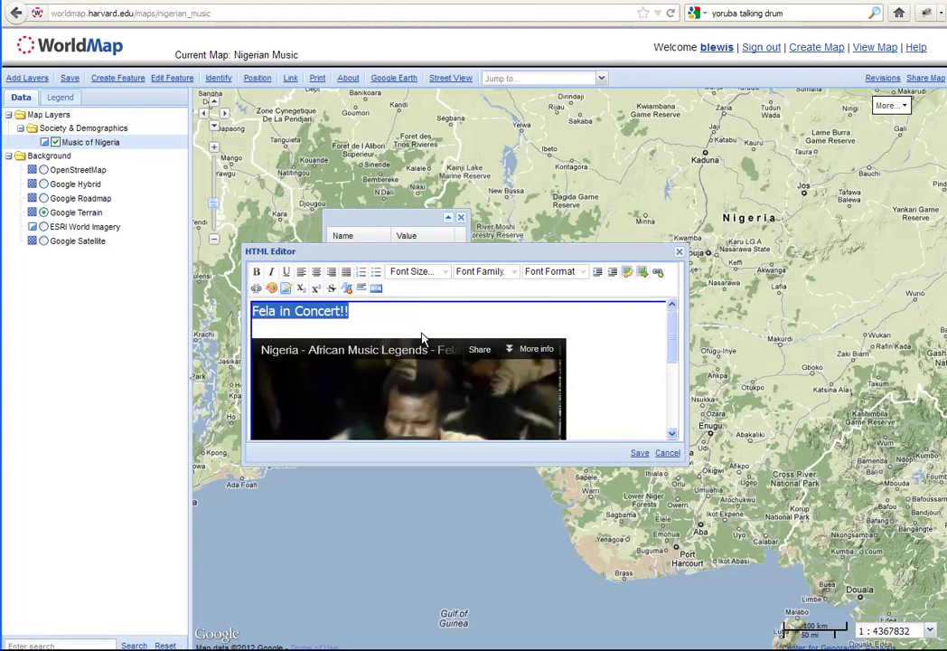
click(514, 272)
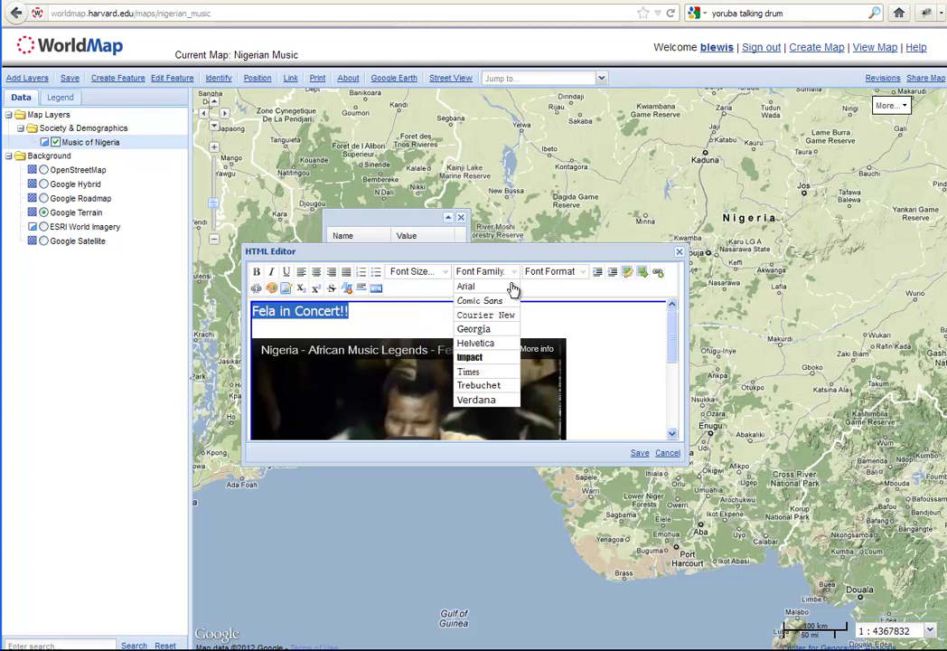
click(490, 329)
click(435, 322)
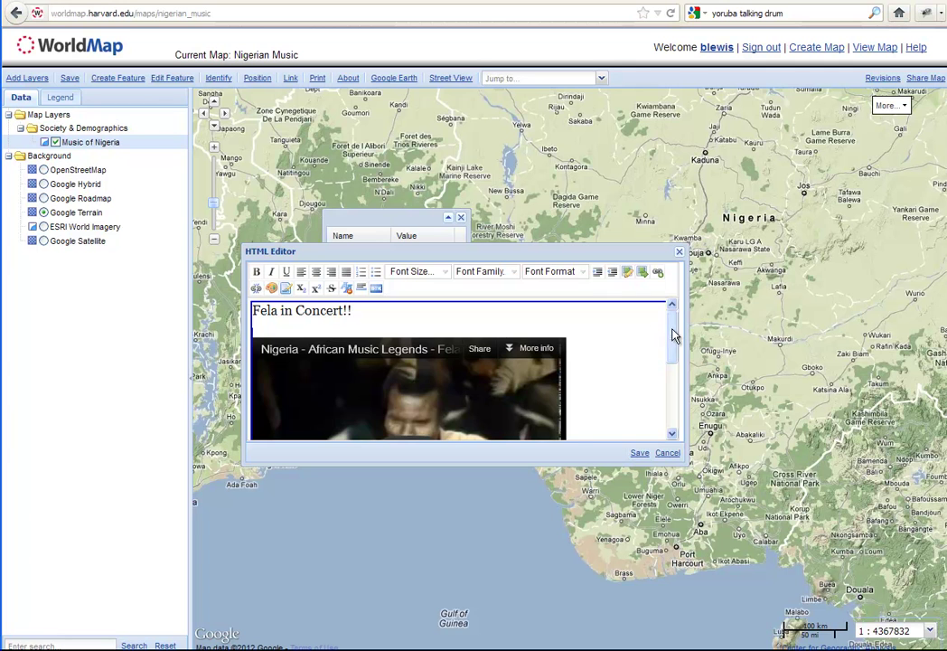
drag(676, 336, 584, 318)
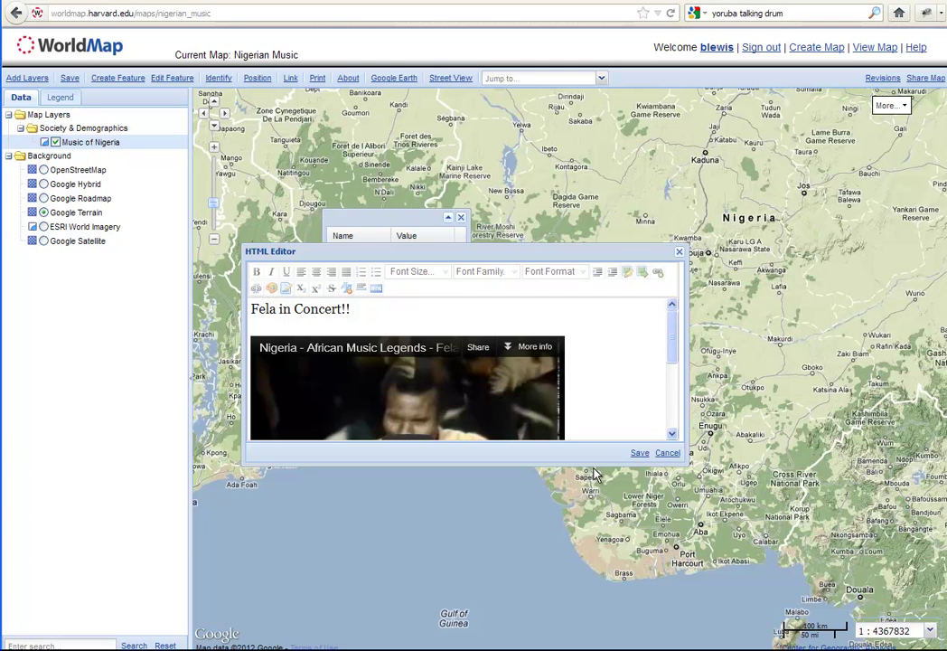
- Save the description, enter 'modern' as the first String_Value, save the Fela Kuti point, and close its popup
click(639, 454)
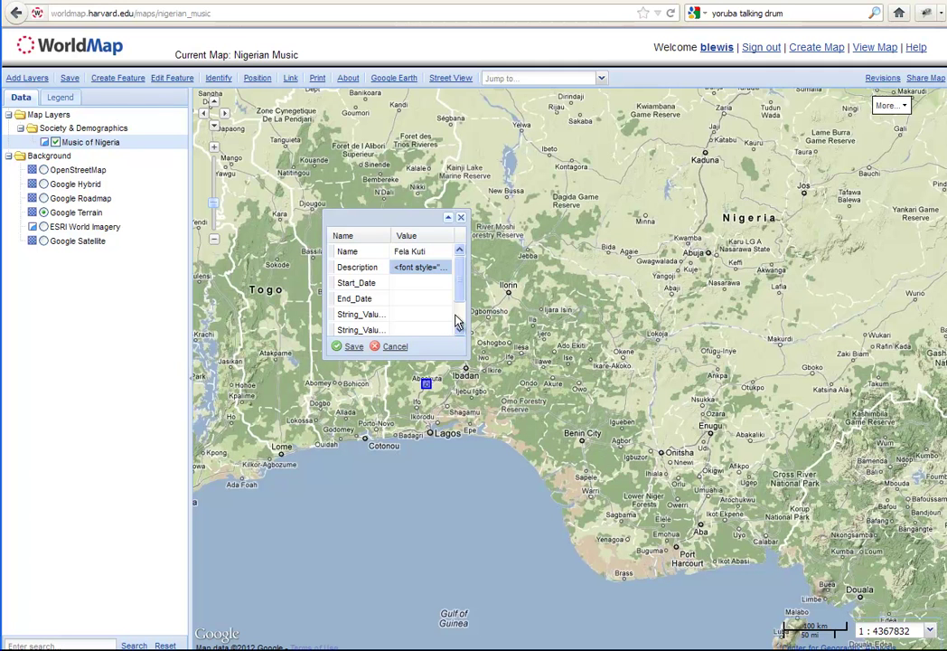
drag(461, 292, 461, 311)
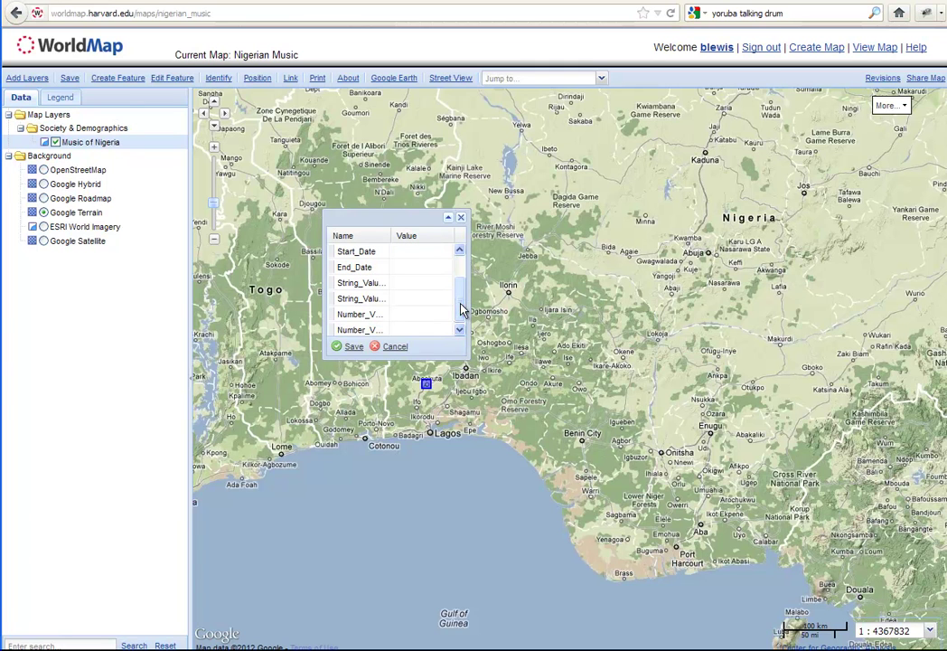
click(412, 283)
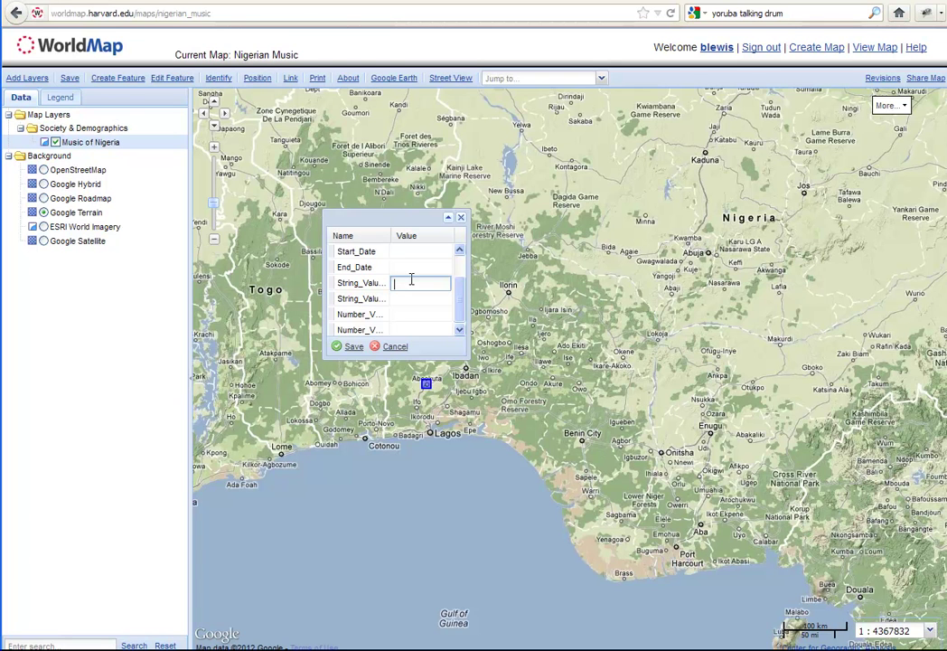
text(modern)
click(416, 298)
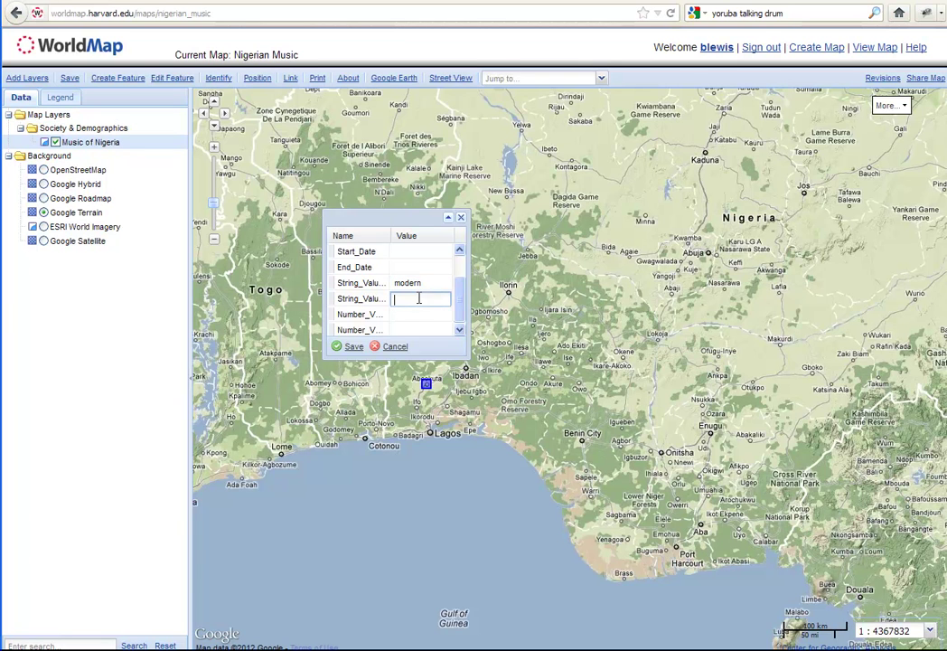
click(353, 348)
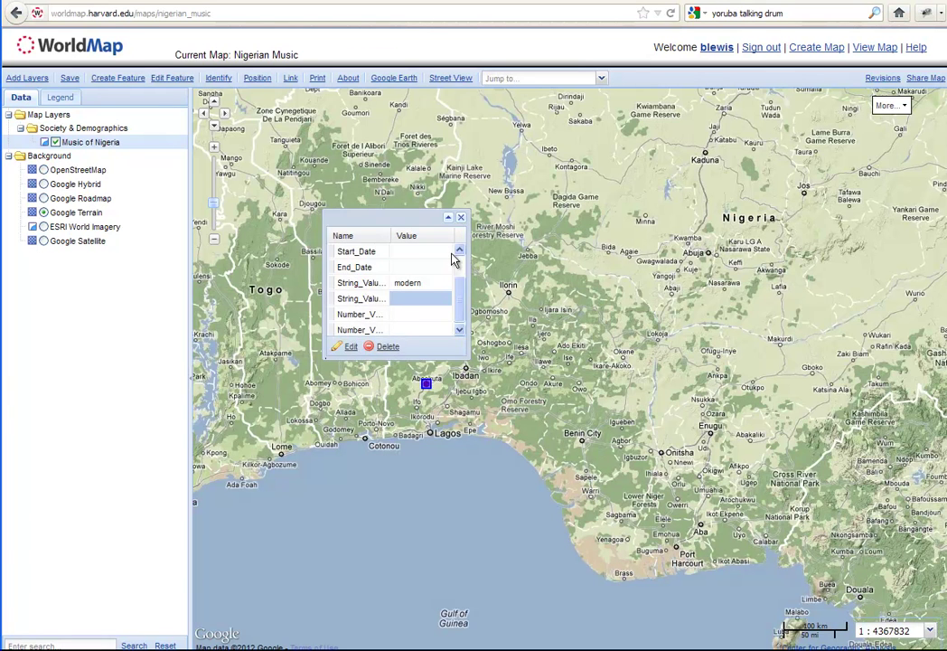
click(461, 217)
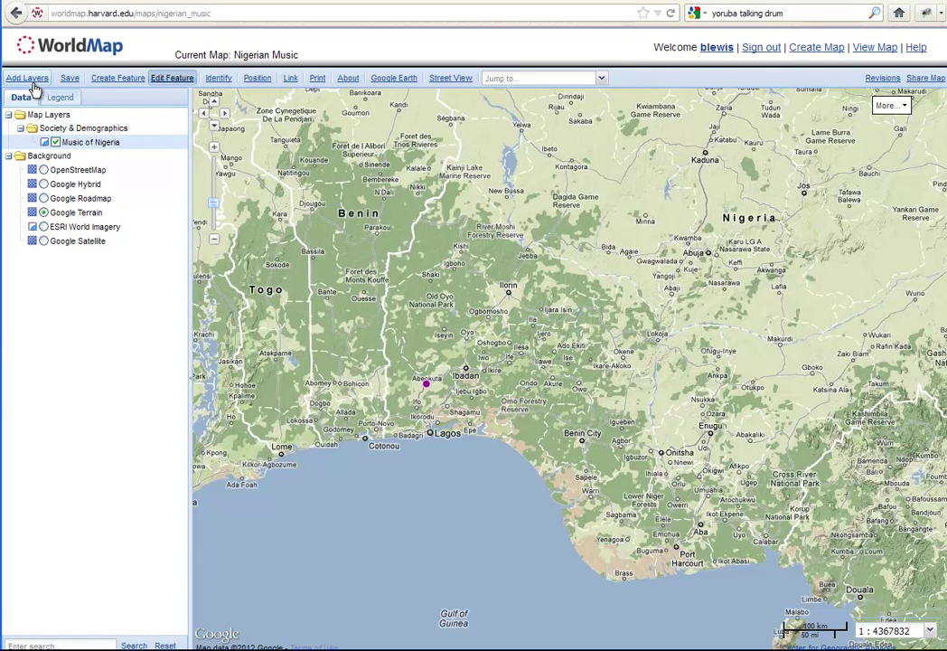
- Add a new map point at Ibadan
click(107, 81)
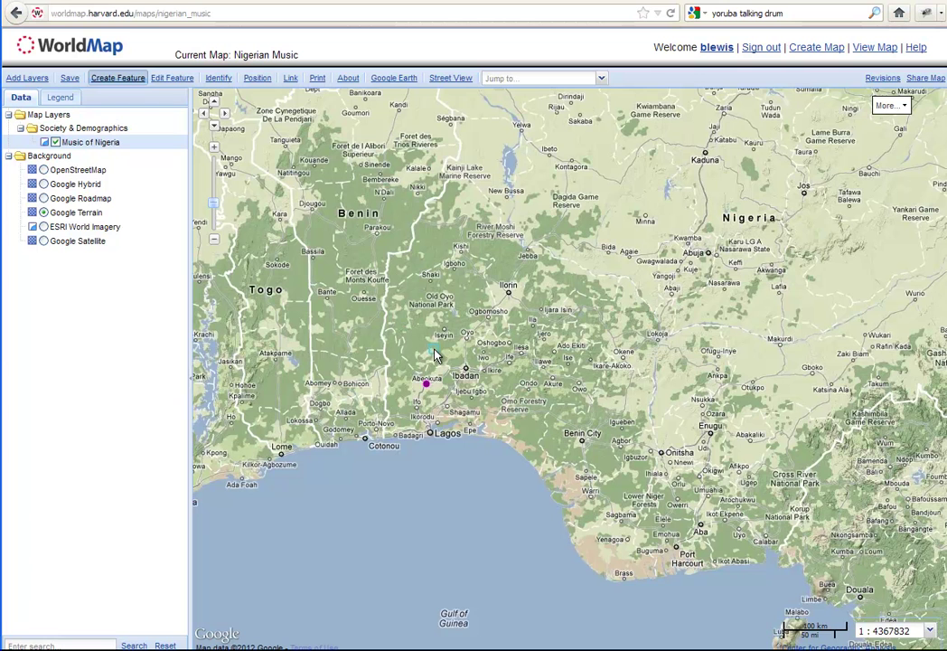
click(466, 368)
scroll(469, 375, up, 2)
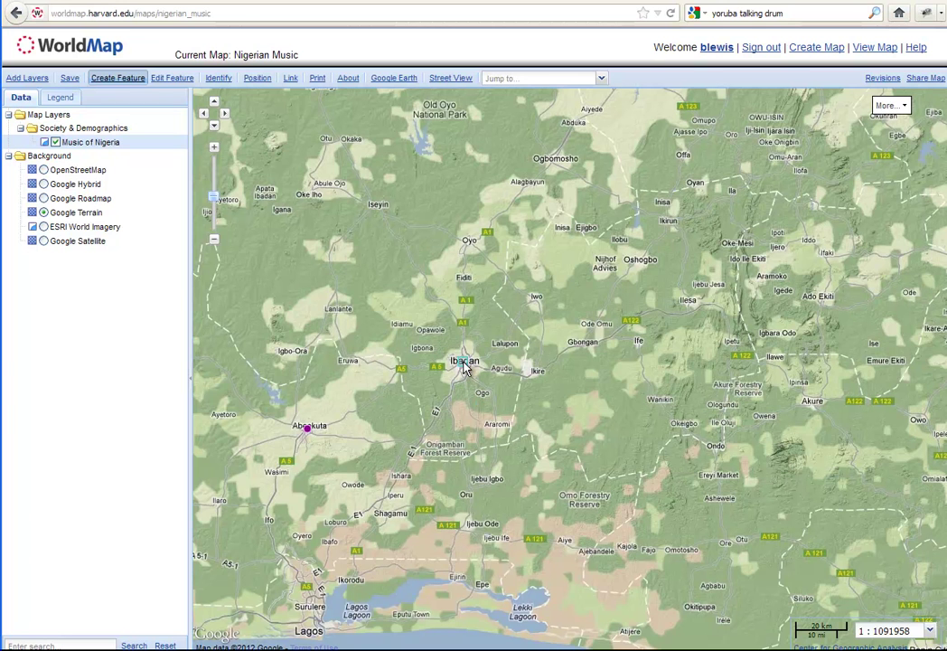
click(464, 365)
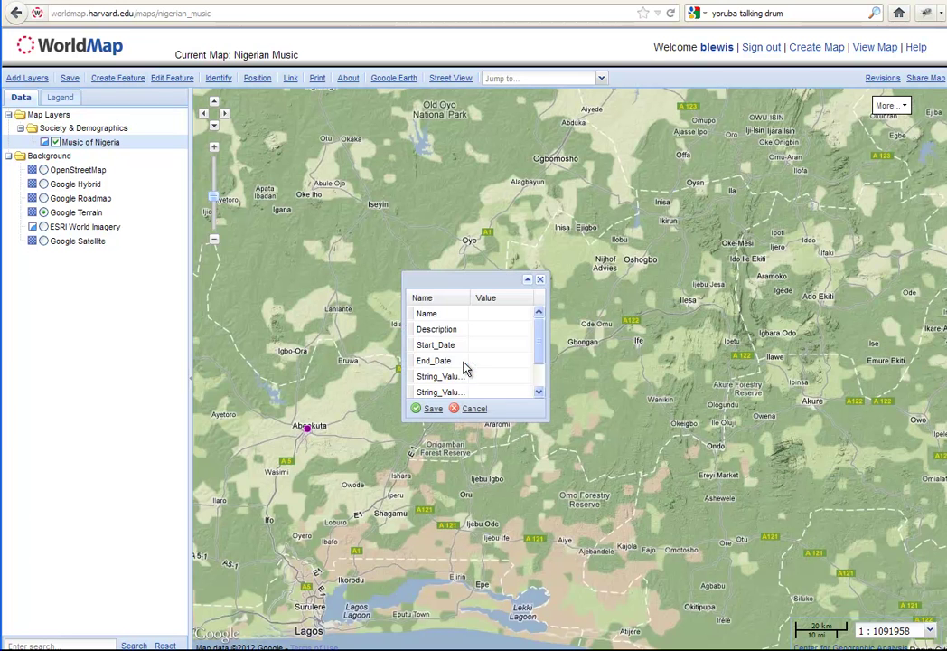
- Name the point 'Talking Drum', open its description's HTML source, then view the yoruba talking drum images
click(488, 314)
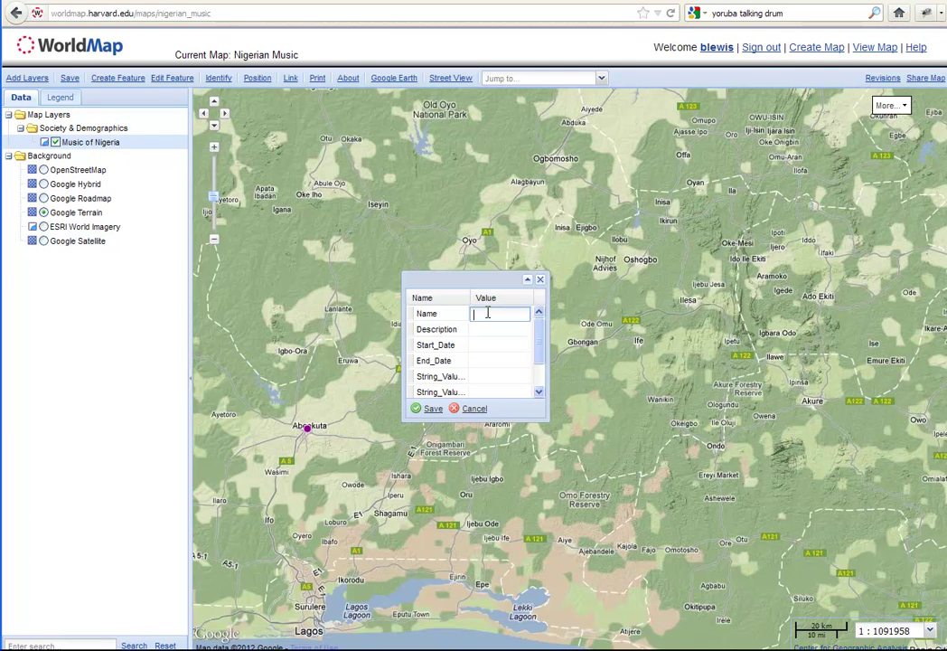
text(Talking Drum)
click(480, 329)
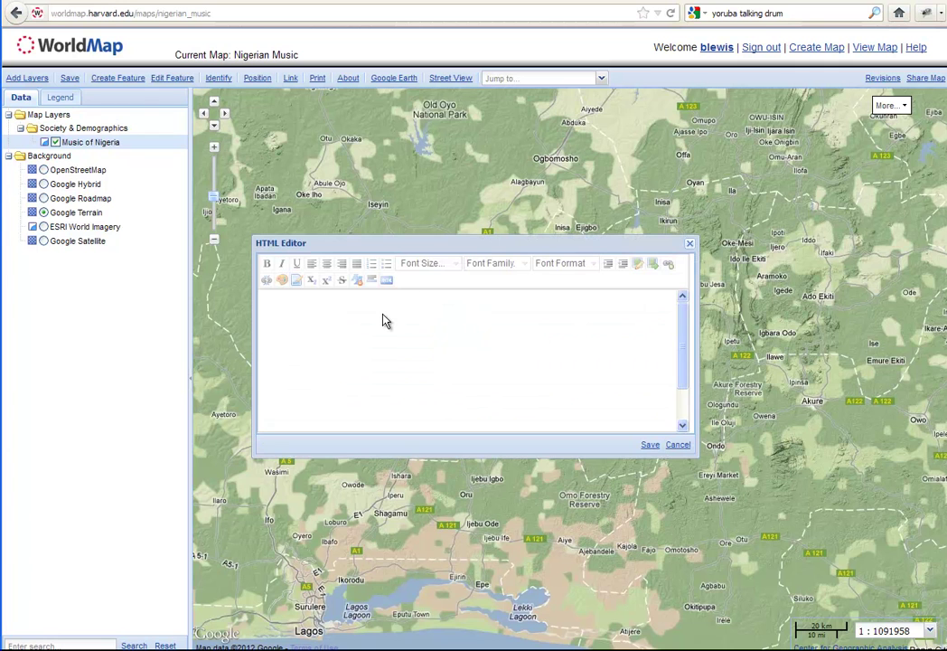
click(384, 321)
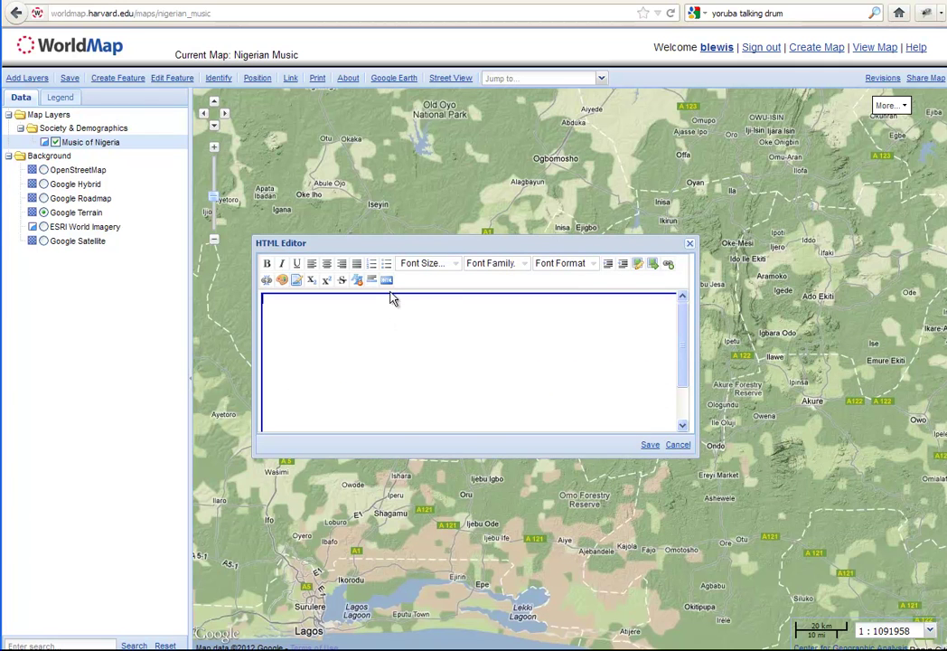
click(386, 282)
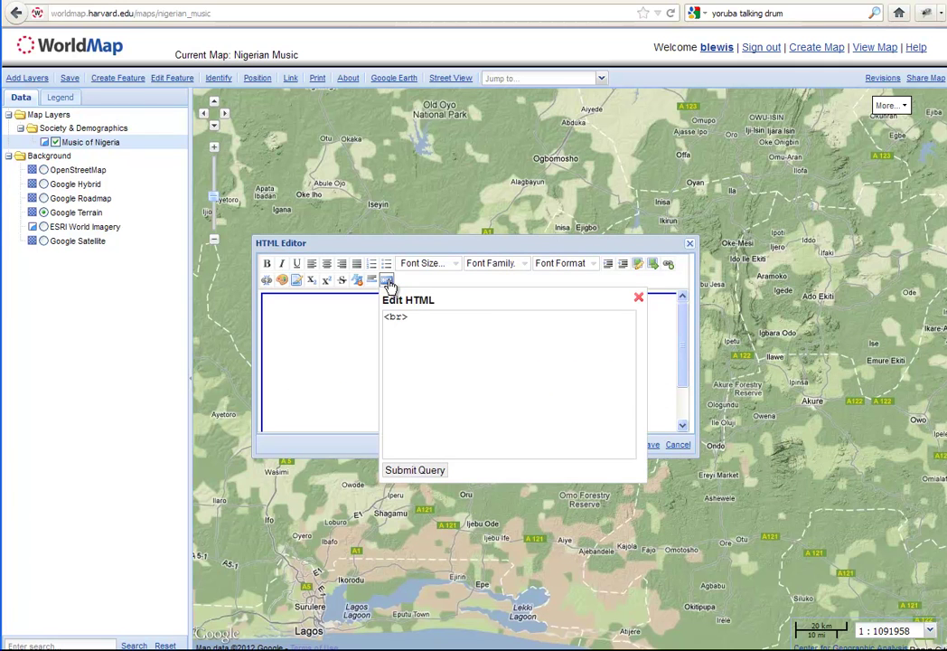
click(429, 322)
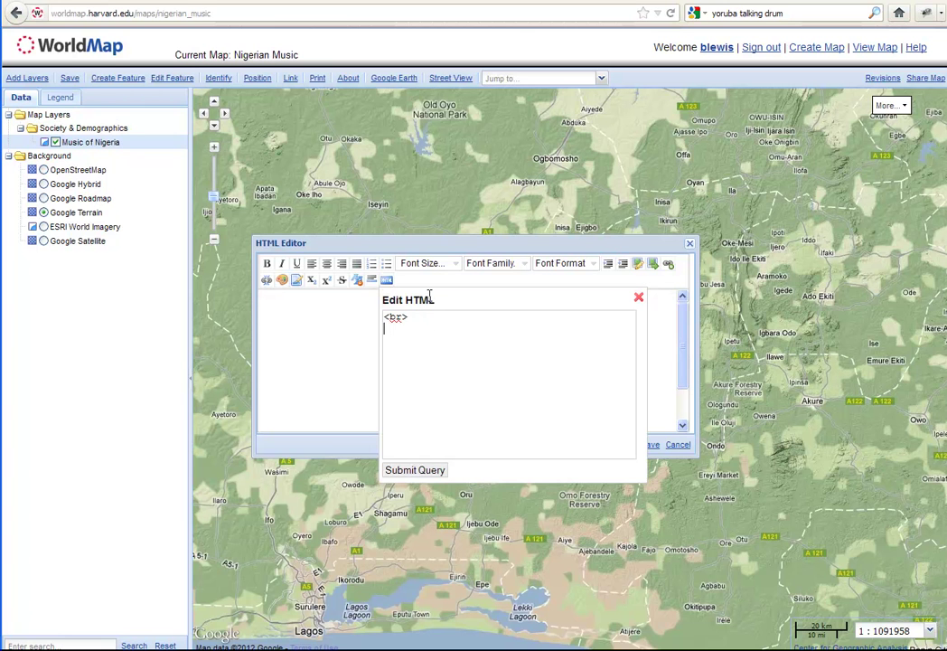
click(615, 4)
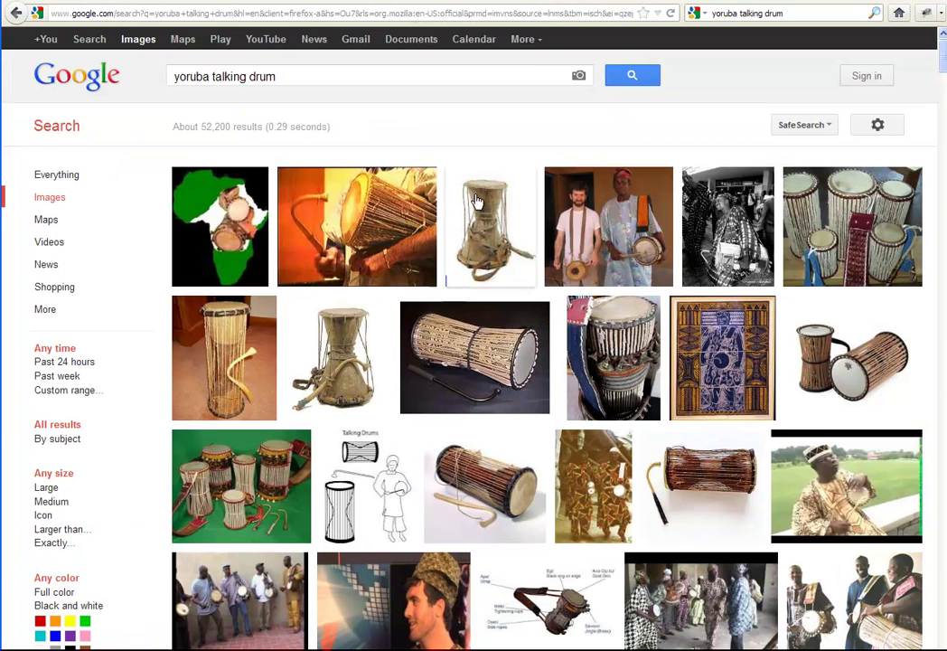
- Open the Yoruba talking drum picture and view its image info
mouse_move(486, 223)
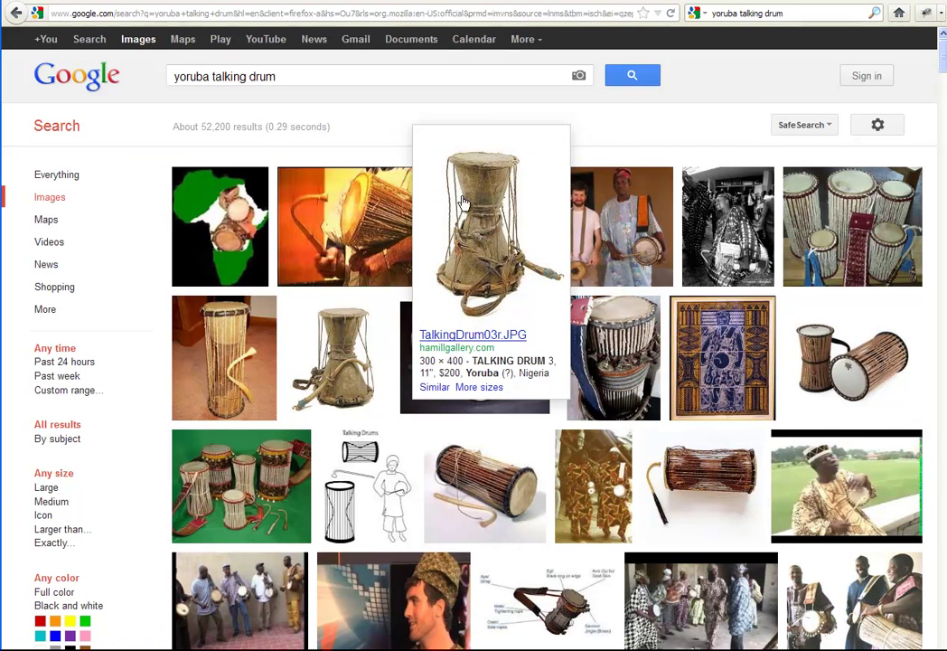
click(495, 236)
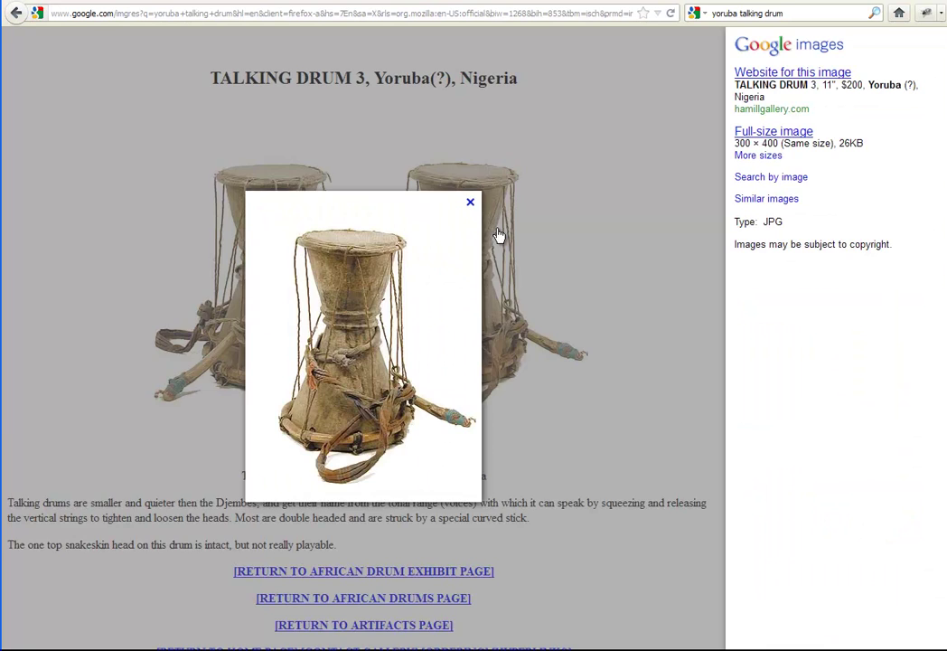
right_click(366, 284)
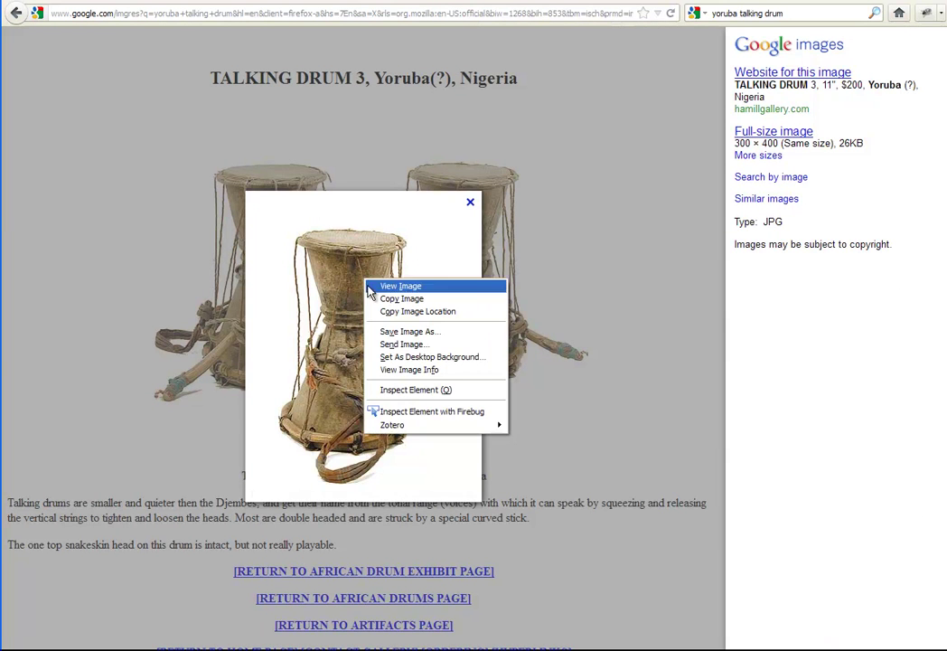
click(418, 371)
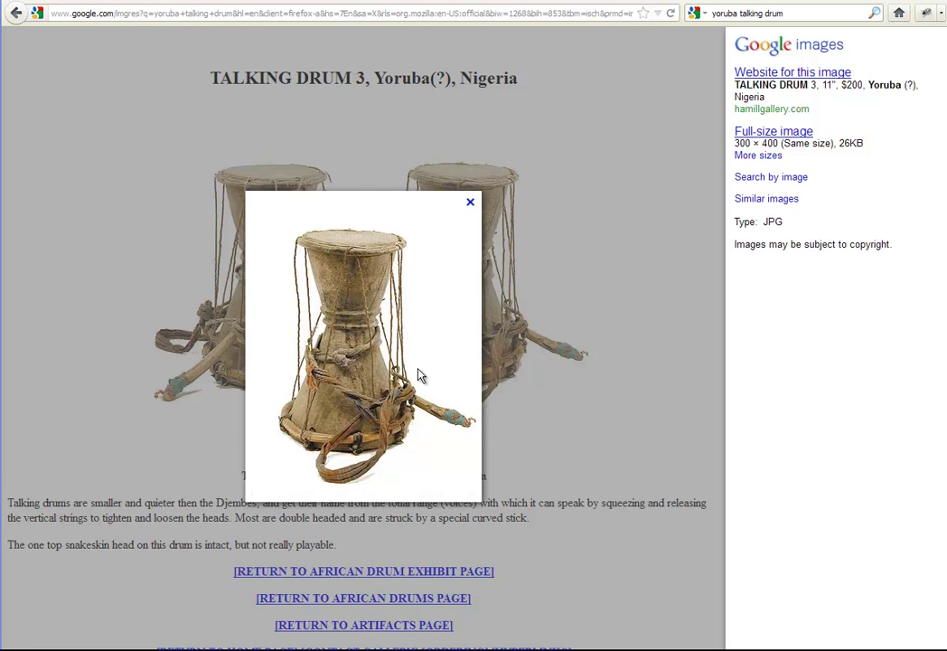
drag(434, 42, 525, 54)
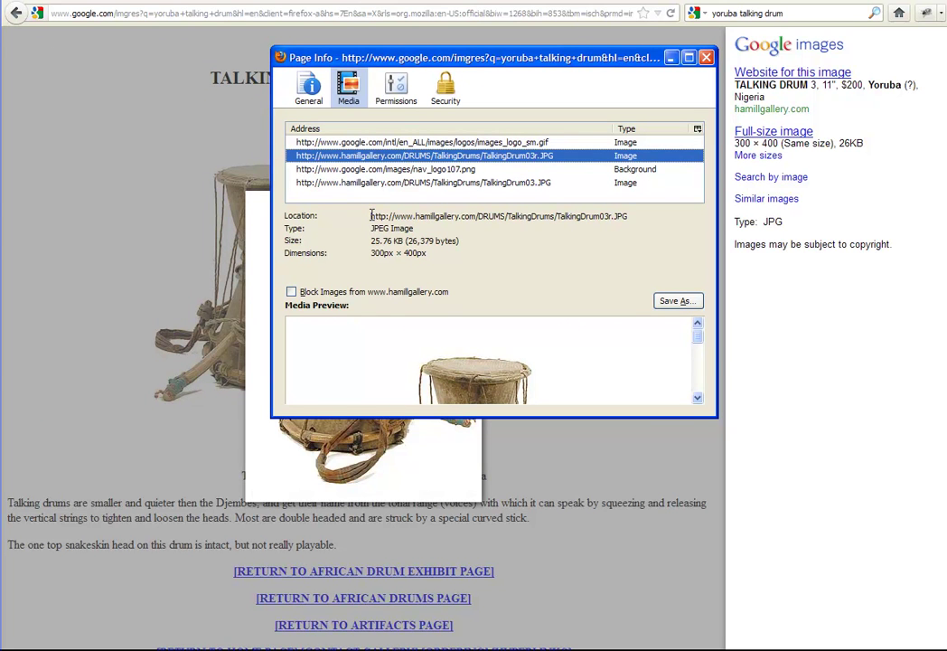
drag(314, 60, 261, 58)
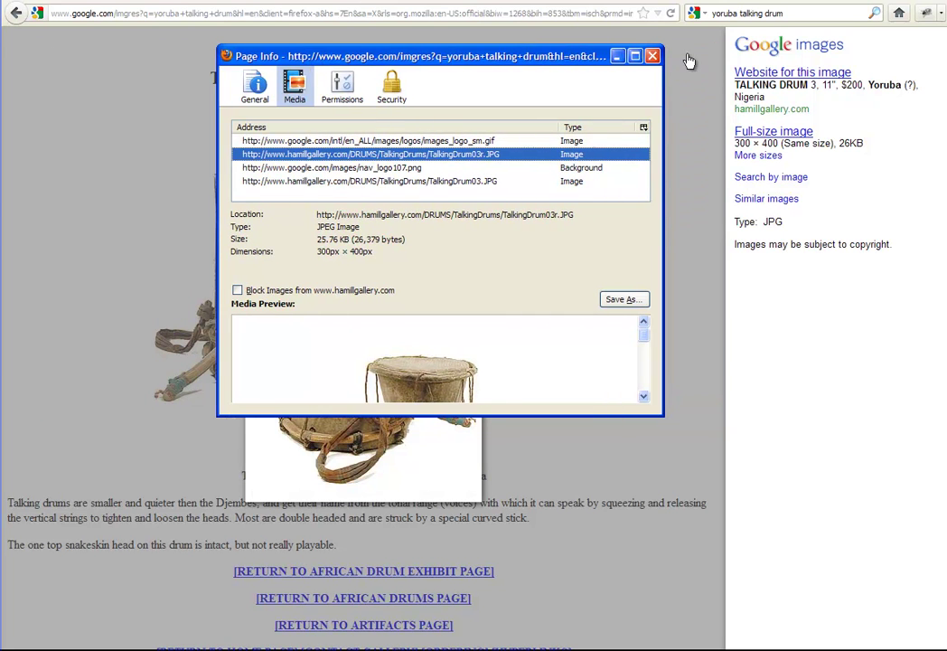
click(657, 56)
- Copy the drum image's location address (TalkingDrum03r.JPG) from Page Info, then close it
right_click(359, 365)
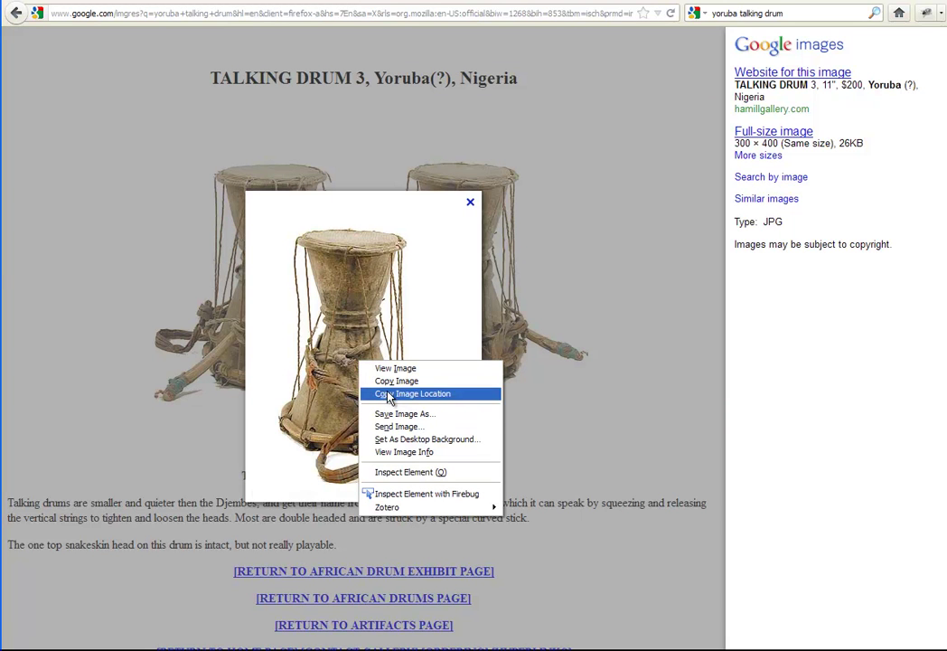
click(392, 454)
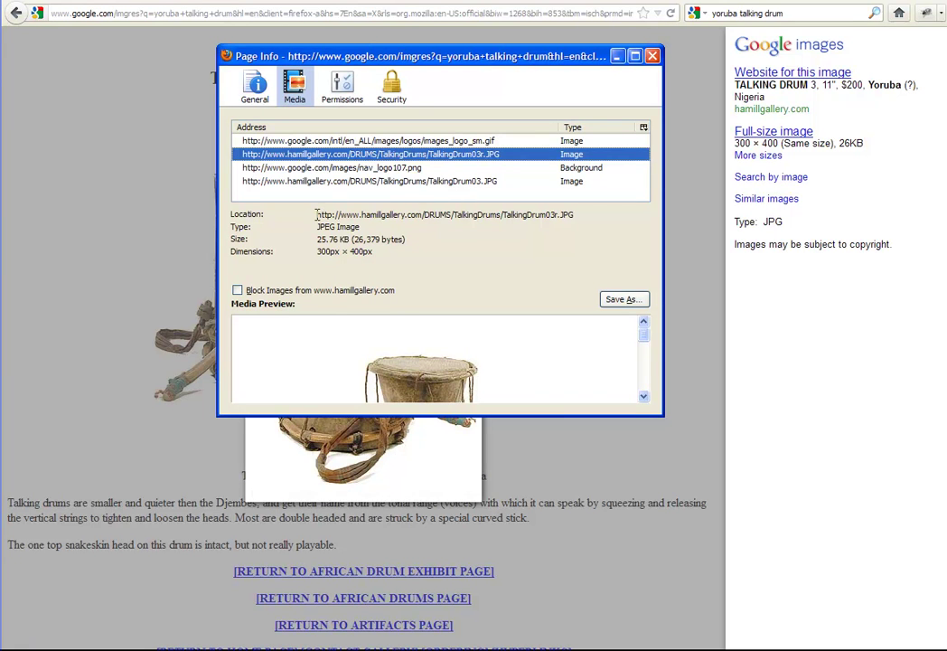
drag(318, 214, 600, 247)
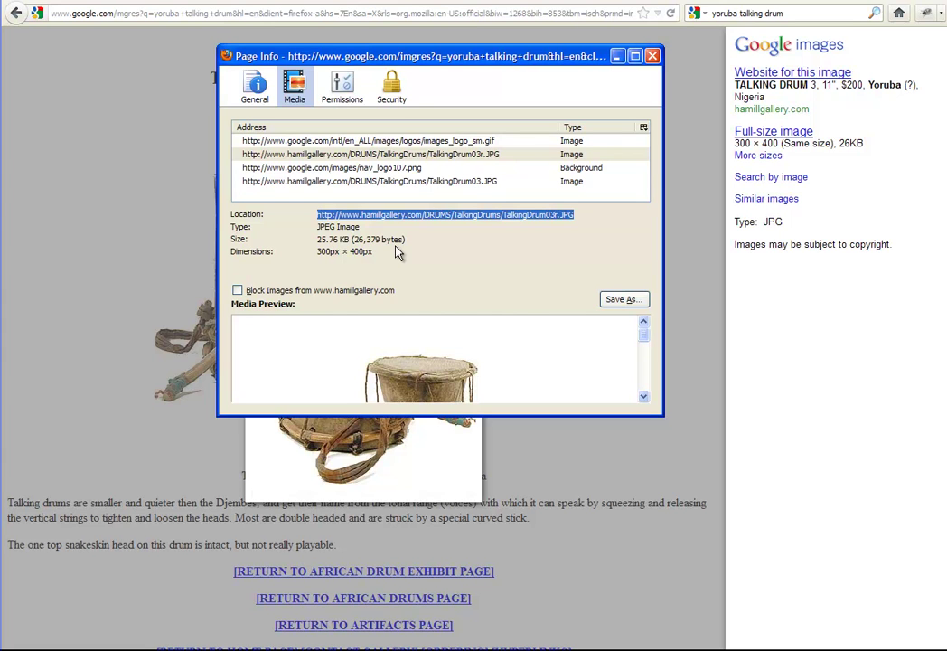
right_click(382, 217)
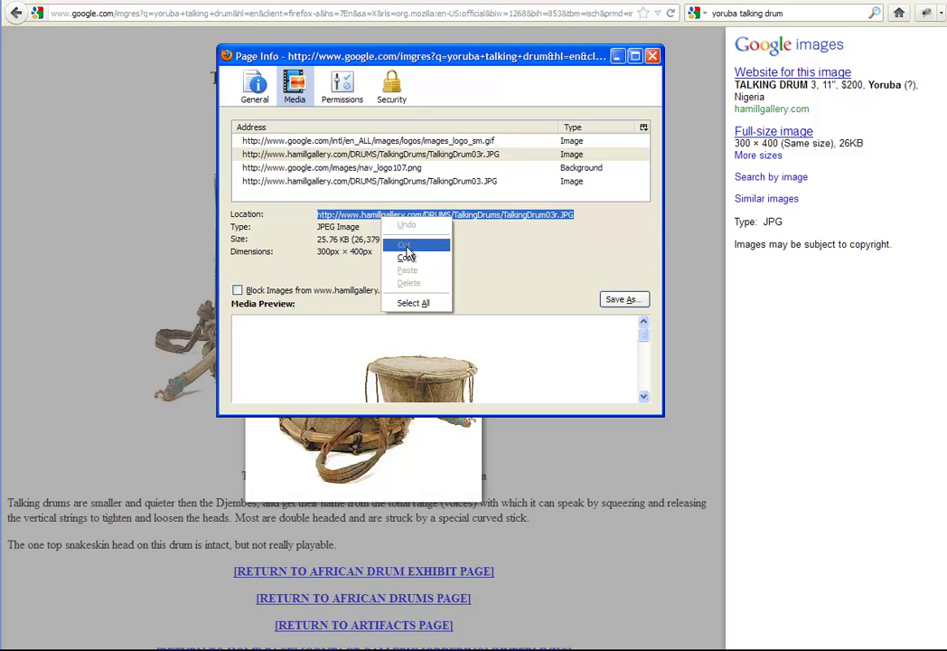
click(407, 257)
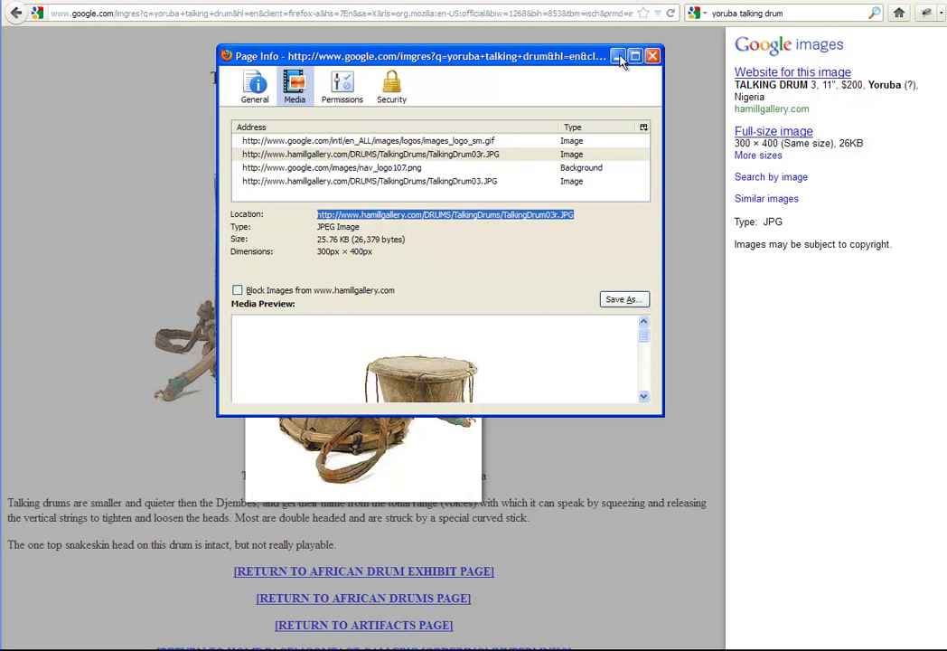
click(620, 56)
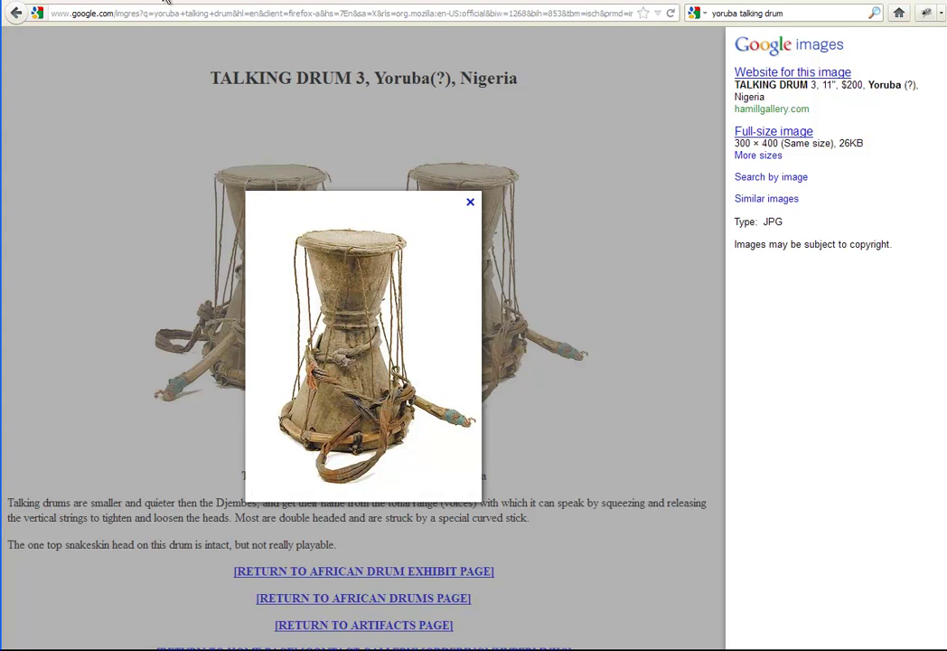
- Paste the drum image address under the <br> line in the HTML source, with a blank line above
key(alt+Tab)
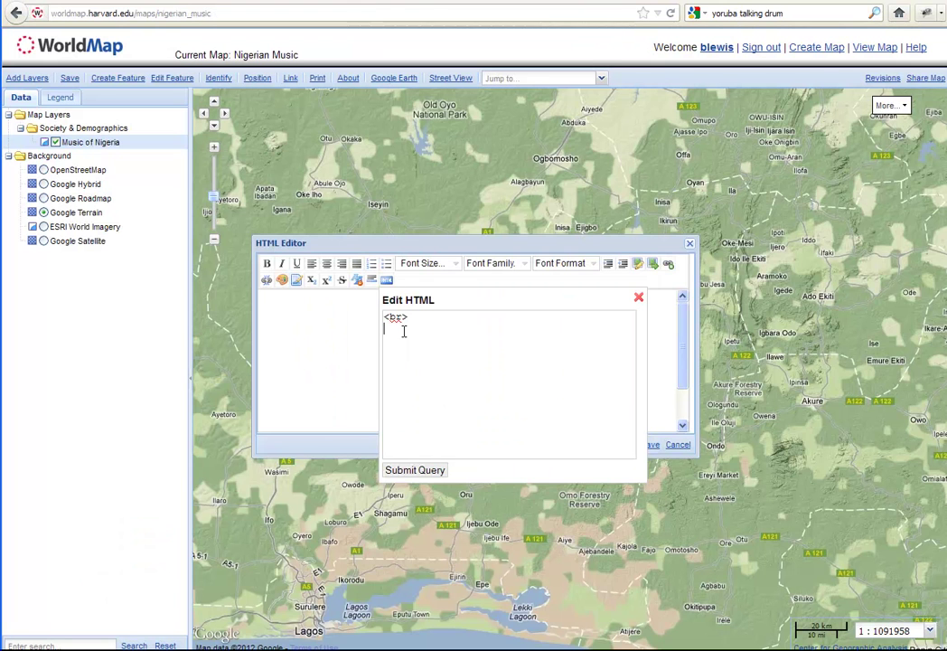
click(404, 331)
key(ctrl+v)
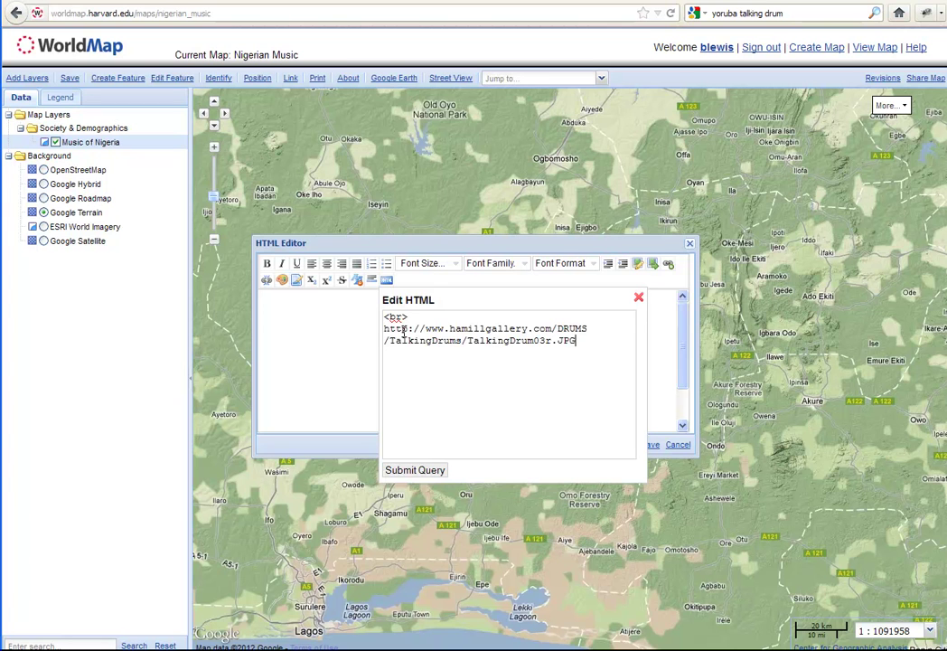
click(417, 316)
key(Return)
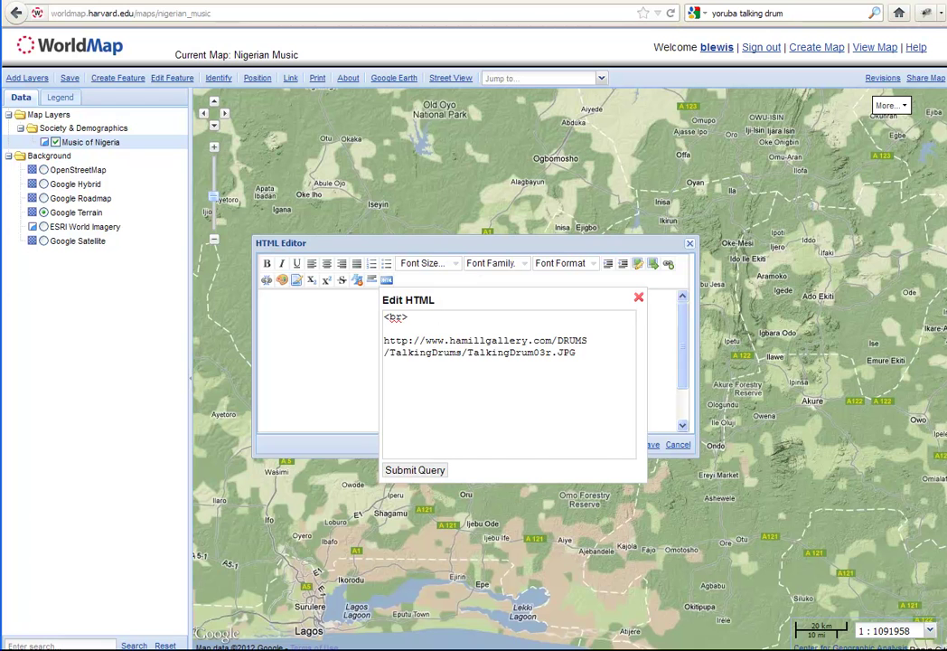
- Copy the 300px × 400px dimensions from Page Info and paste them below the address
key(alt+Tab)
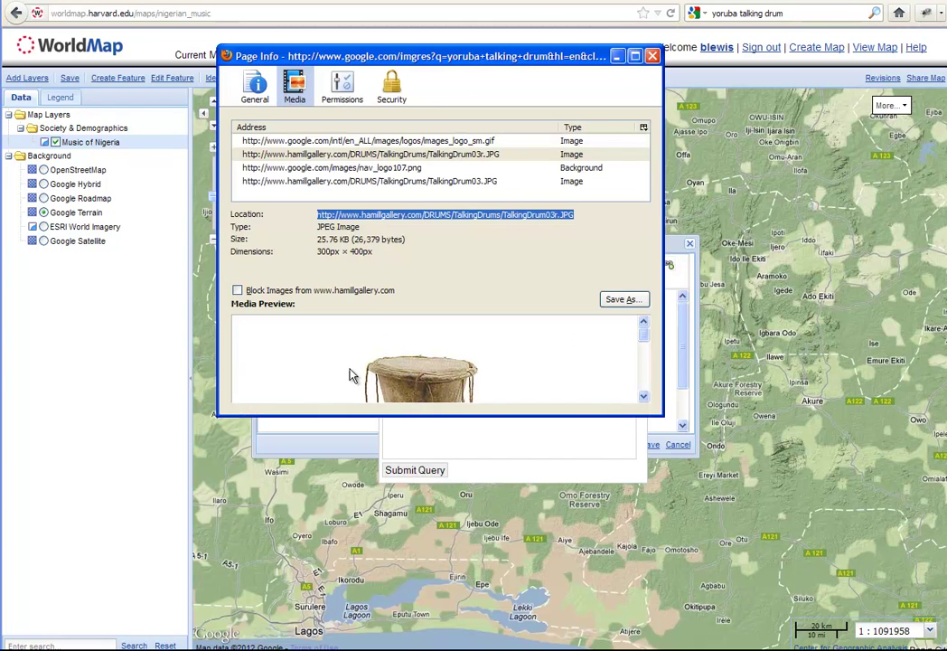
click(379, 252)
triple_click(379, 251)
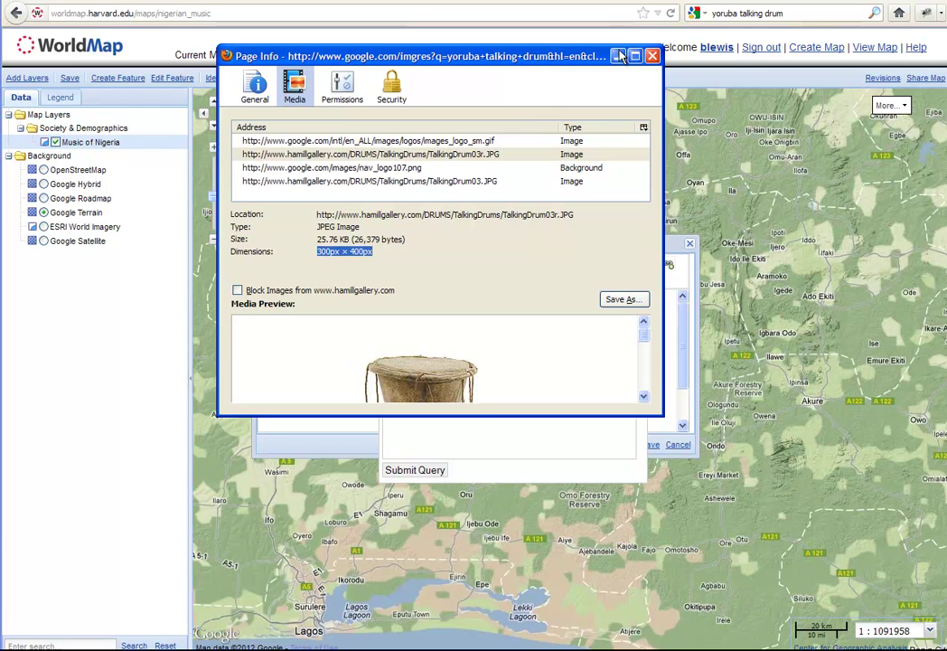
key(alt+Tab)
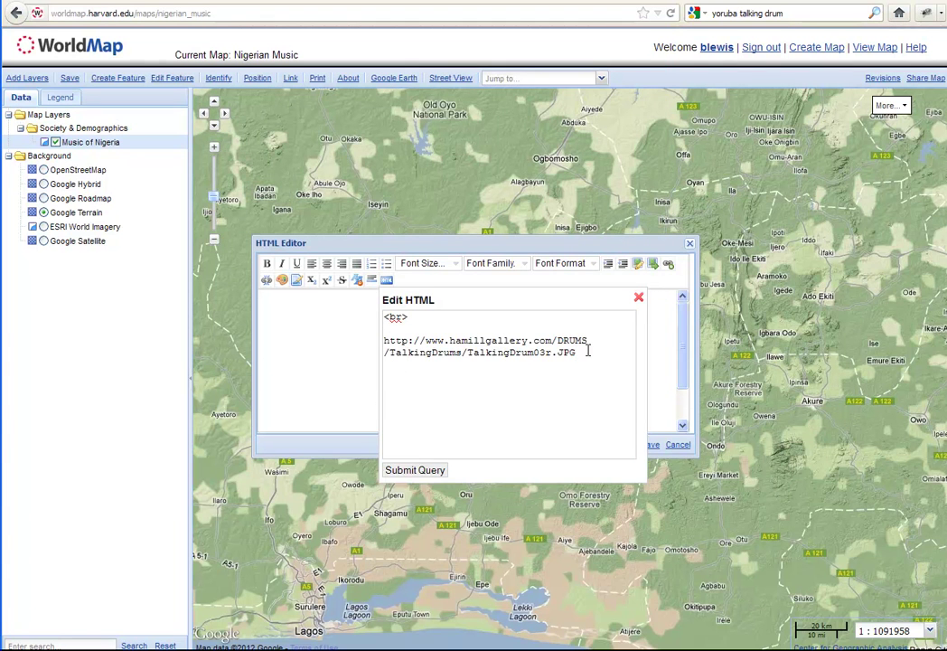
key(ctrl+v)
click(277, 4)
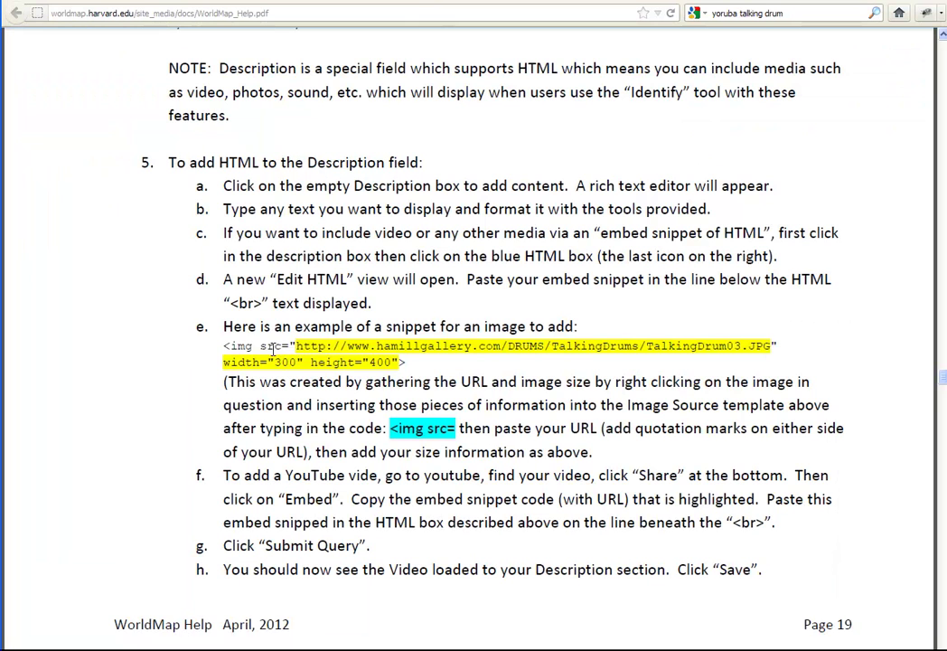
drag(225, 345, 402, 364)
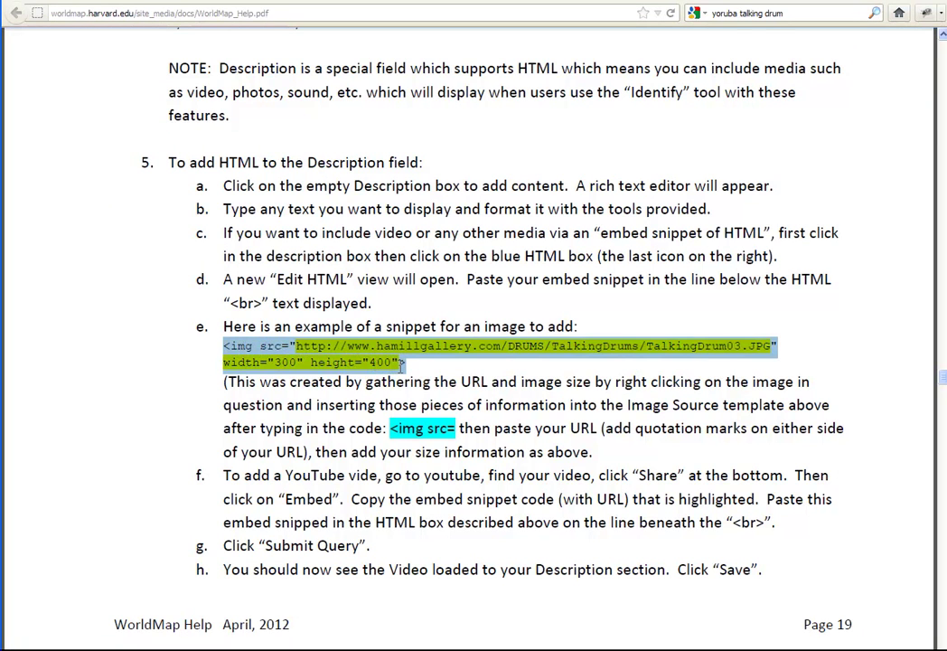
click(125, 2)
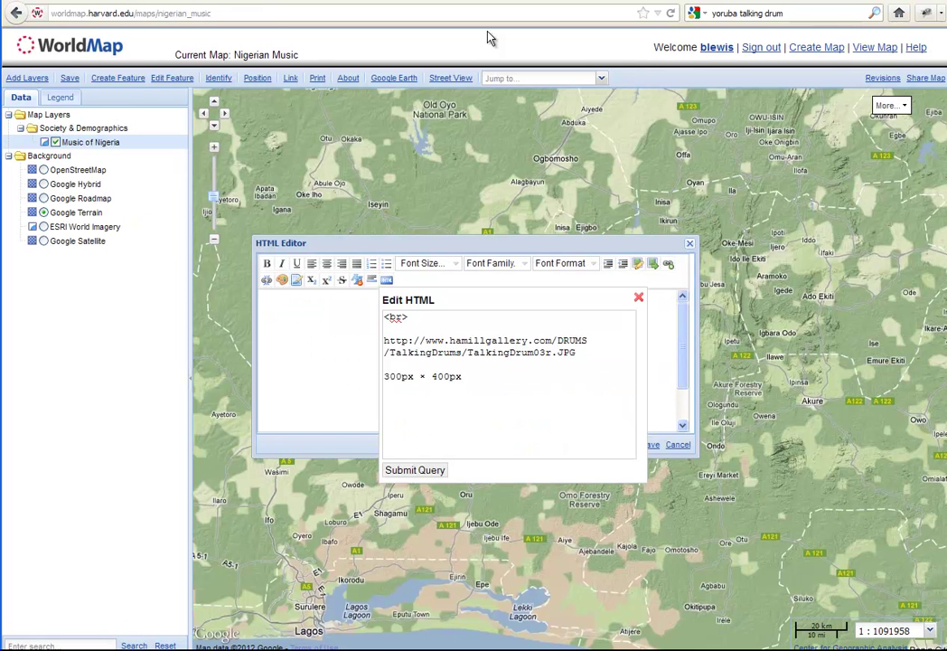
click(284, 5)
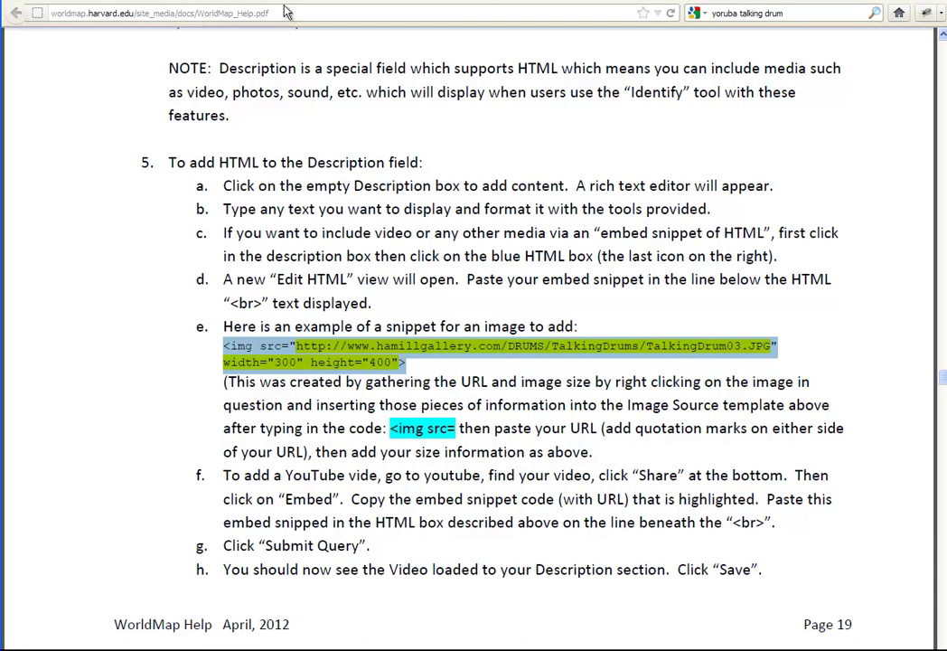
scroll(773, 312, up, 5)
mouse_move(941, 377)
mouse_down()
mouse_move(941, 36)
mouse_move(941, 375)
mouse_up()
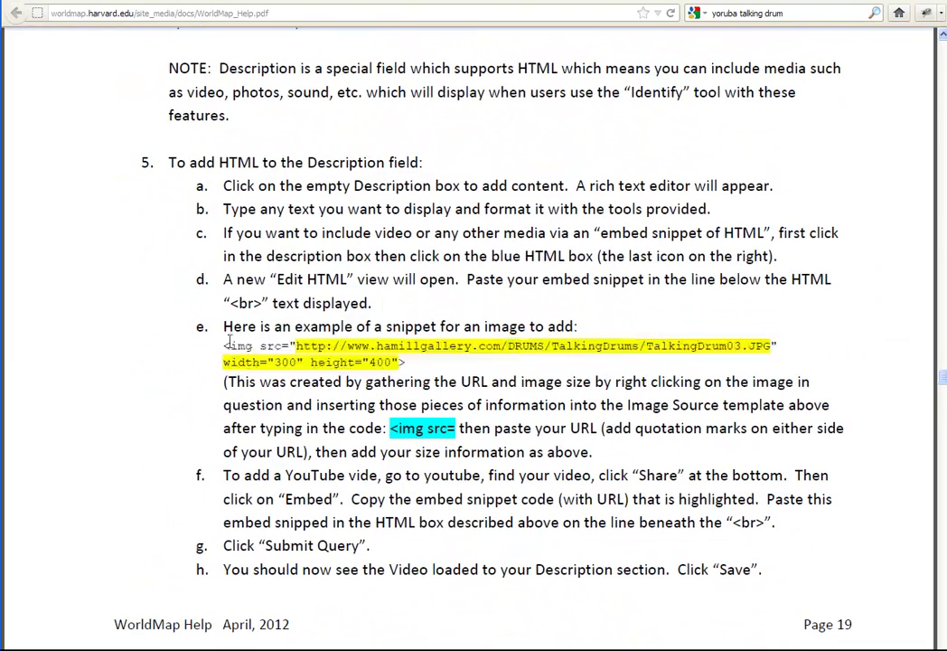
drag(224, 346, 407, 363)
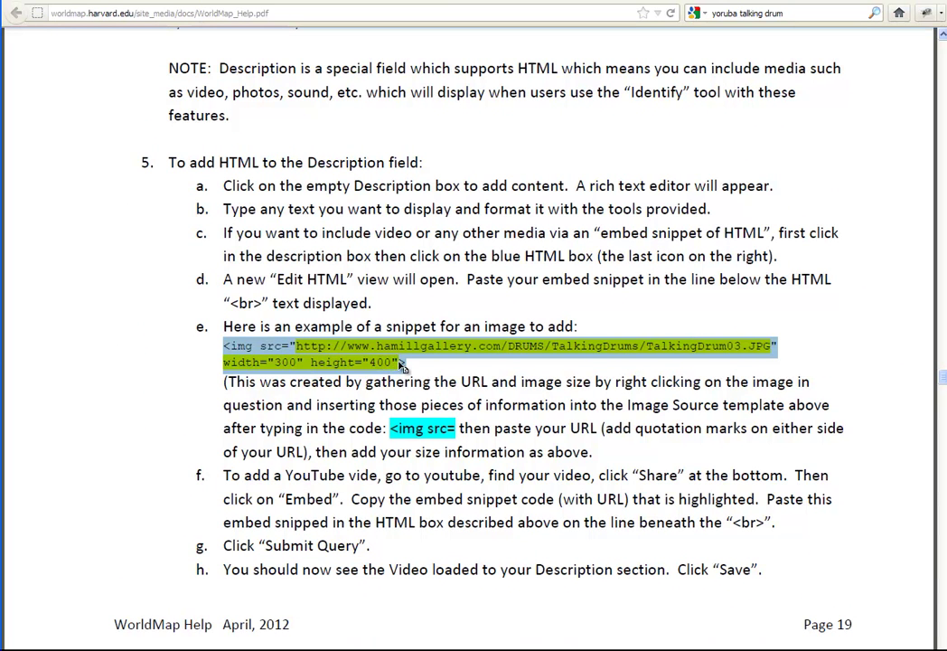
- Paste the img tag for TalkingDrum03.JPG (300 × 400) below <br> and delete the leftover URL and size lines
click(149, 4)
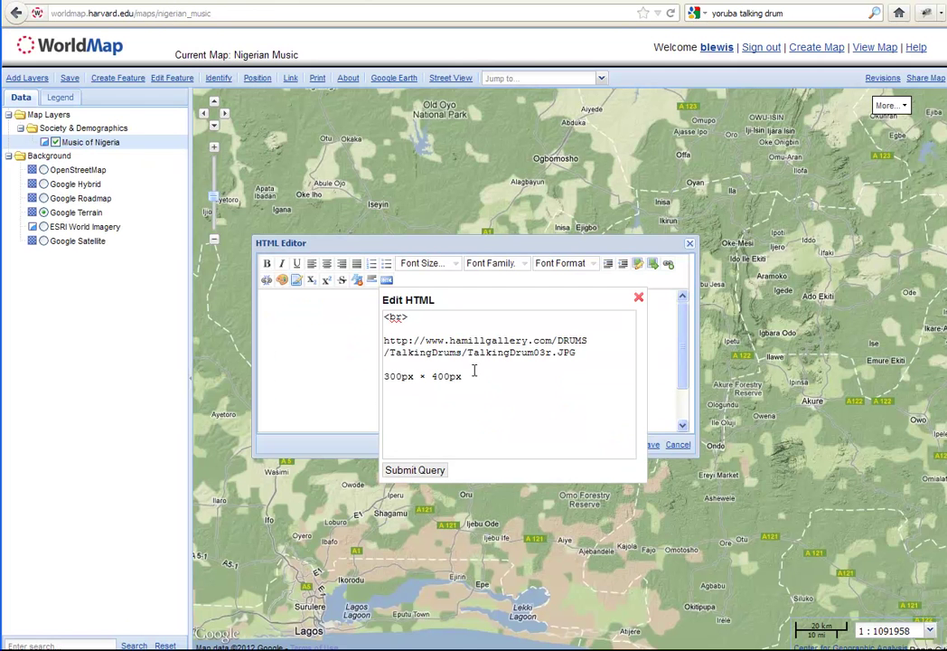
key(Return)
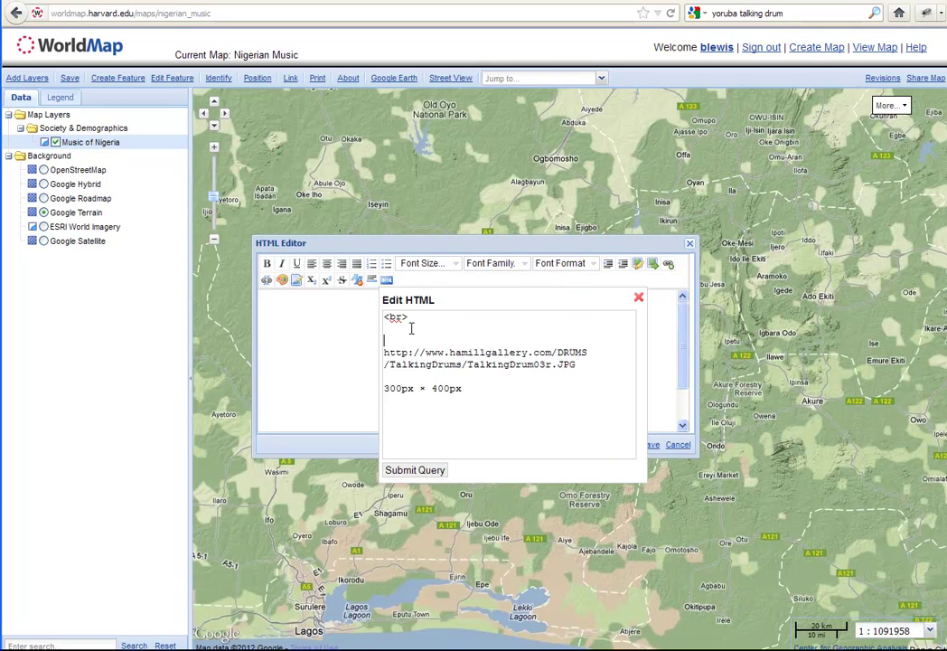
key(Return)
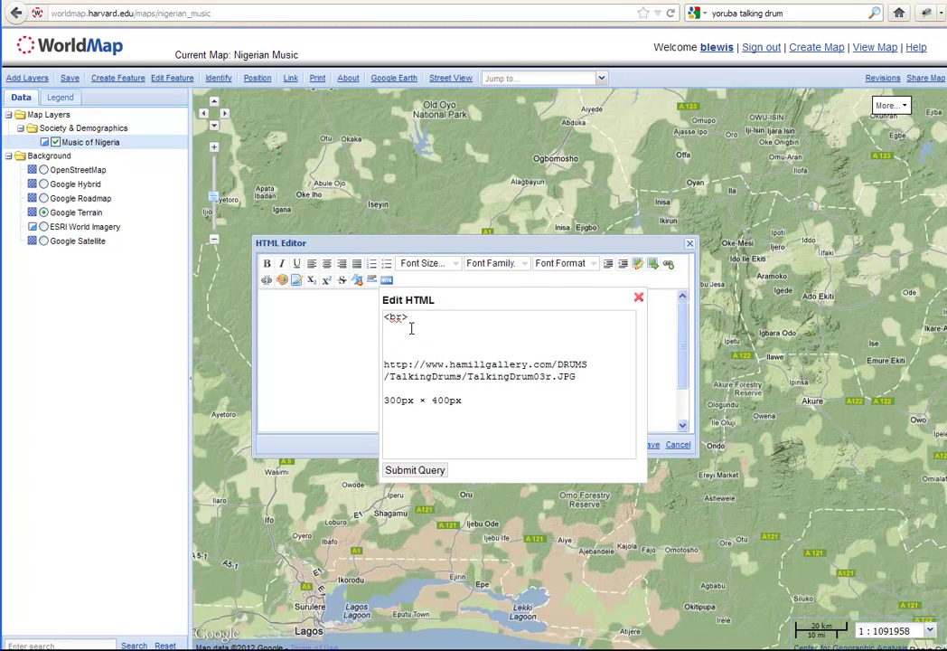
right_click(414, 338)
click(440, 389)
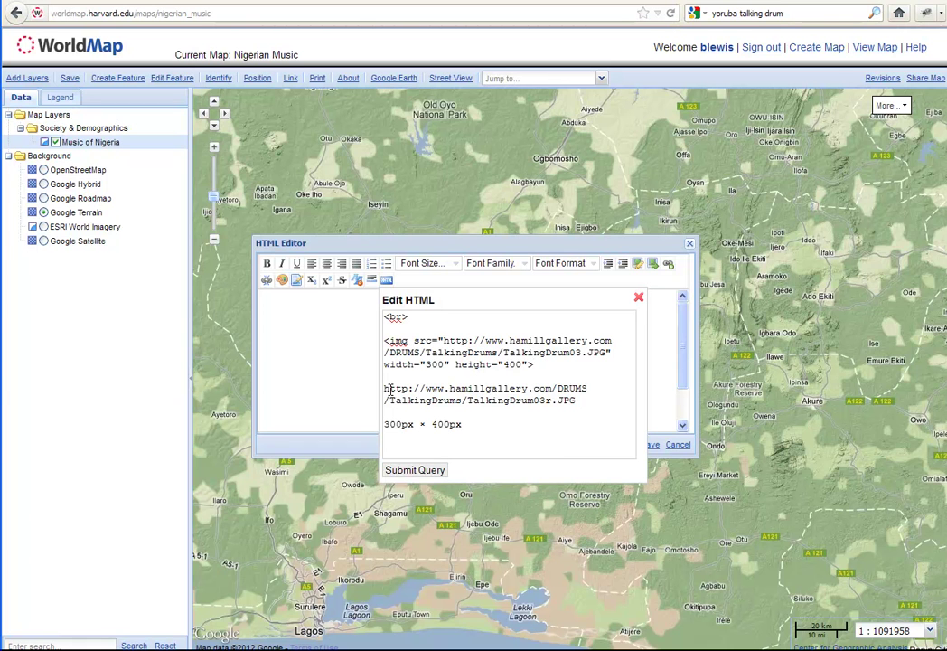
click(573, 403)
click(385, 389)
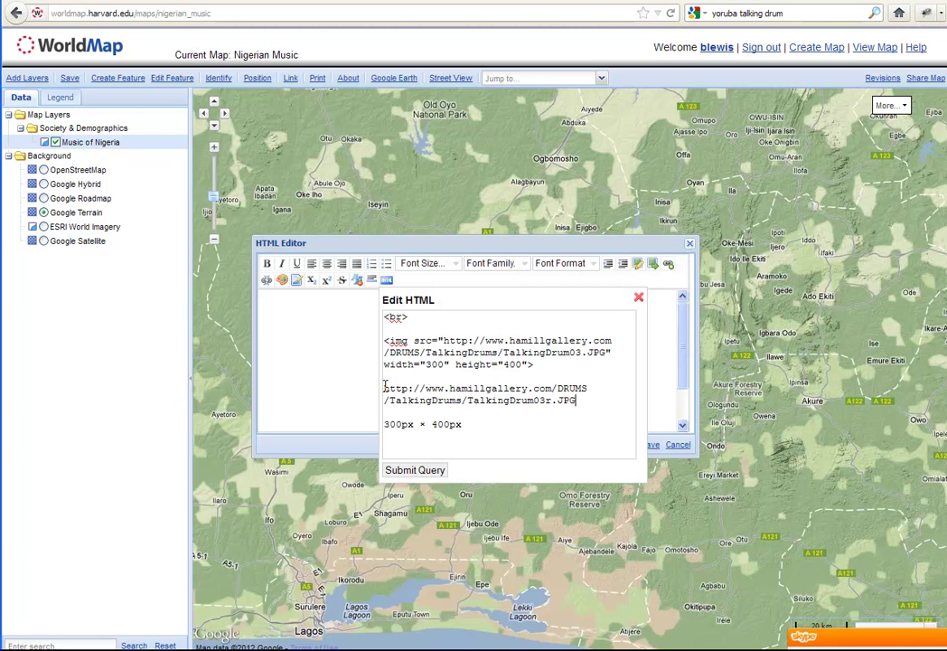
drag(391, 390, 500, 429)
key(BackSpace)
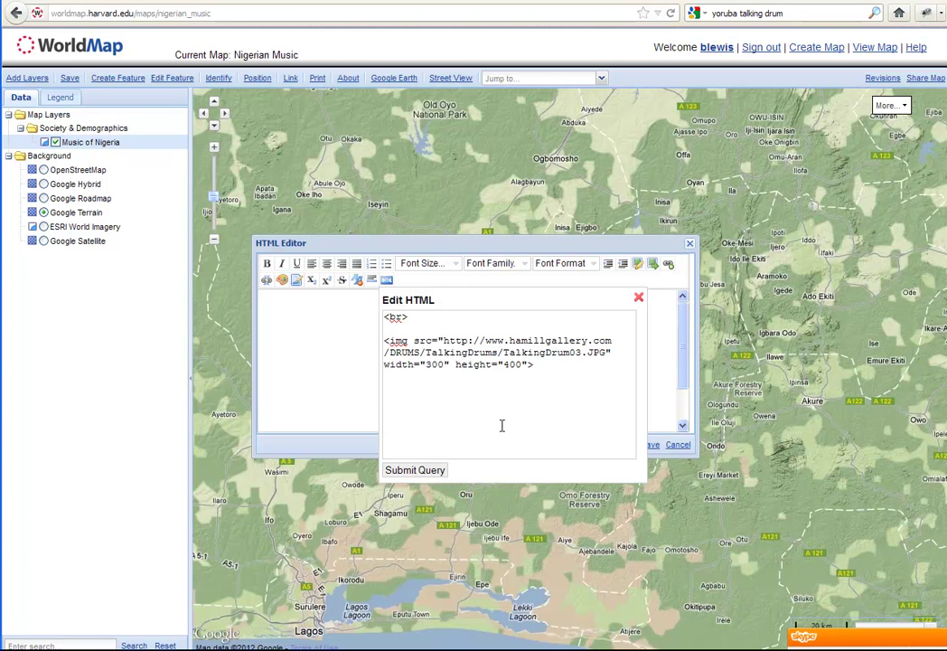
click(387, 343)
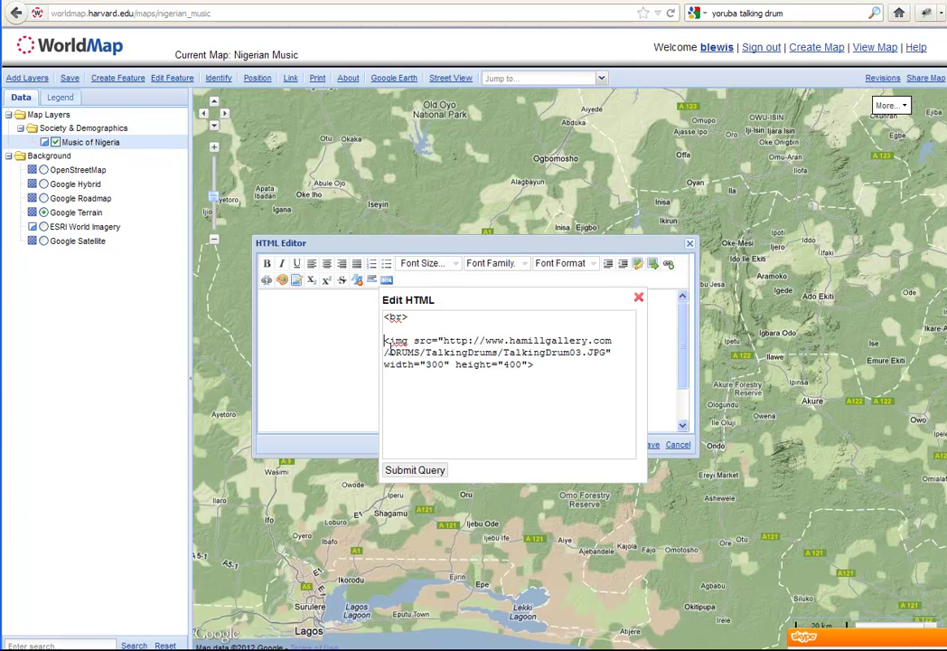
- Apply the HTML to show the drum picture and type the caption 'Talking Drum (Hamill)' above it
click(417, 470)
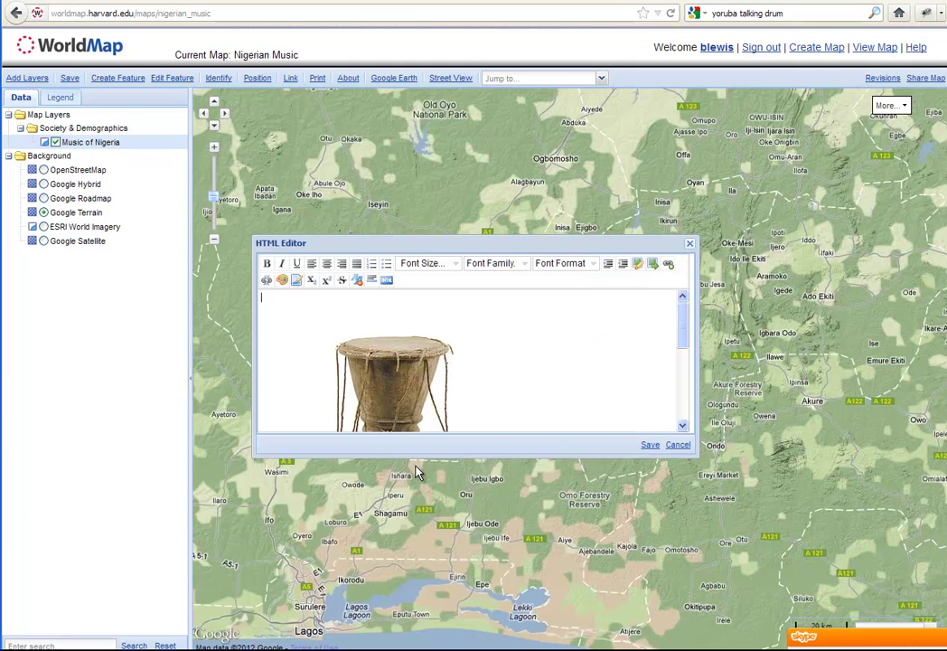
click(650, 445)
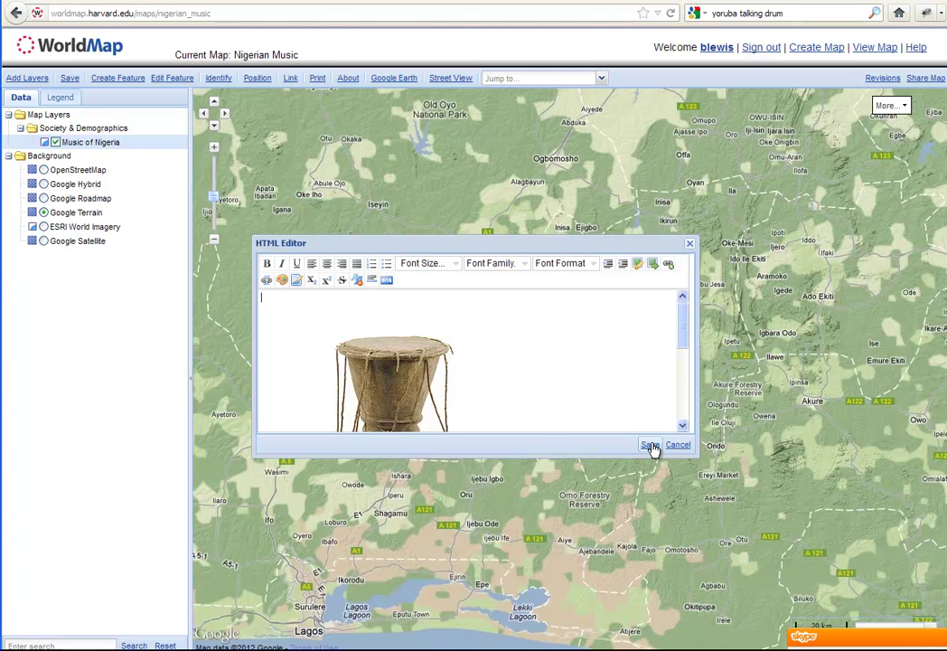
click(298, 301)
click(684, 318)
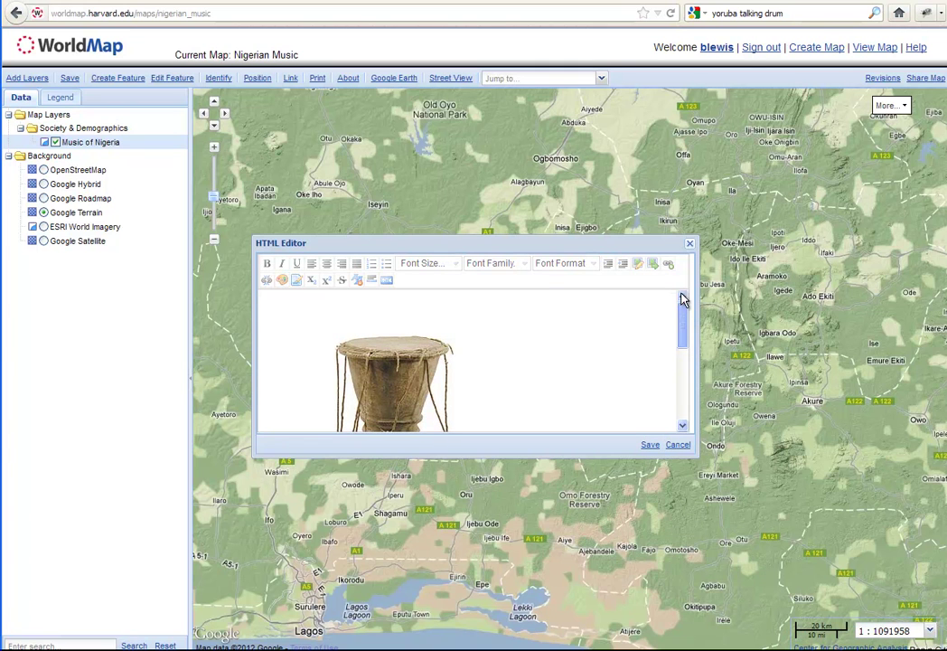
click(301, 301)
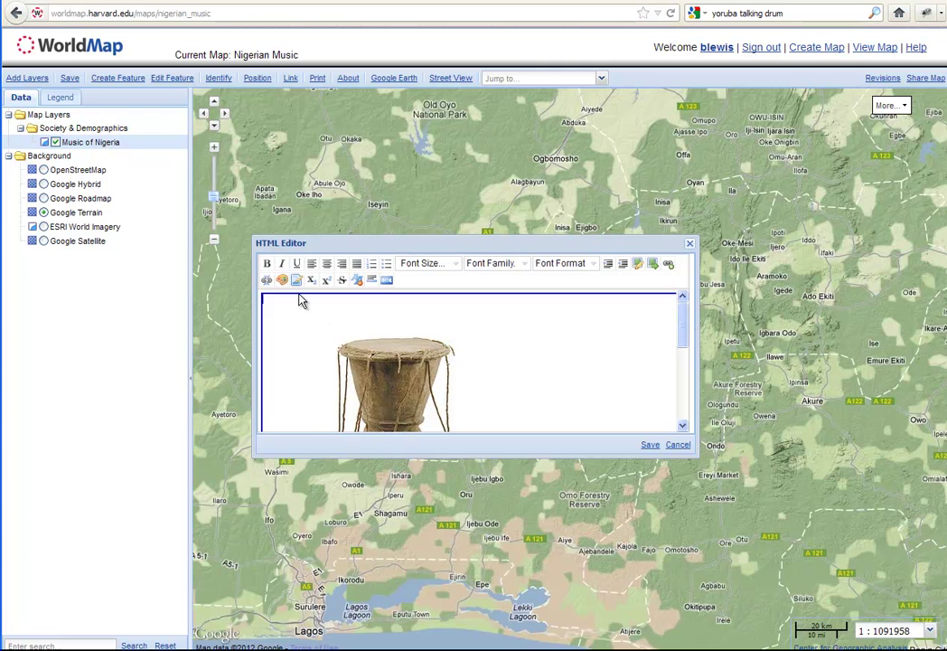
text(Talking Drum)
drag(316, 304, 257, 306)
click(328, 309)
text(()
text(Ham))
text(ma)
- Make the caption 14pt and save the description
drag(360, 312, 189, 238)
click(454, 265)
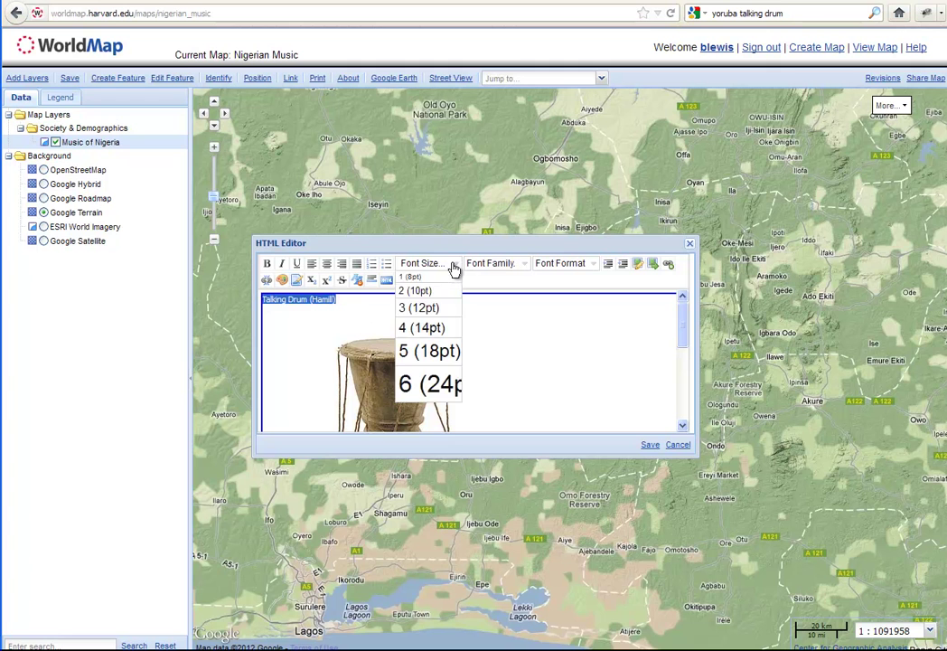
click(403, 328)
click(650, 444)
- Enter 'traditional' as the Talking Drum point's String_Value_1, save it, and close the popup
scroll(538, 365, down, 2)
click(496, 351)
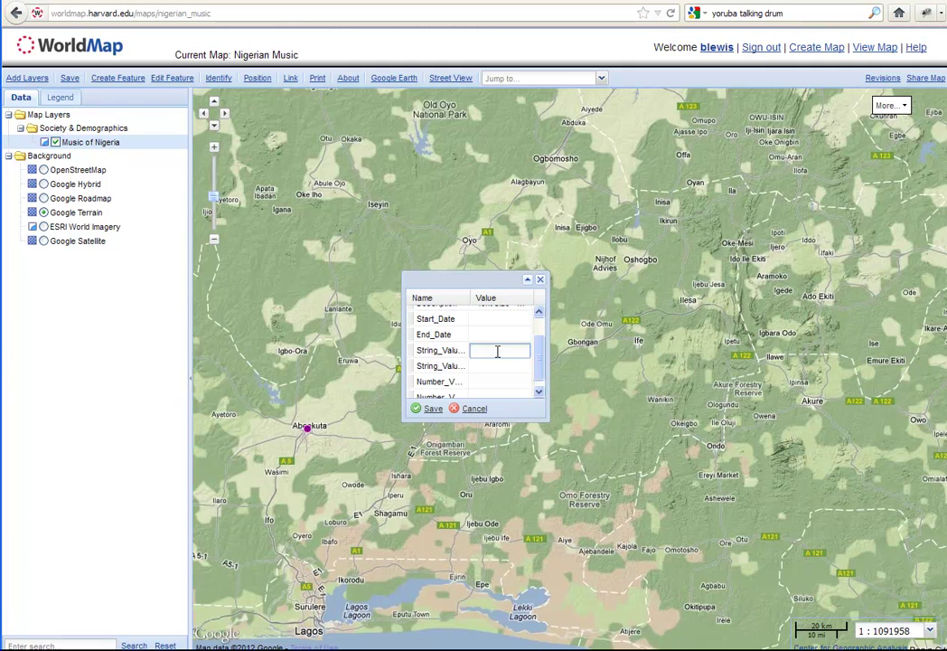
text(traditional)
click(430, 411)
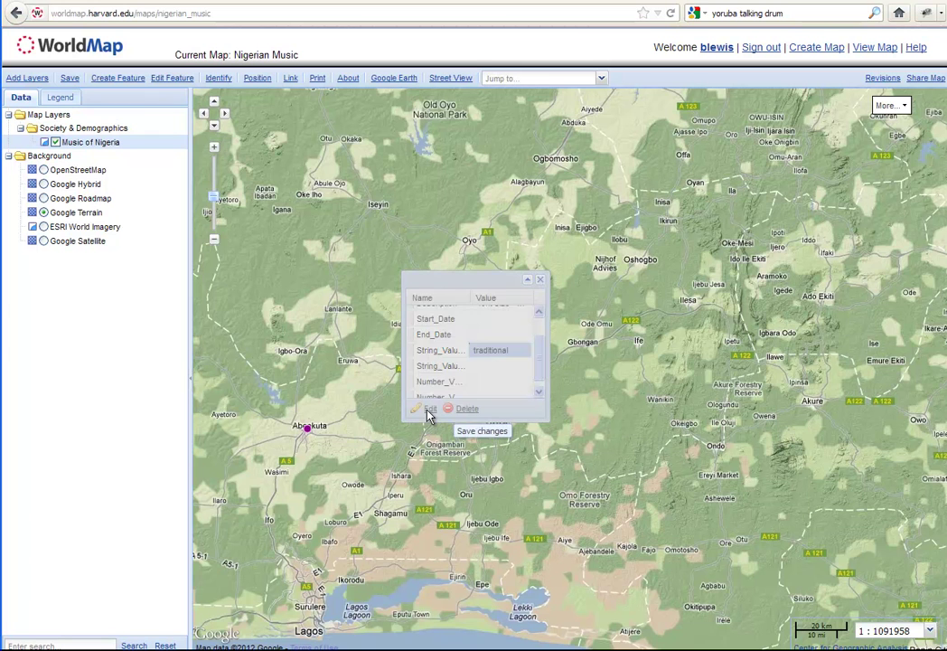
click(540, 280)
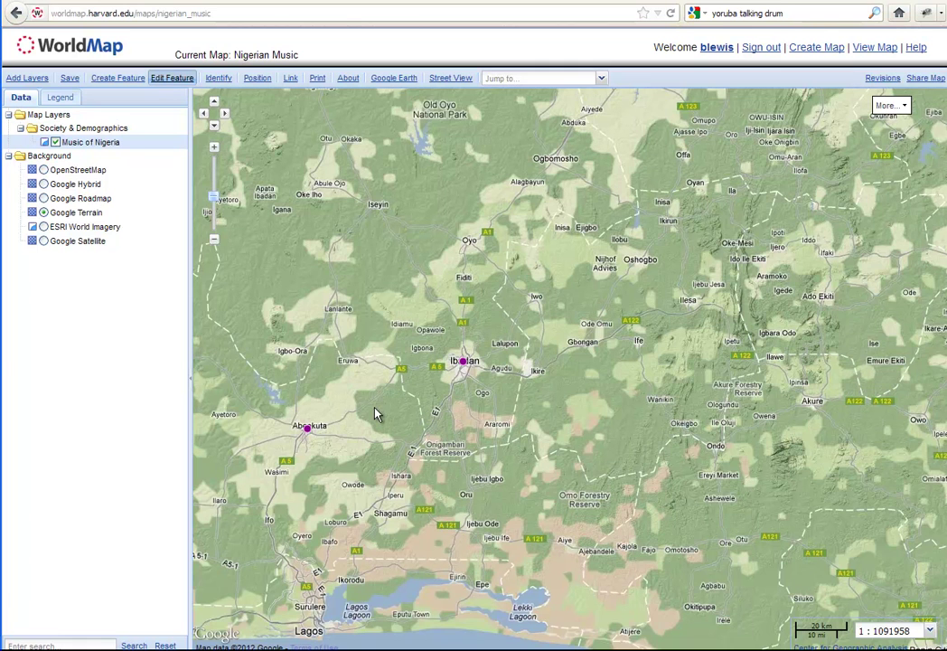
- Open Layer Properties for the Music of Nigeria layer from the layer tree
drag(377, 413, 486, 382)
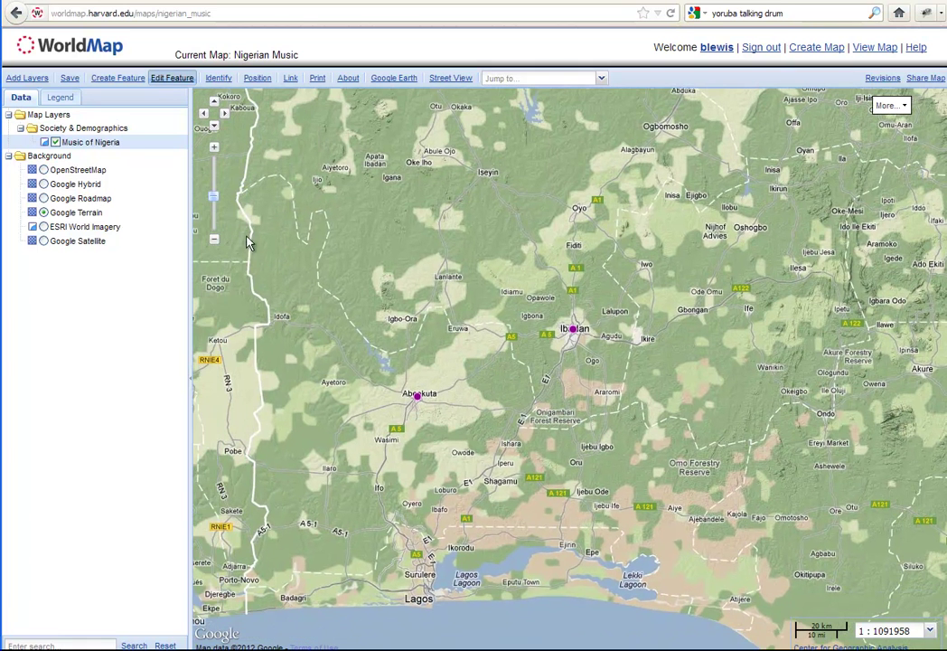
right_click(99, 147)
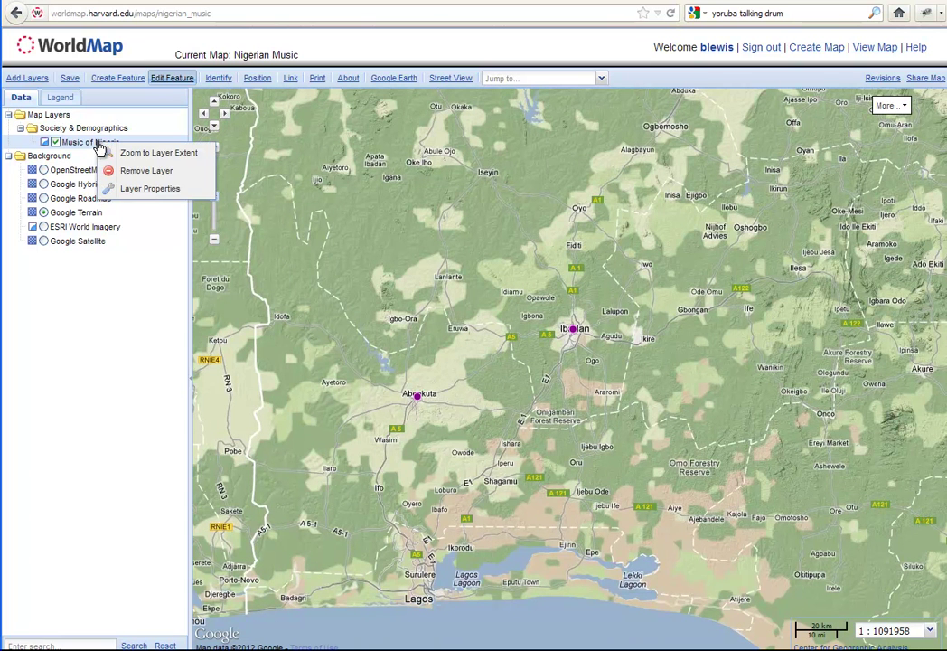
click(112, 189)
drag(498, 273, 391, 214)
click(418, 233)
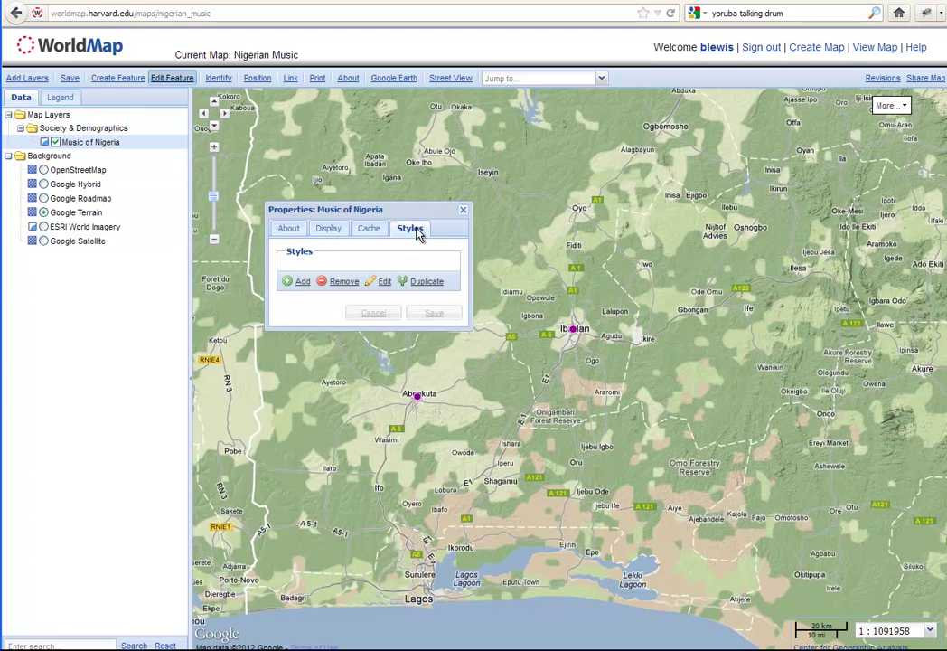
click(463, 210)
right_click(66, 144)
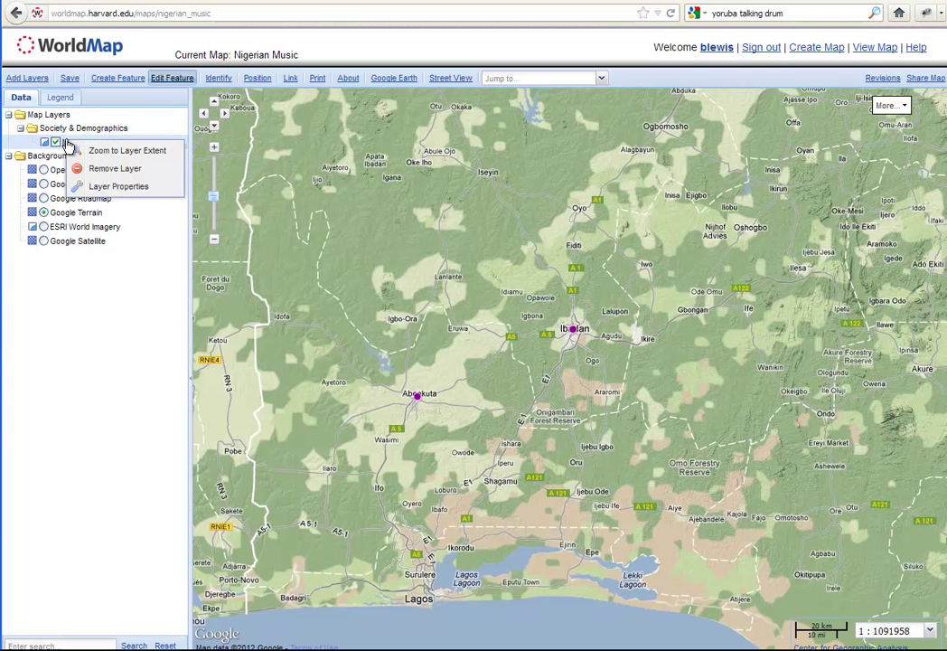
click(100, 187)
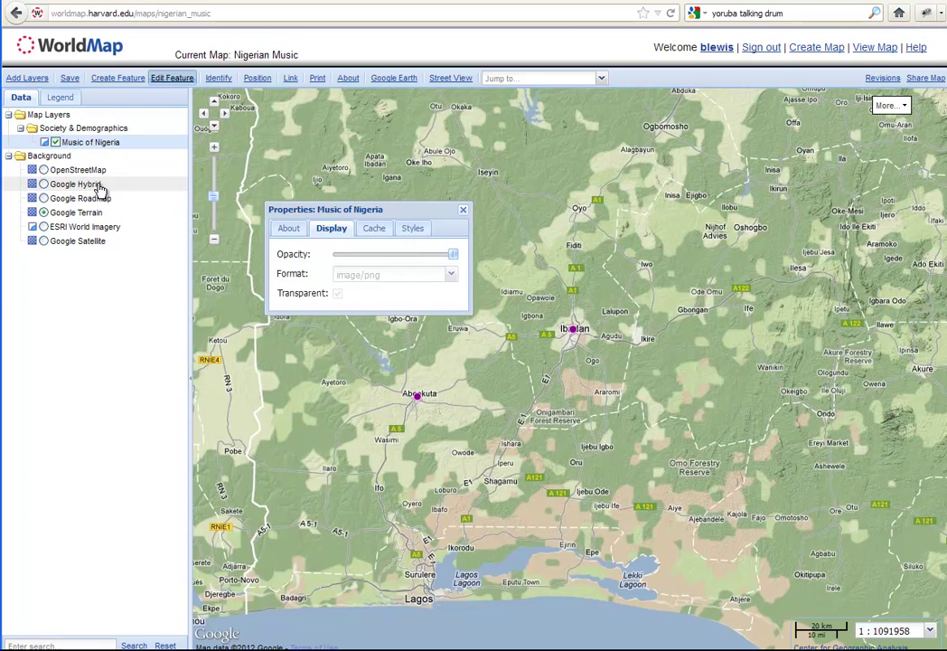
- Show the nigerianmusic_c5o style and select its single rule, Untitled 1
click(412, 229)
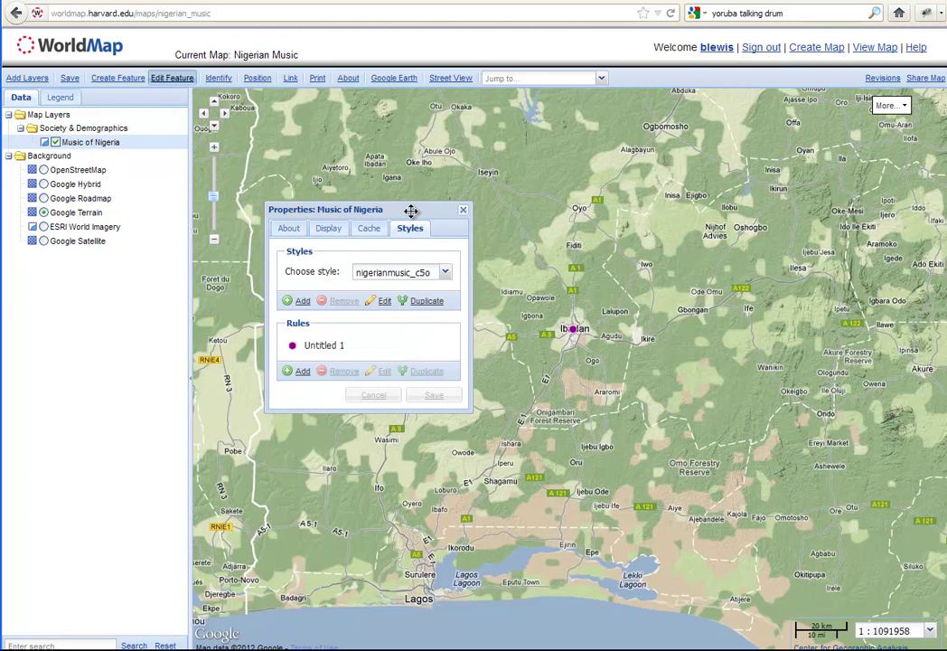
drag(412, 207, 413, 157)
click(319, 291)
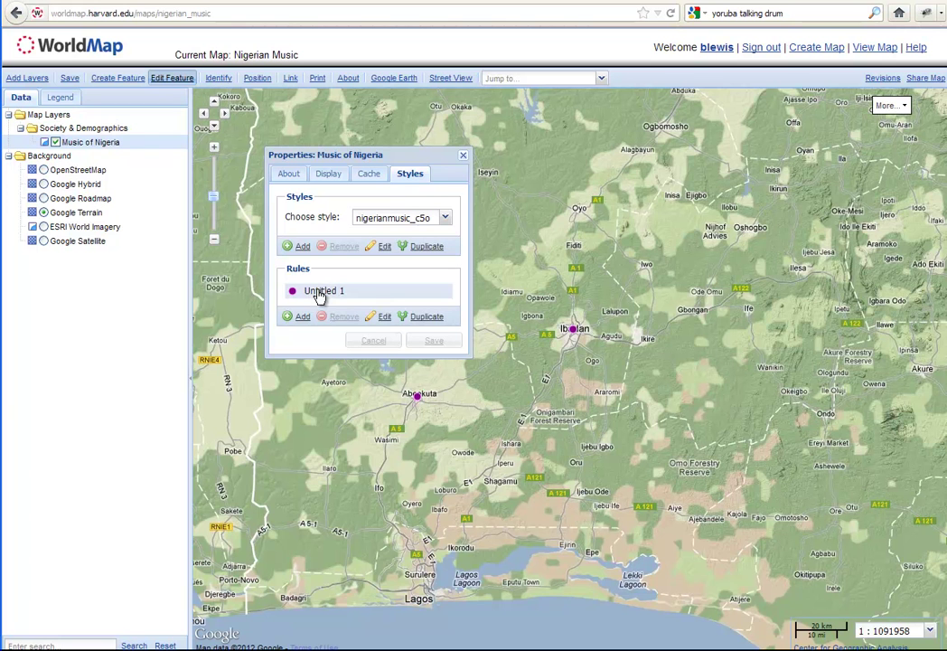
- Rename the Untitled 1 style rule to Label
click(380, 319)
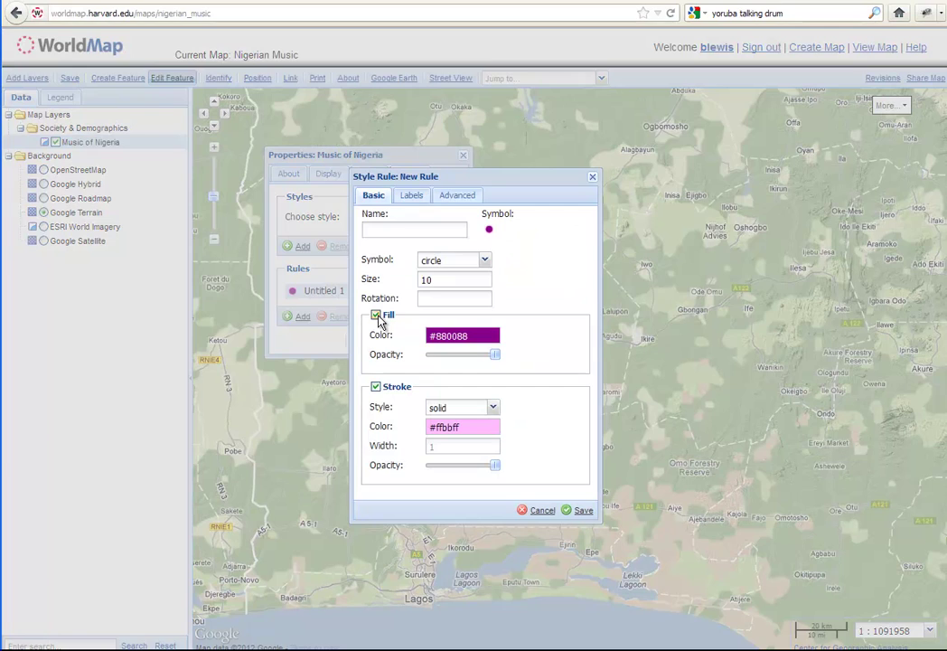
click(409, 224)
text(Label)
- Turn on point labels using the Name field at text size 20
click(411, 197)
click(376, 220)
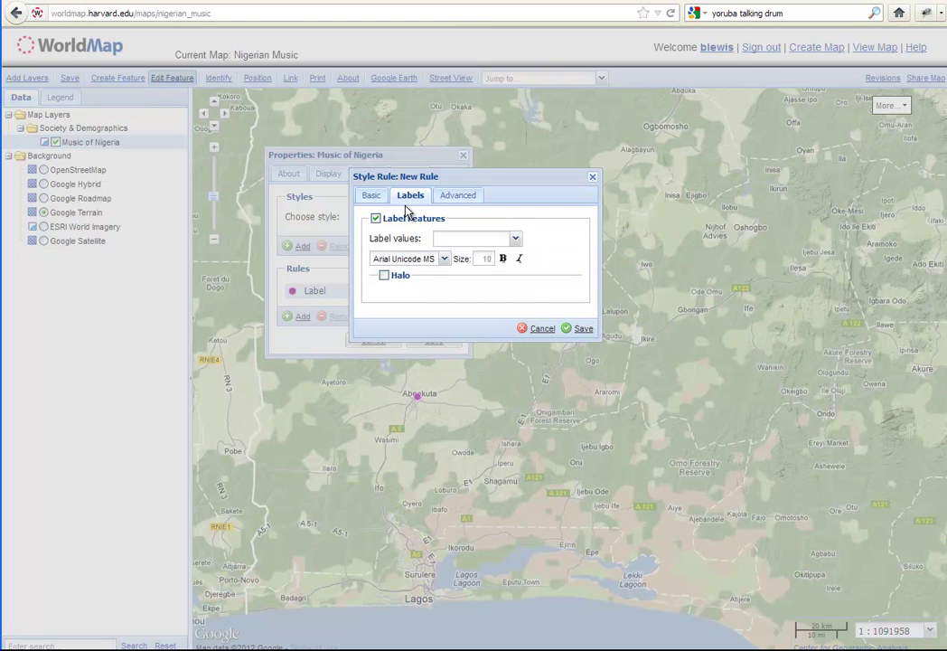
click(515, 242)
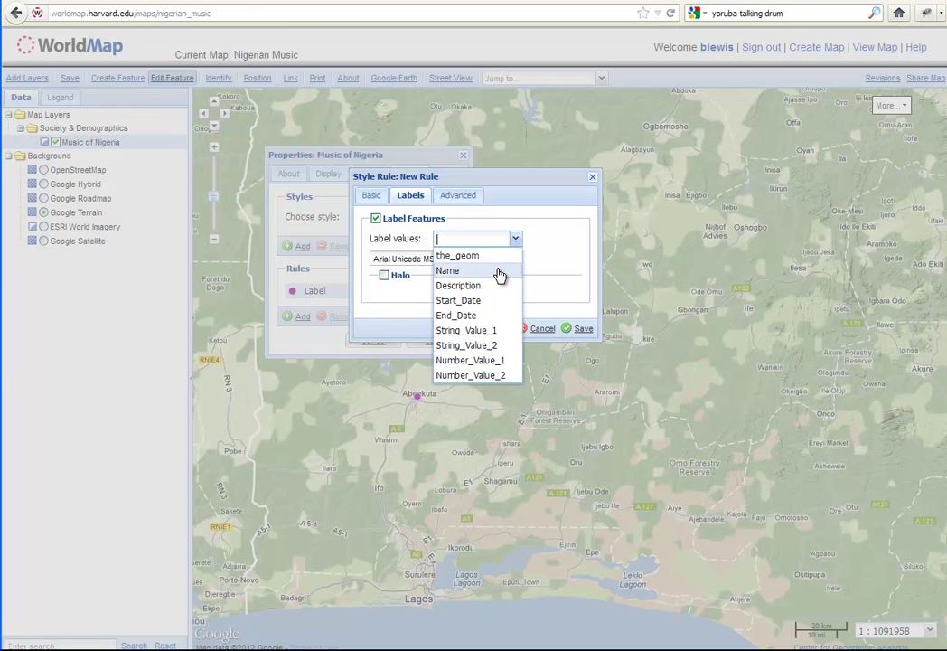
click(500, 274)
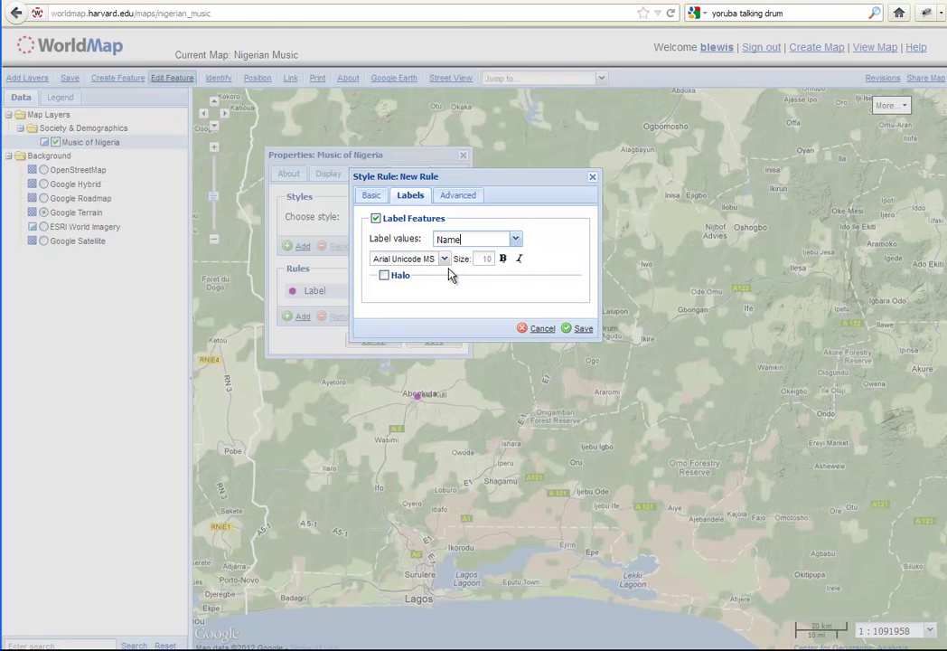
click(490, 258)
text(20)
click(498, 282)
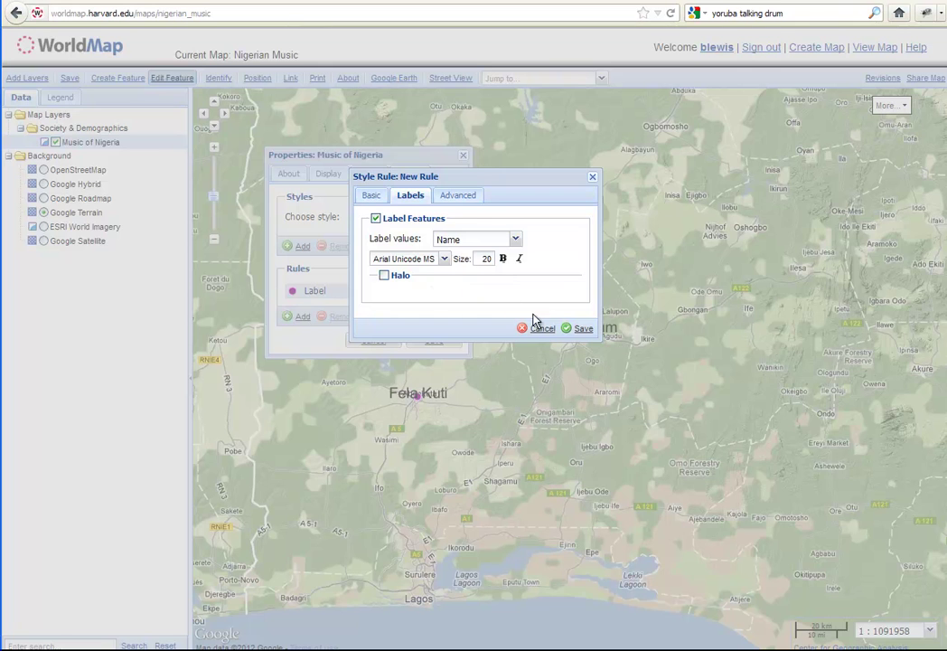
- Turn fill and outline off, then on again, and save the Label rule
click(374, 199)
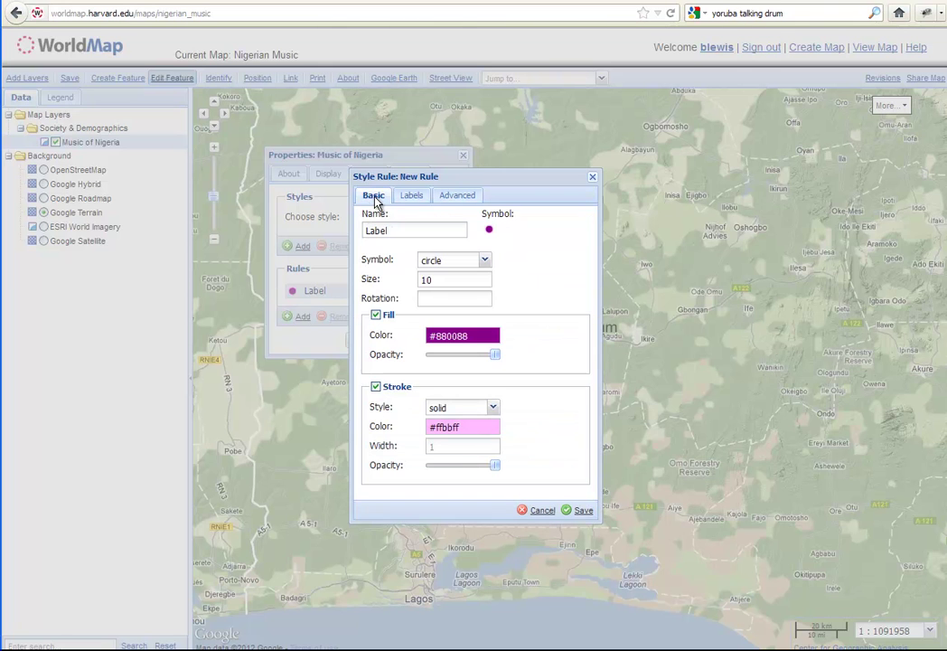
click(376, 315)
click(376, 340)
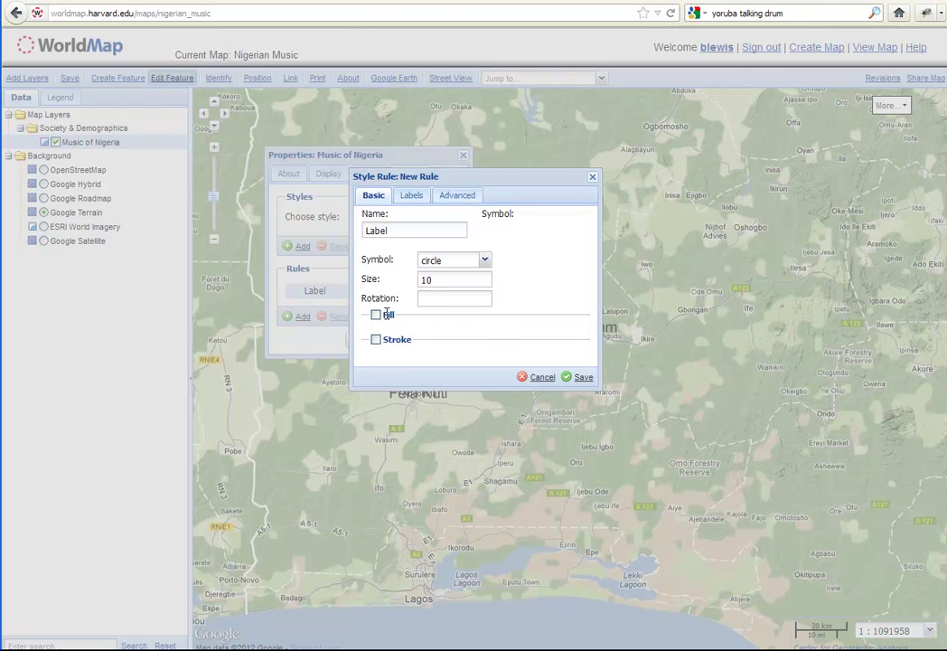
click(376, 340)
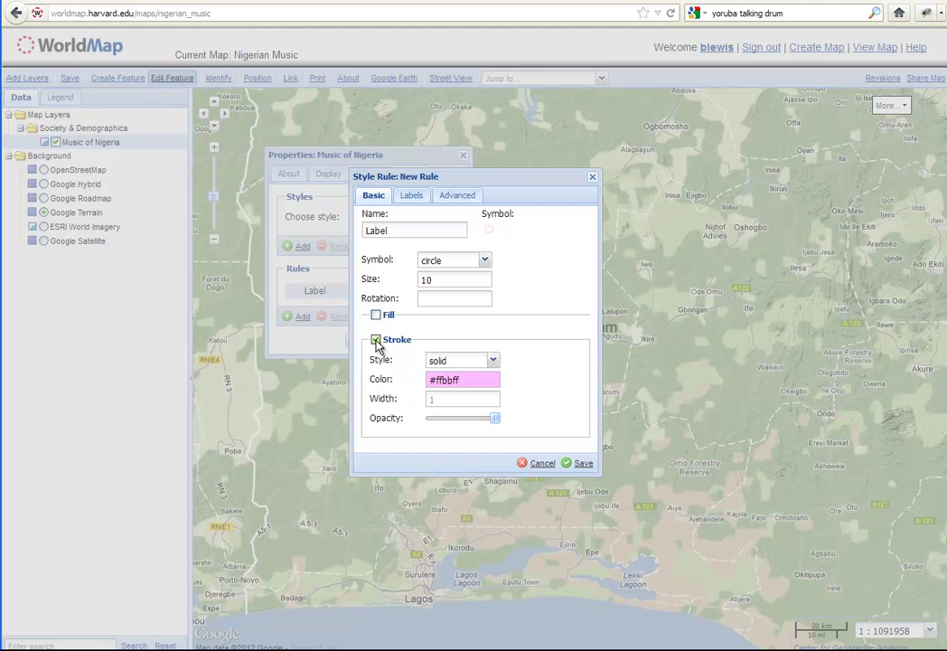
click(376, 315)
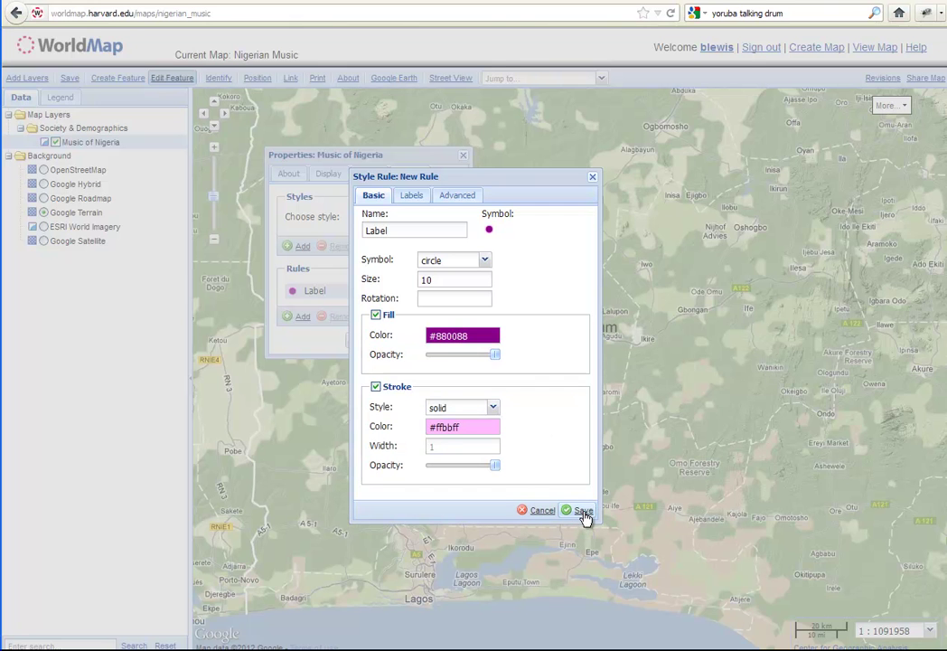
click(581, 511)
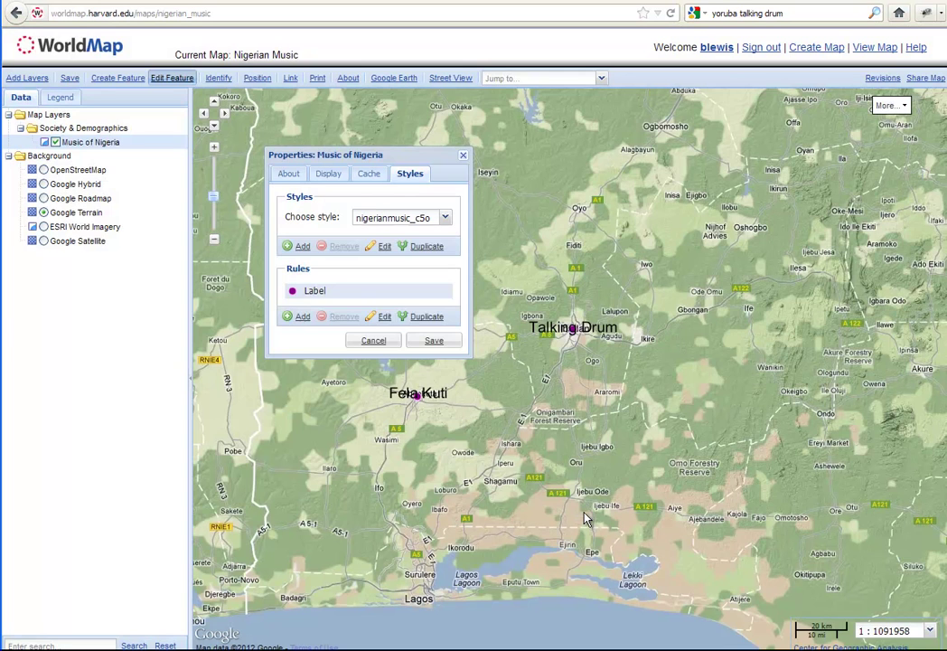
- Add a second style rule, Untitled 2, and select it
drag(337, 154, 325, 128)
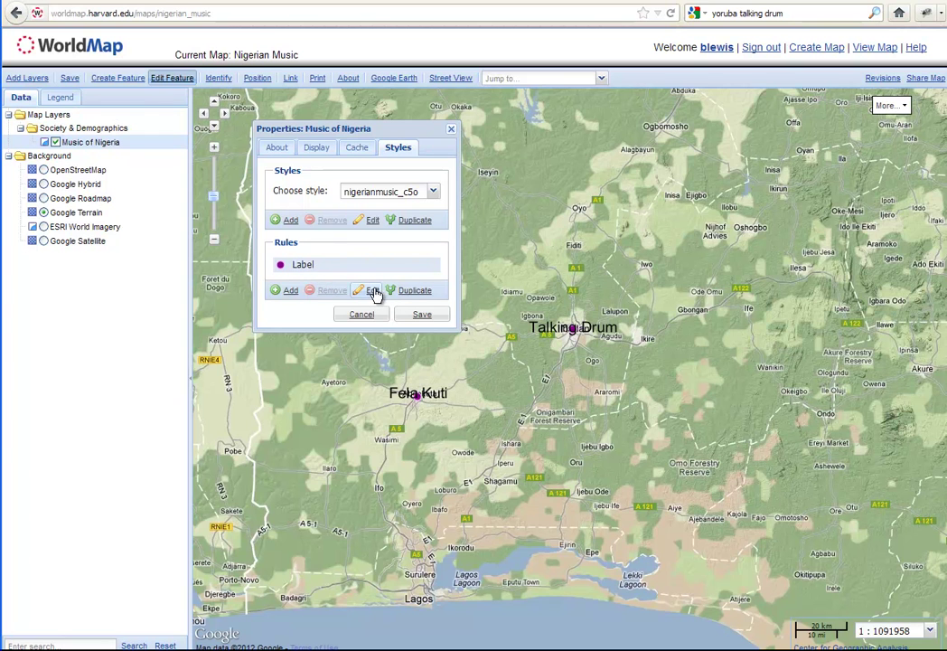
click(292, 292)
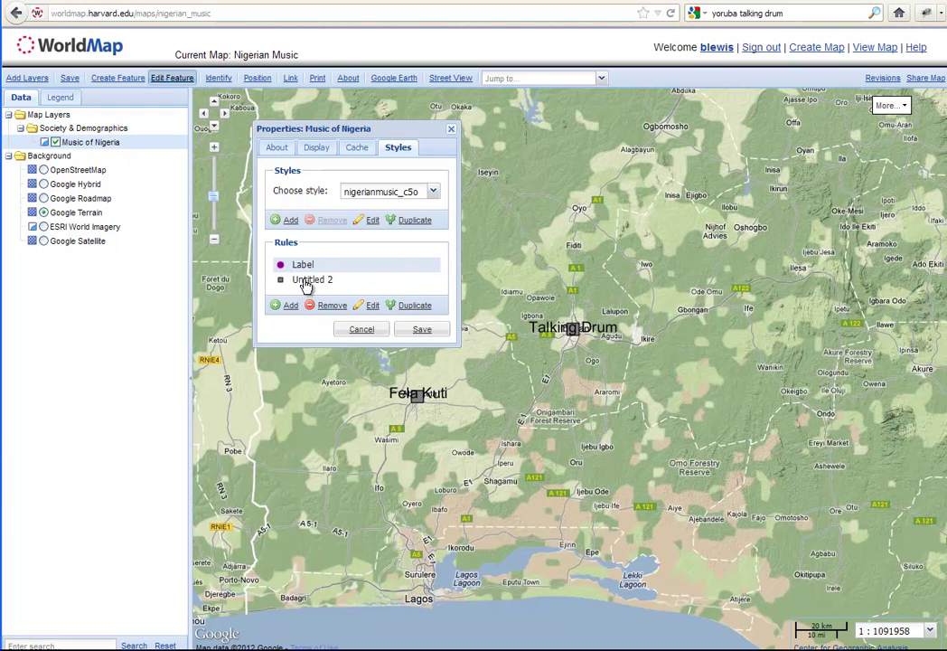
click(304, 282)
- Name the new rule Modern with a size-15 square symbol
click(372, 304)
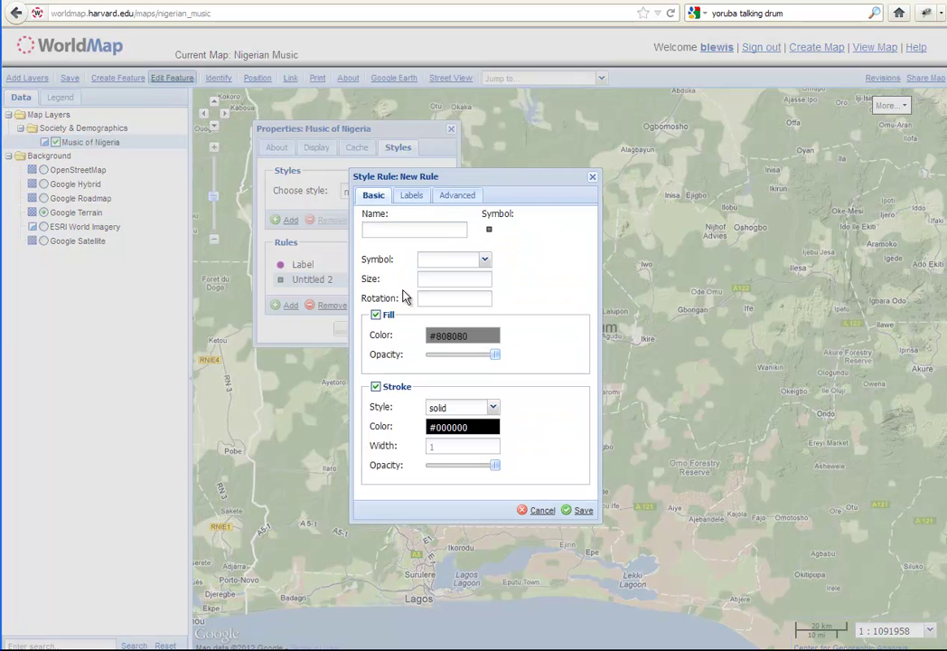
click(421, 228)
text(Modern)
click(486, 261)
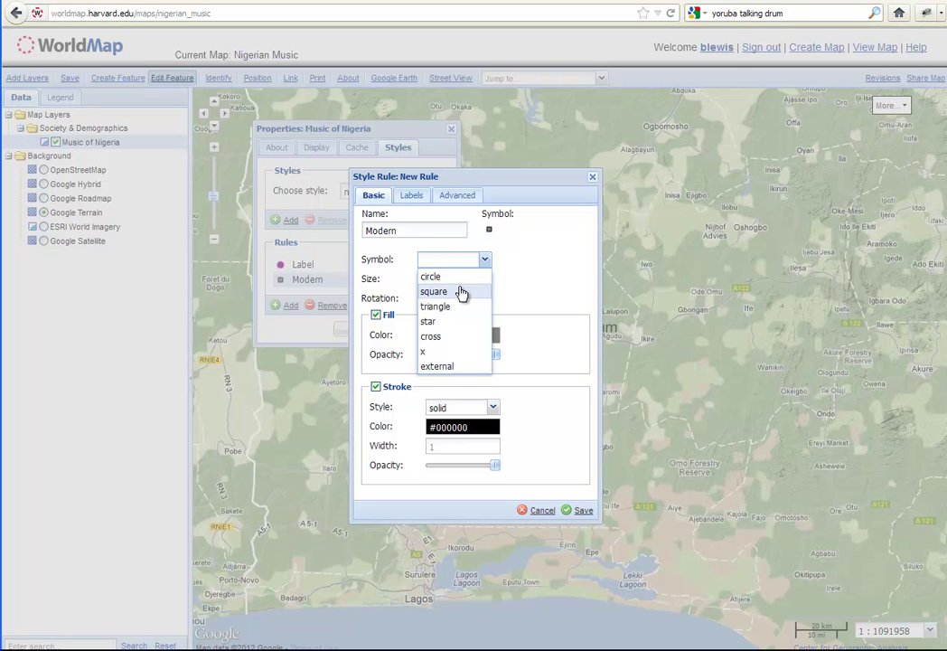
click(461, 292)
click(443, 279)
text(1)
text(15)
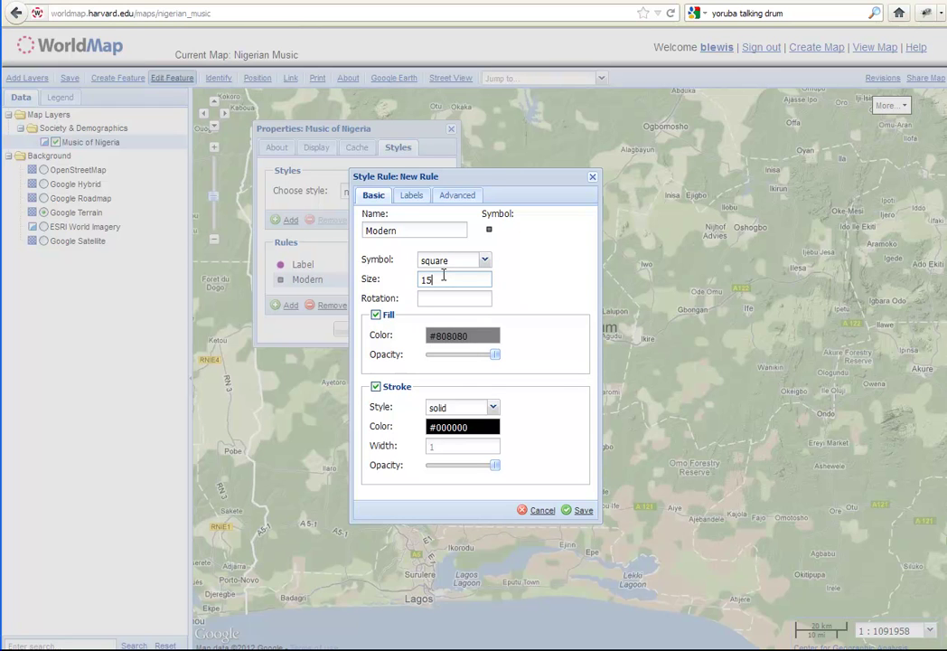
drag(436, 176, 285, 187)
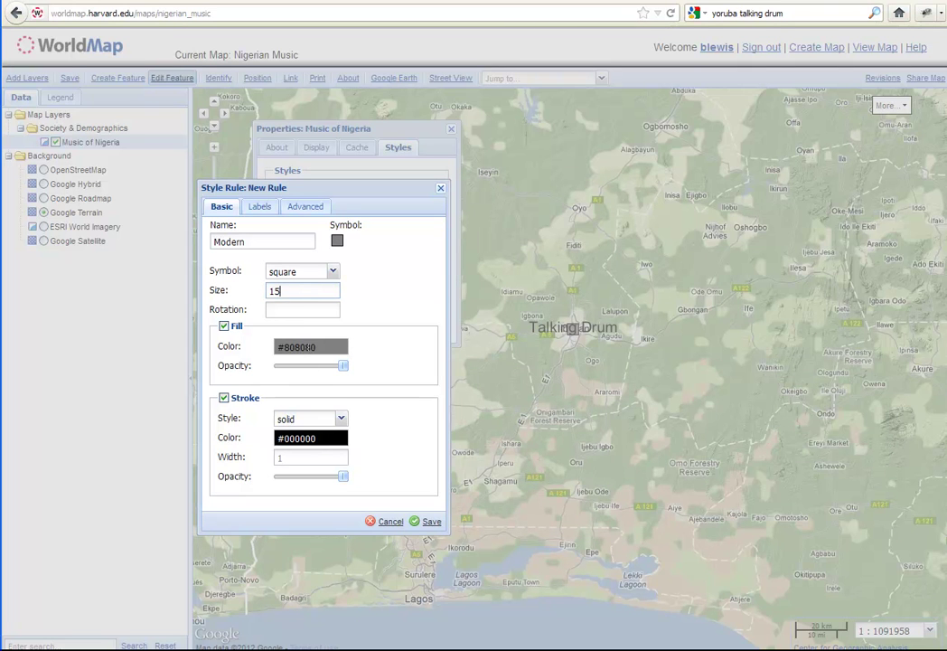
- Give the Modern square a red #EF0C0C fill and a width-3 #2D2929 outline
click(311, 347)
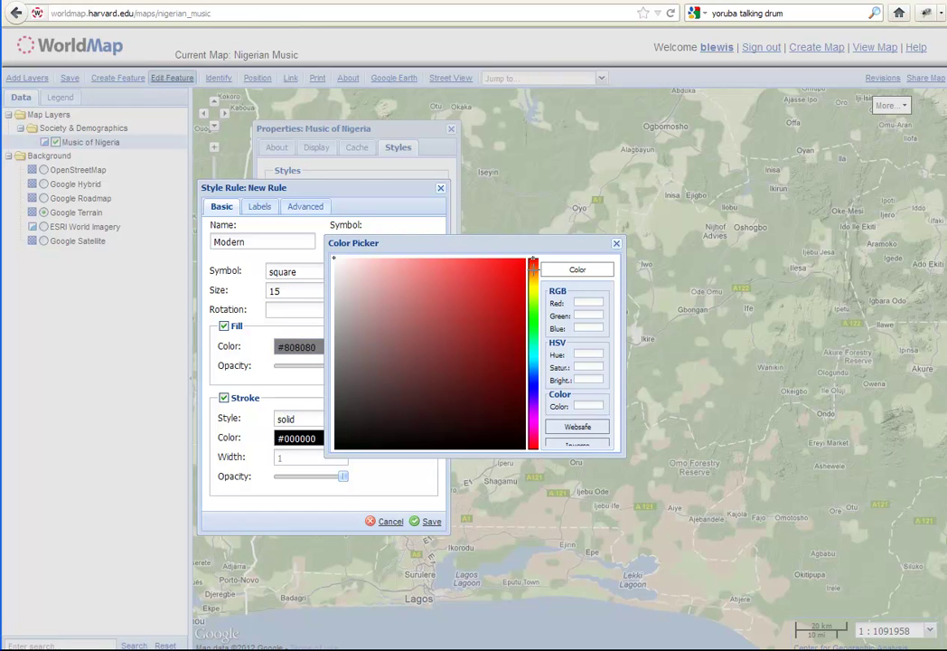
click(515, 270)
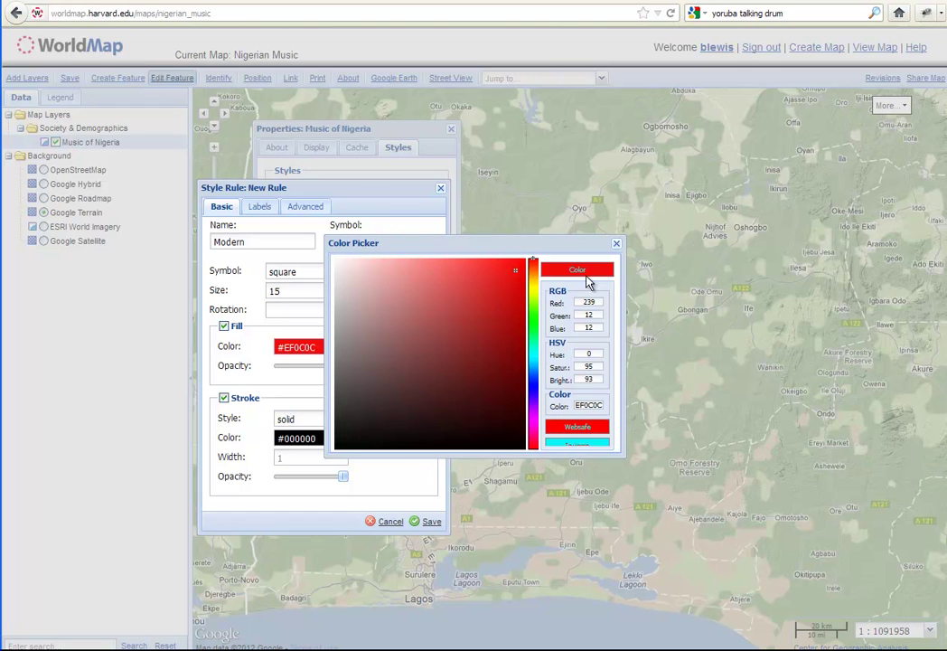
click(615, 246)
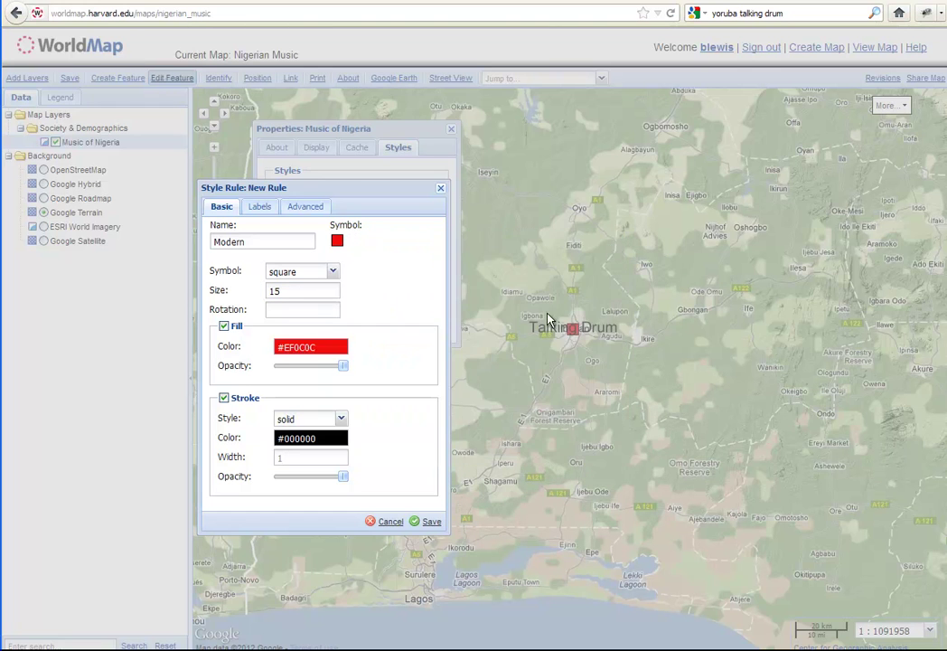
click(320, 439)
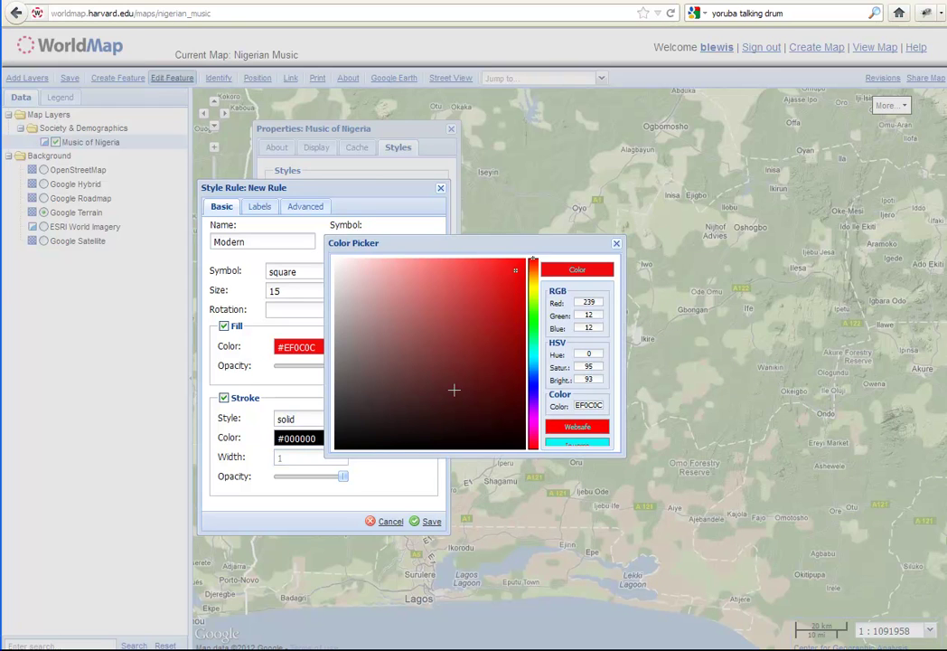
click(353, 415)
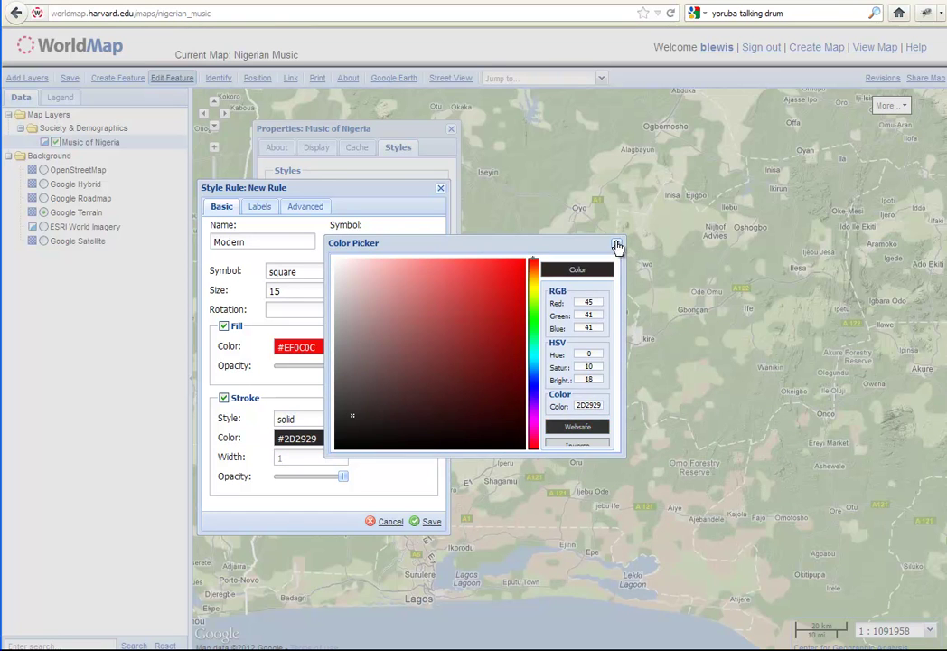
click(616, 244)
click(295, 458)
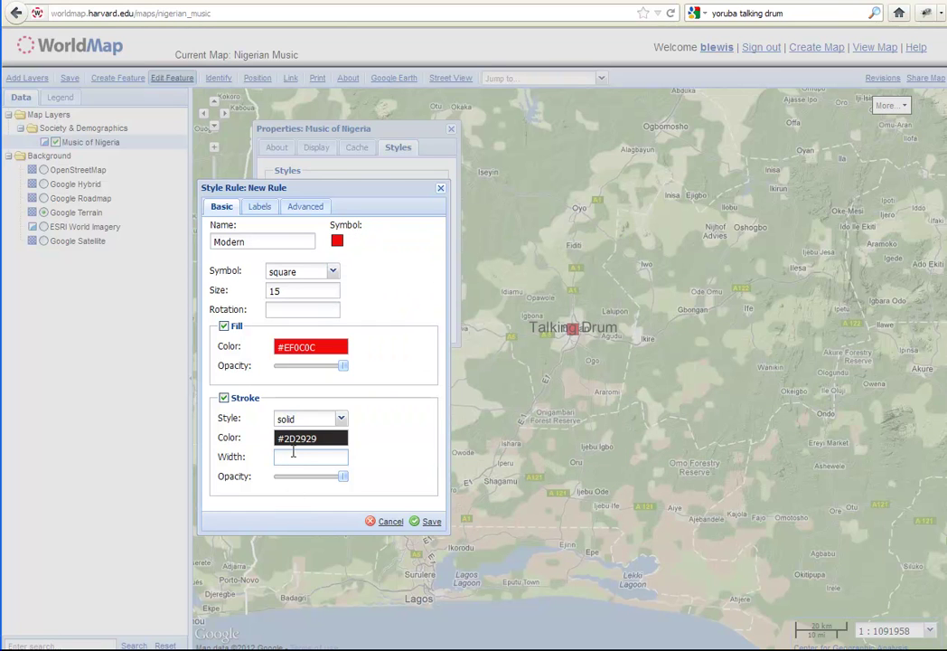
text(3)
mouse_move(399, 187)
mouse_down()
mouse_move(282, 193)
mouse_move(171, 251)
mouse_up()
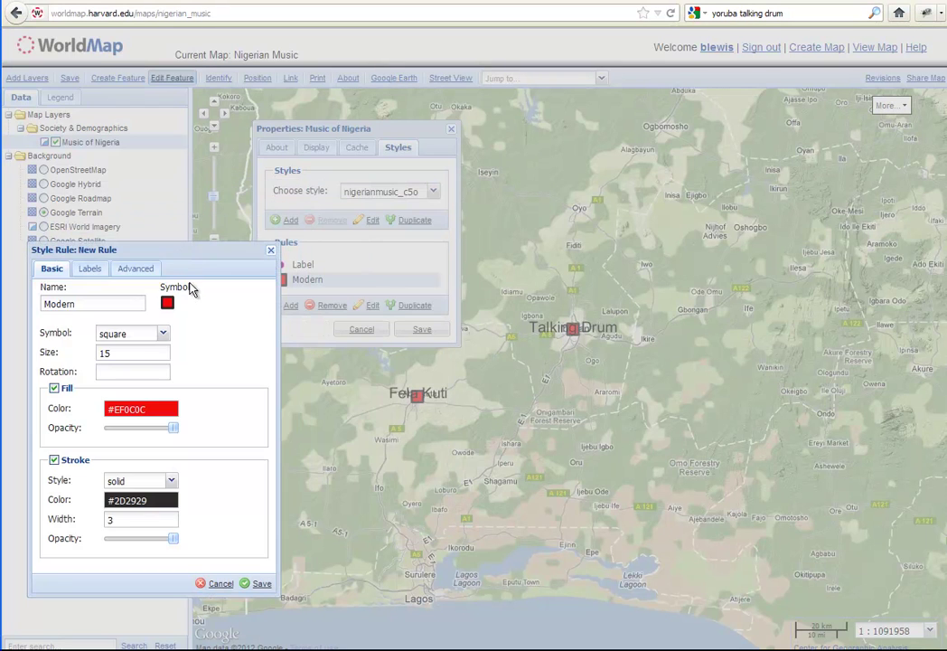
- Limit the Modern rule to String_Value_1 = modern and save it
click(133, 270)
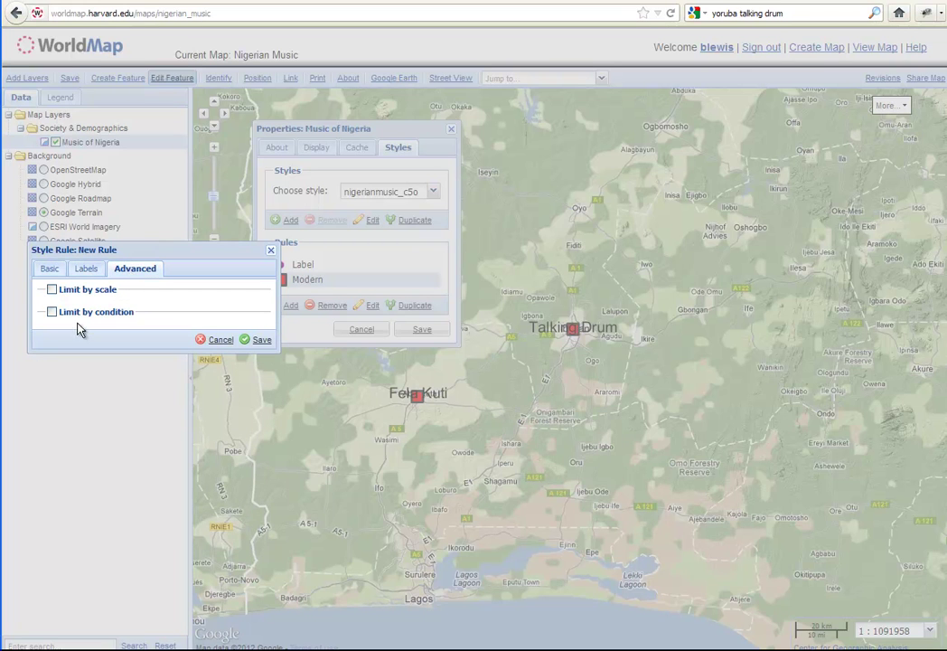
click(52, 313)
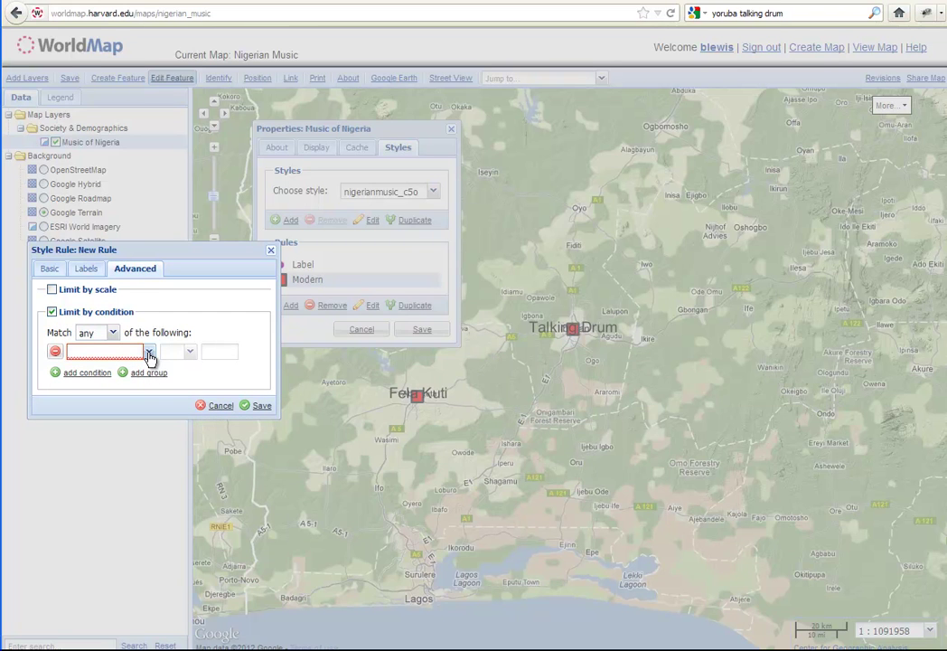
click(149, 355)
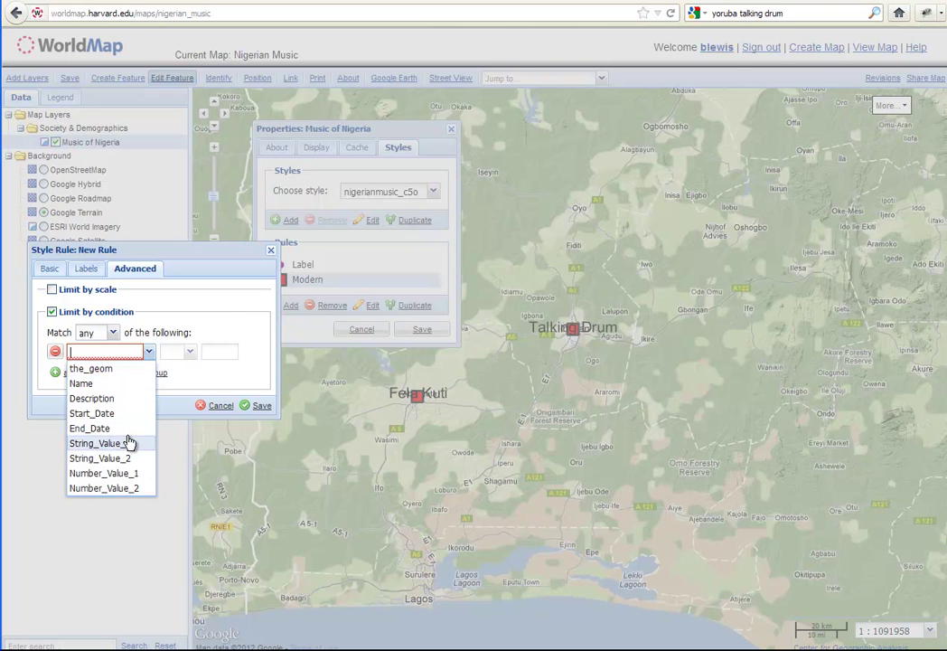
click(122, 444)
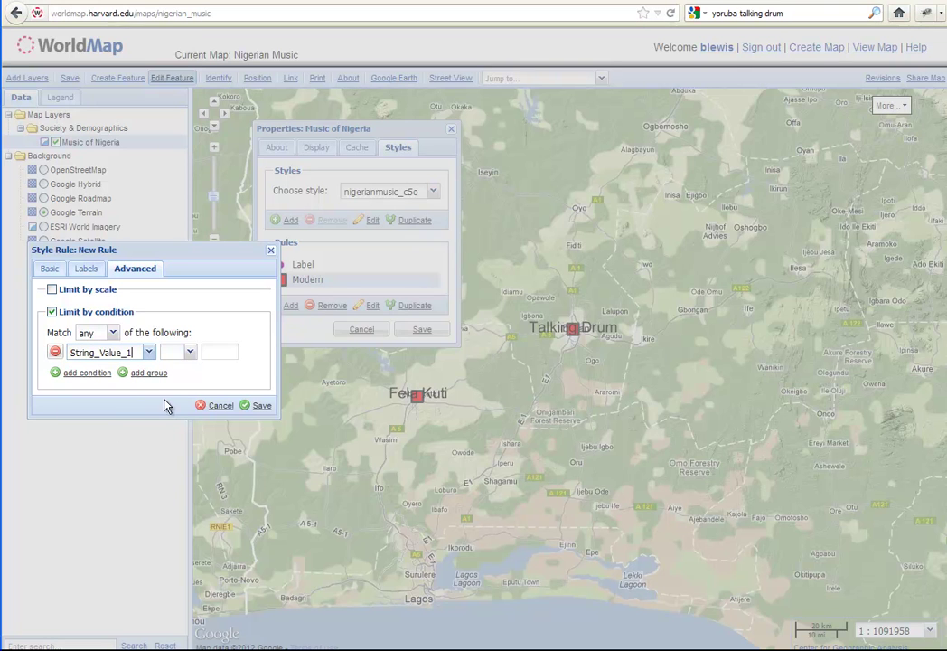
click(188, 353)
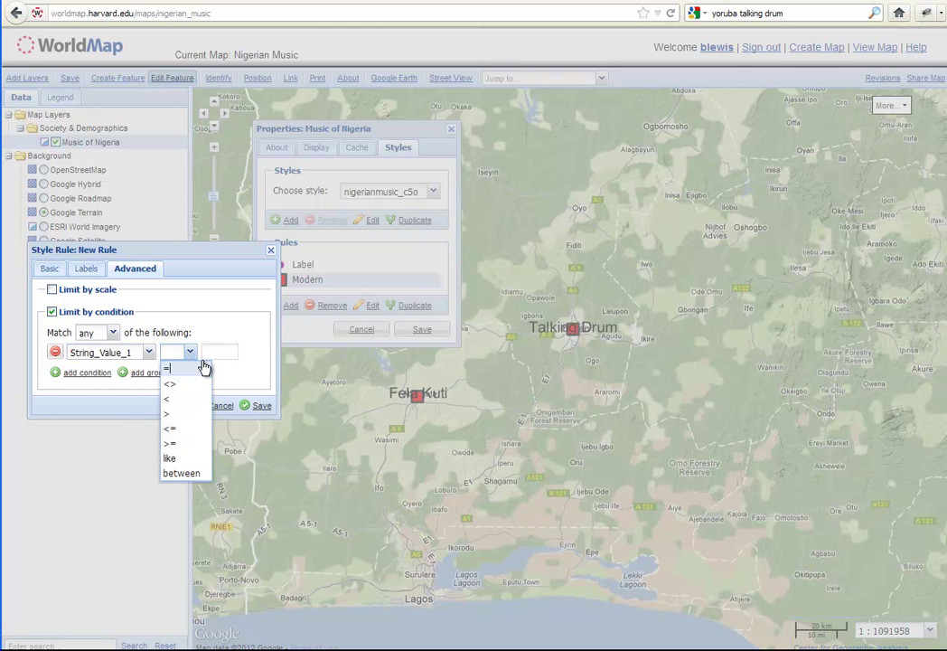
click(207, 364)
click(221, 349)
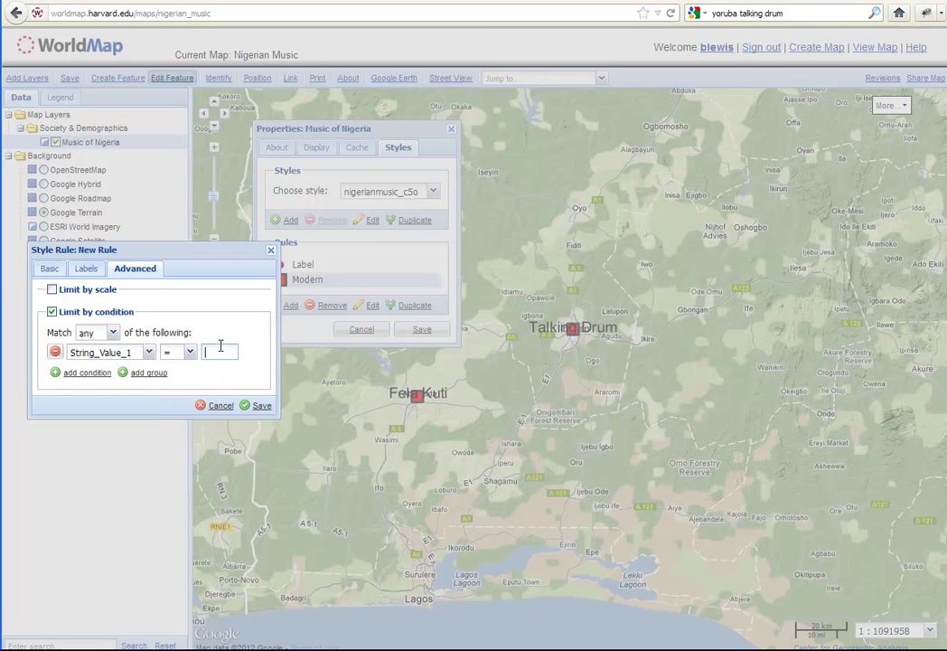
text(modern)
click(261, 405)
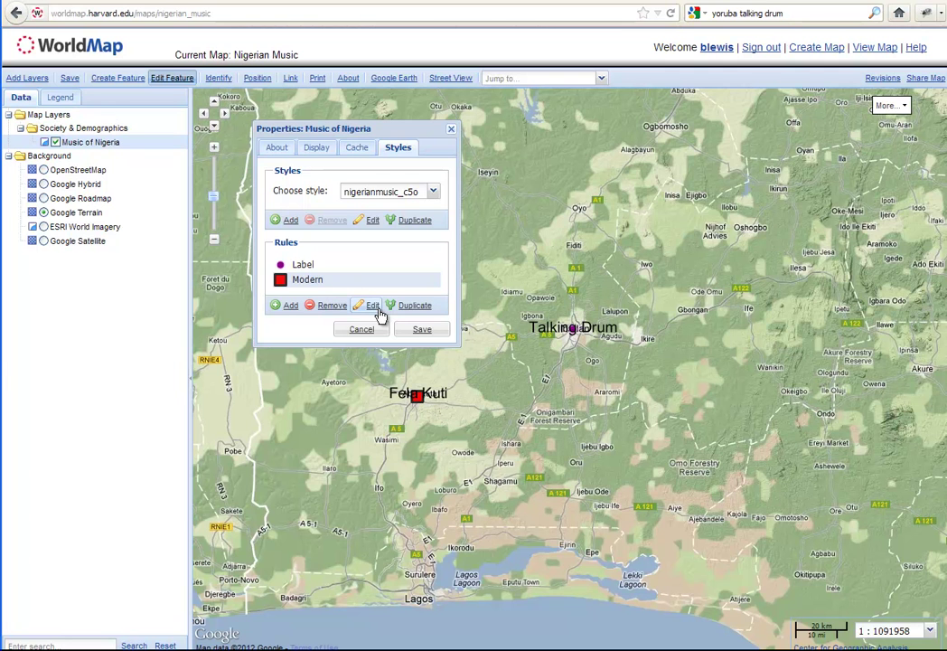
- Add a third rule named Traditional with a triangle symbol
click(290, 308)
click(307, 304)
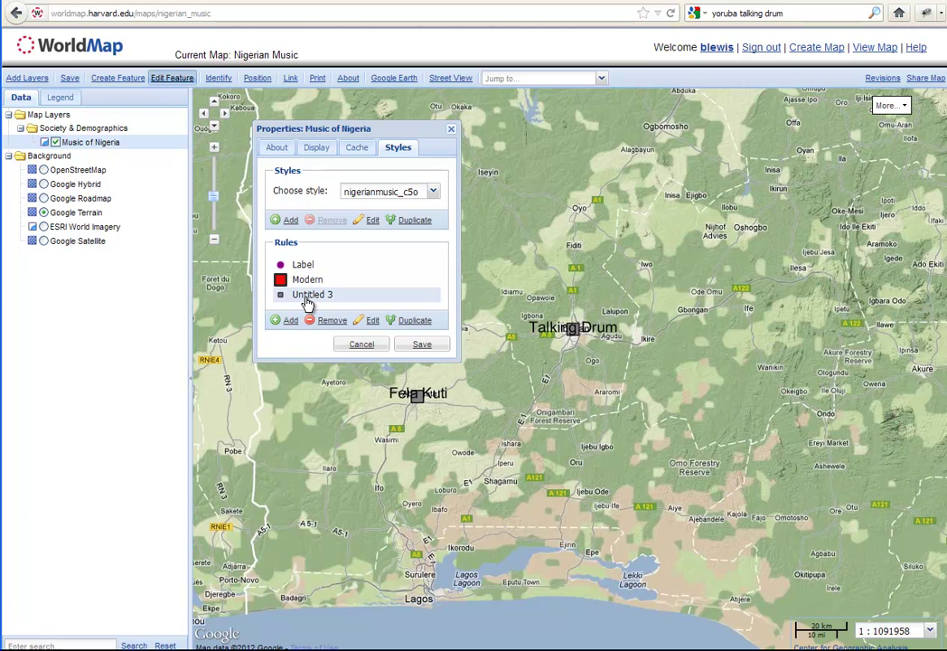
click(372, 322)
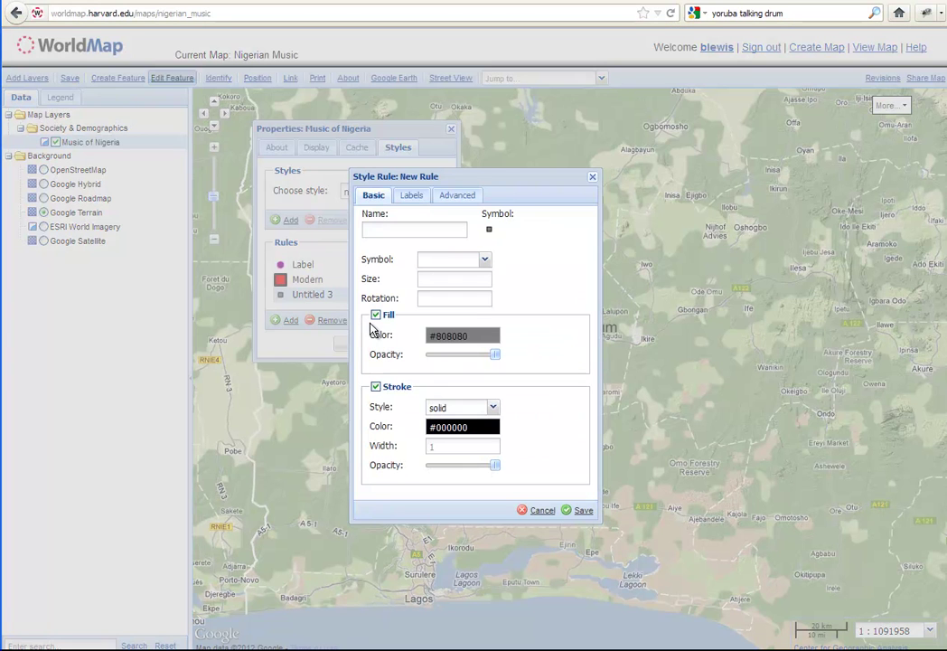
click(400, 227)
text(Traditional)
click(484, 259)
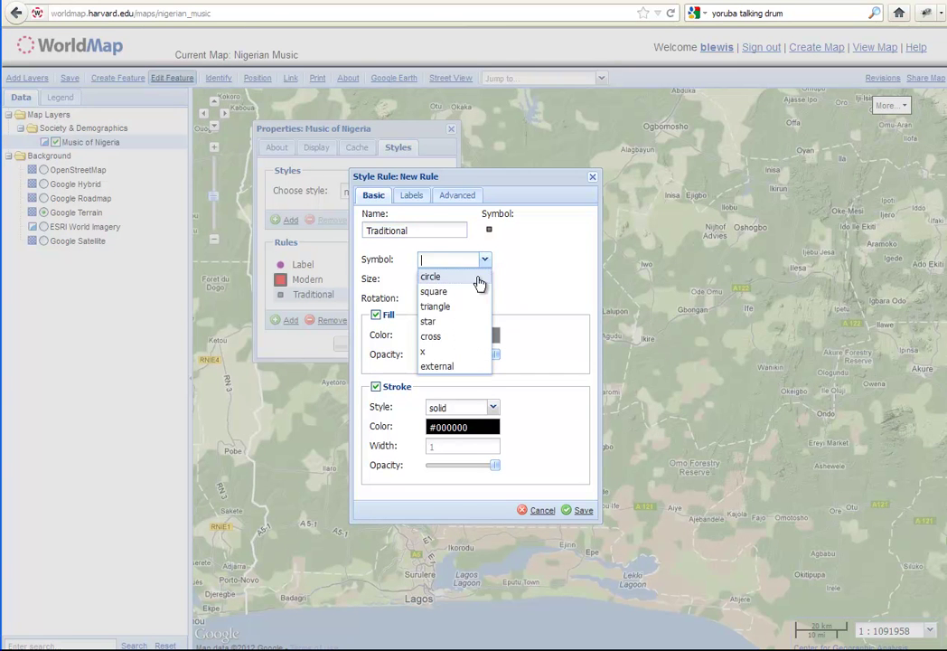
click(467, 306)
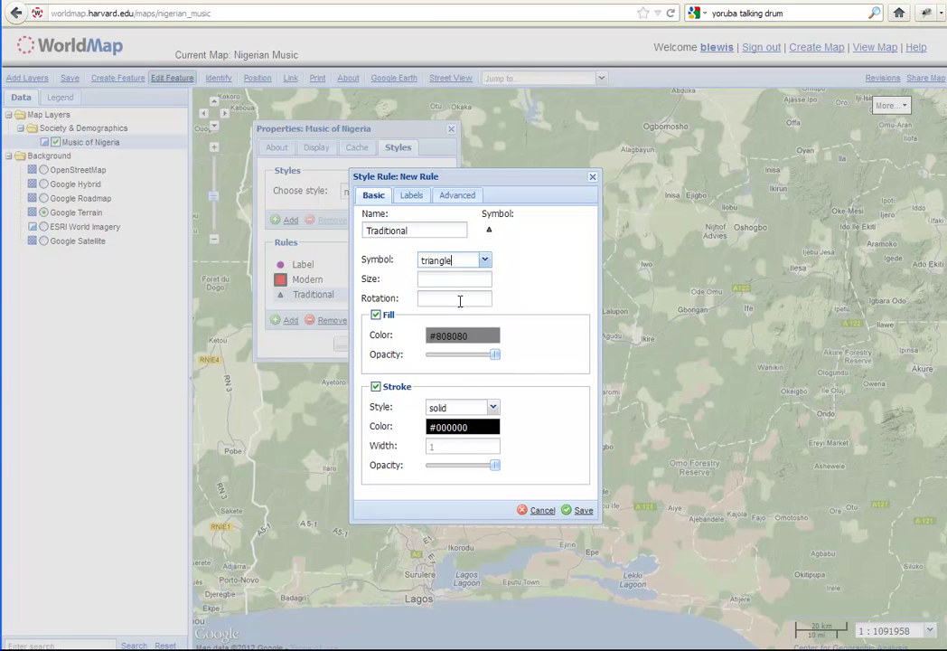
- Fill the Traditional triangle green #2ABB44 and set its size to 15
click(462, 335)
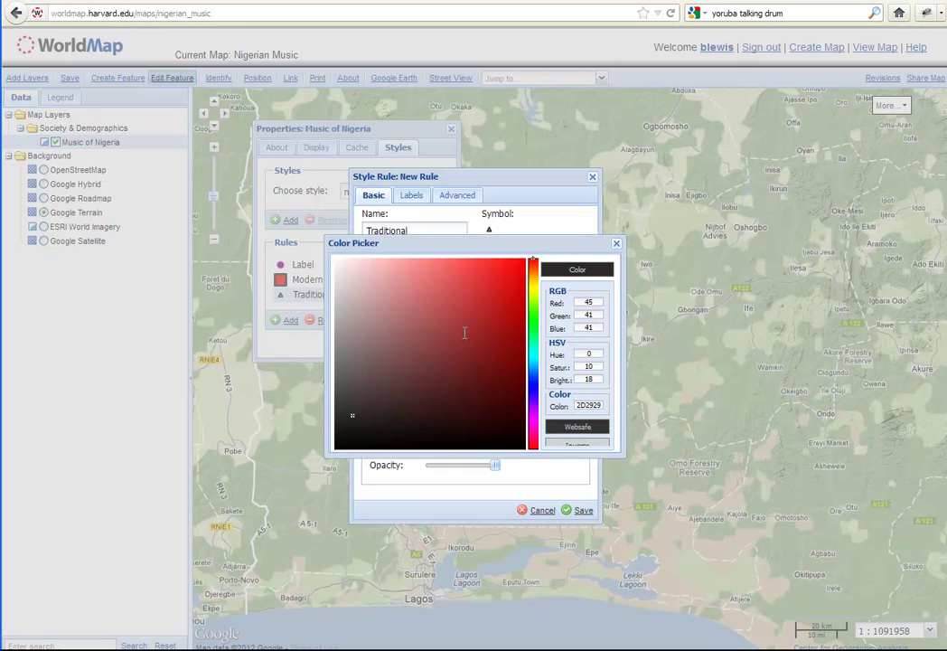
click(533, 327)
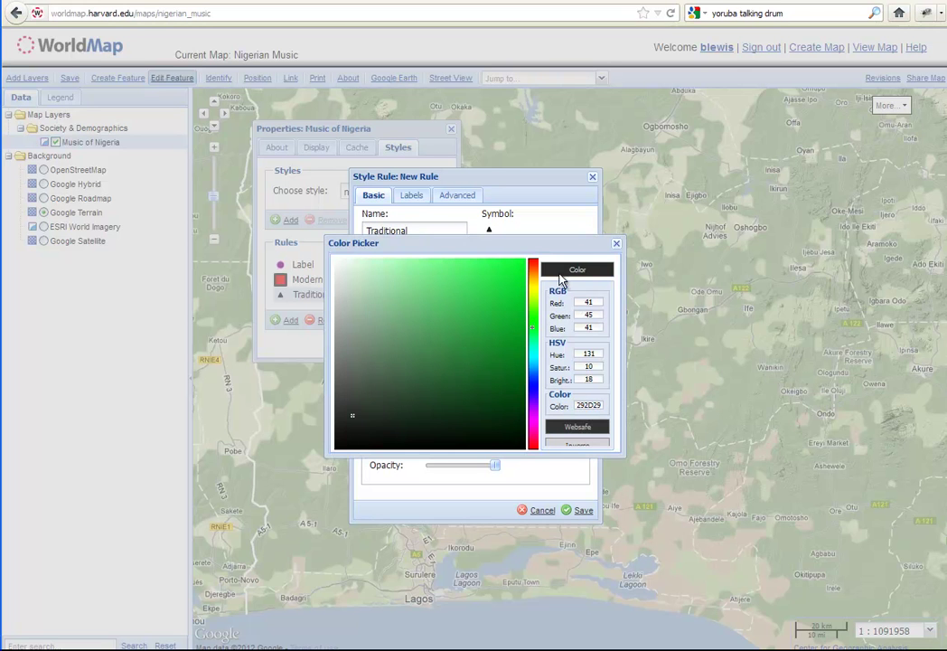
click(482, 310)
click(616, 244)
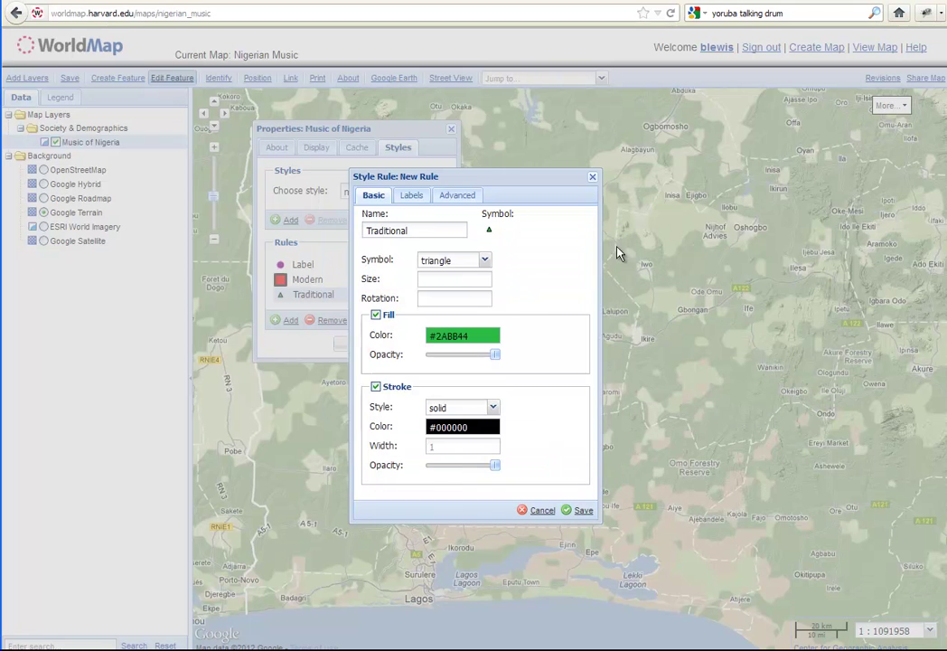
drag(487, 176, 228, 142)
click(187, 249)
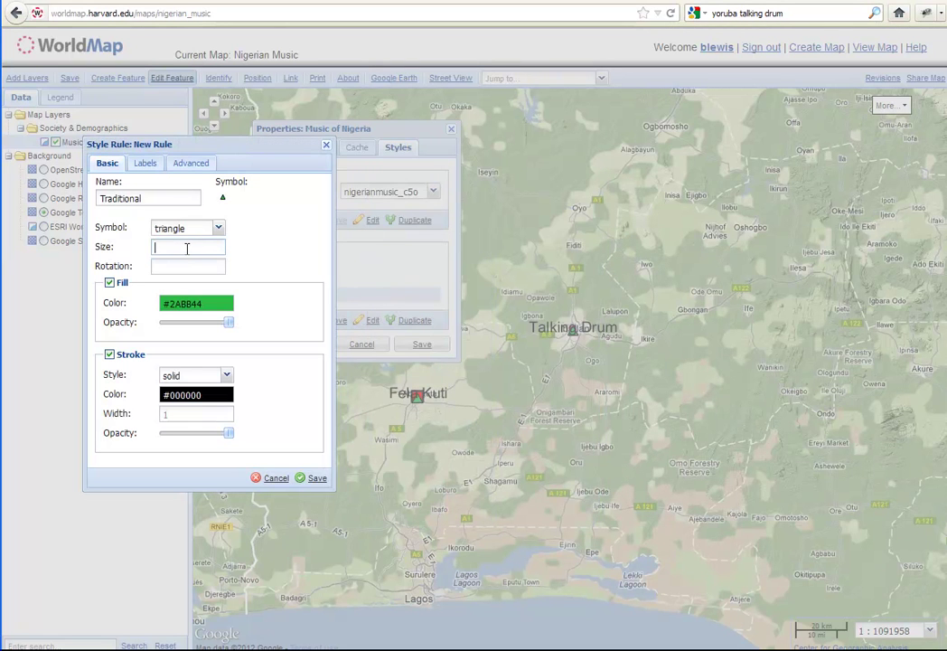
text(15)
click(197, 264)
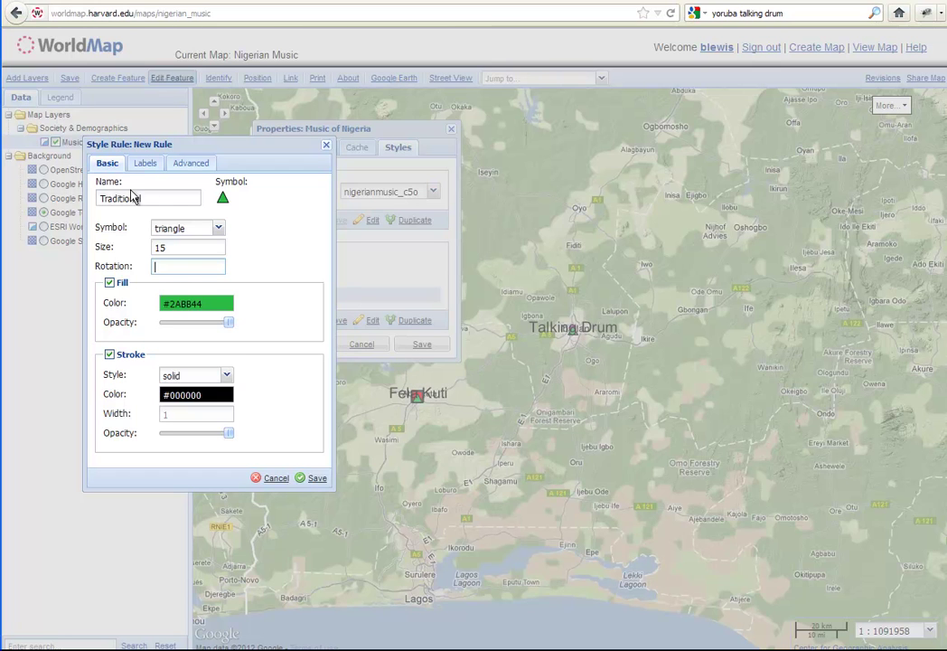
- Limit the Traditional rule to String_Value_1 = traditional and save it
click(188, 168)
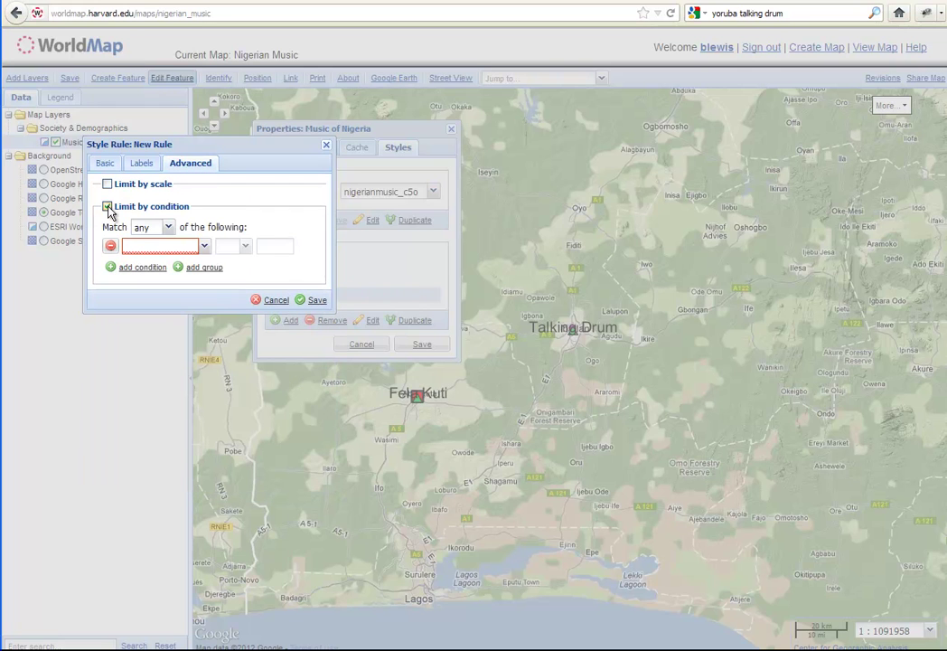
click(205, 249)
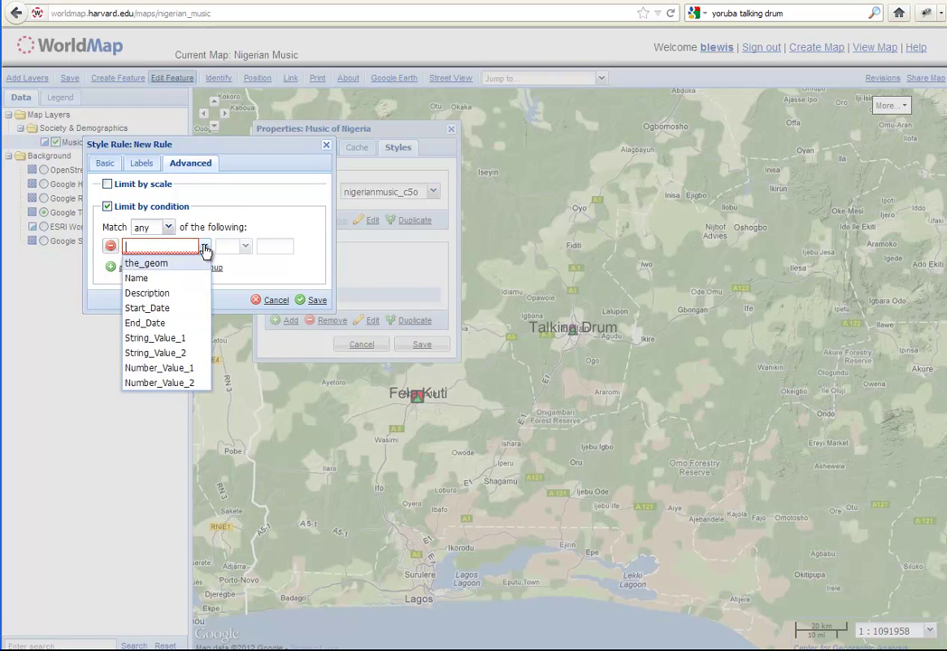
click(185, 338)
click(245, 248)
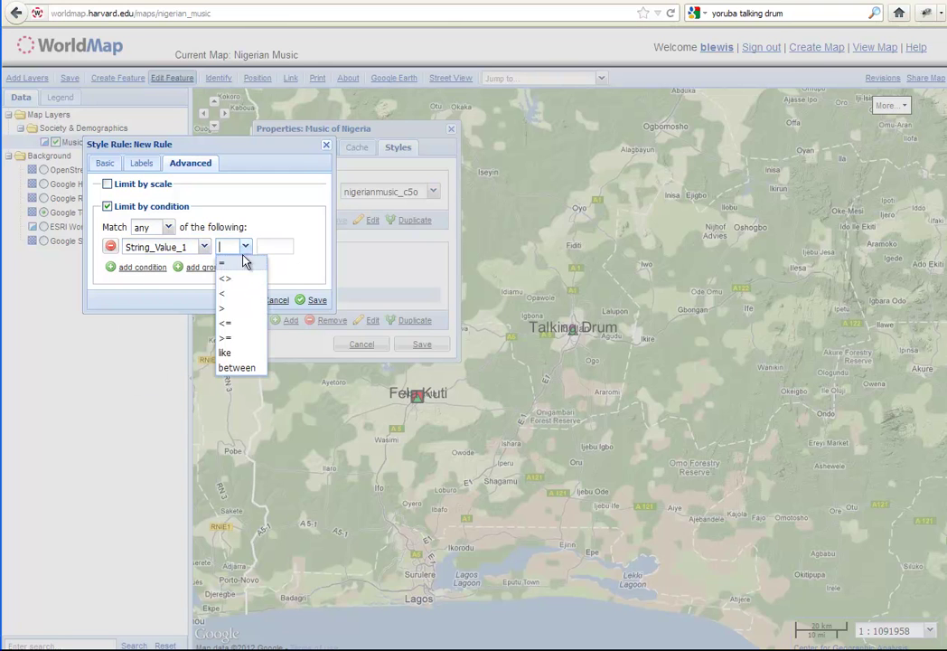
click(247, 263)
click(264, 246)
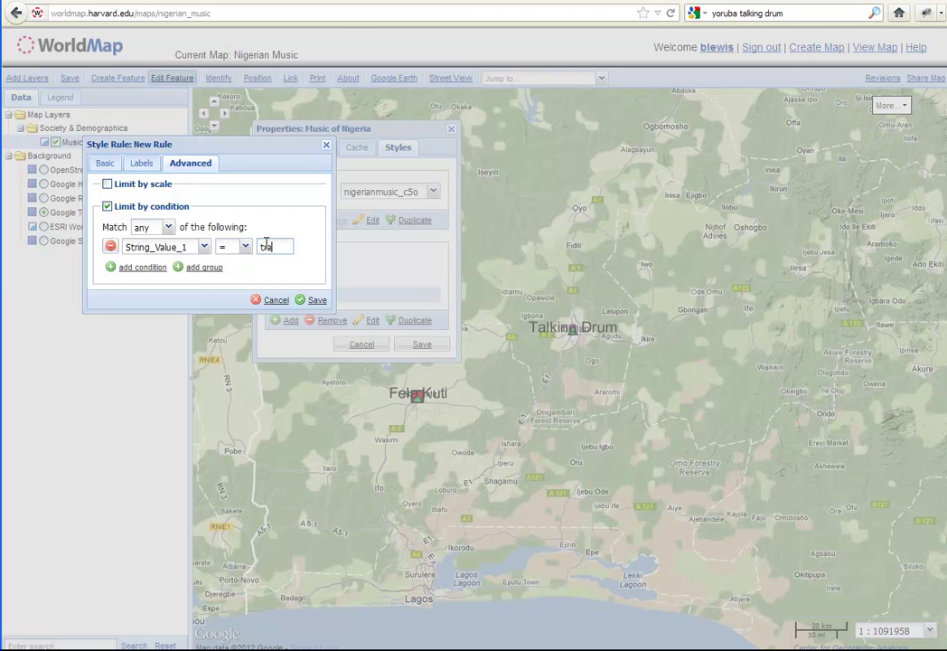
text(traditional)
click(316, 300)
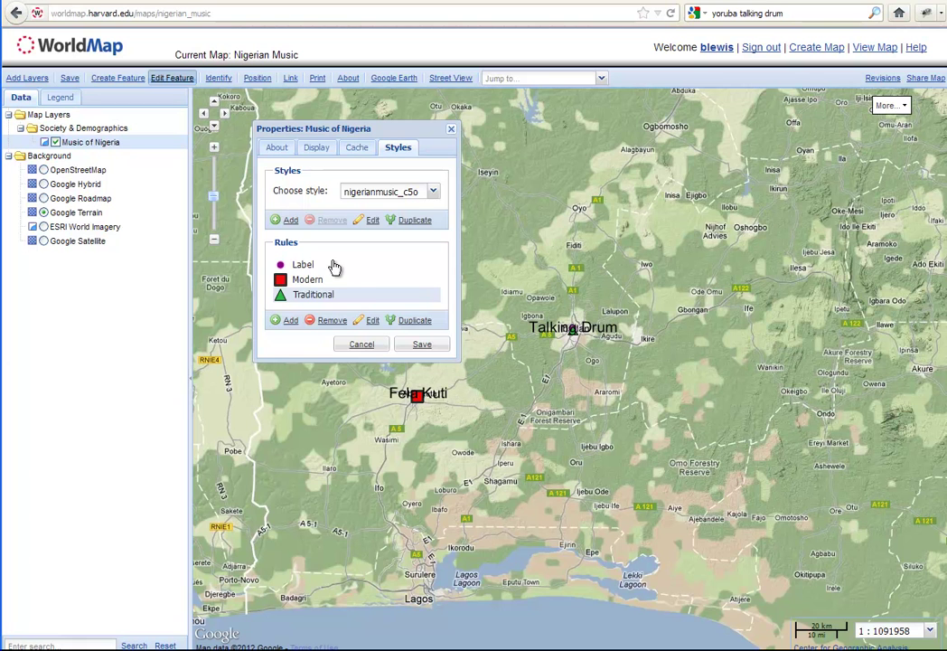
- Remove the Label rule's fill and stroke so it shows only text, and apply the styles
click(421, 345)
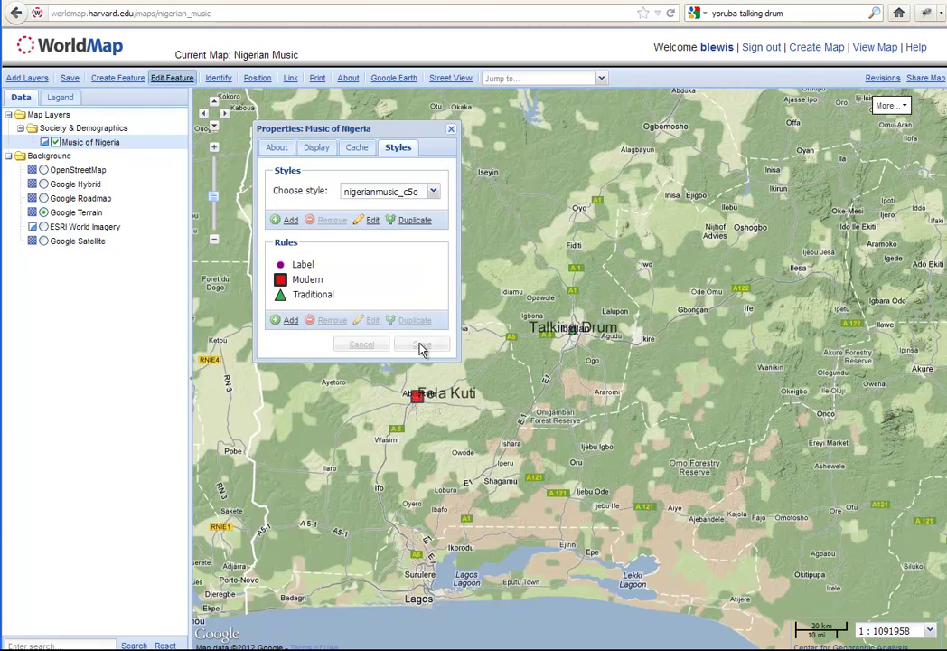
click(303, 266)
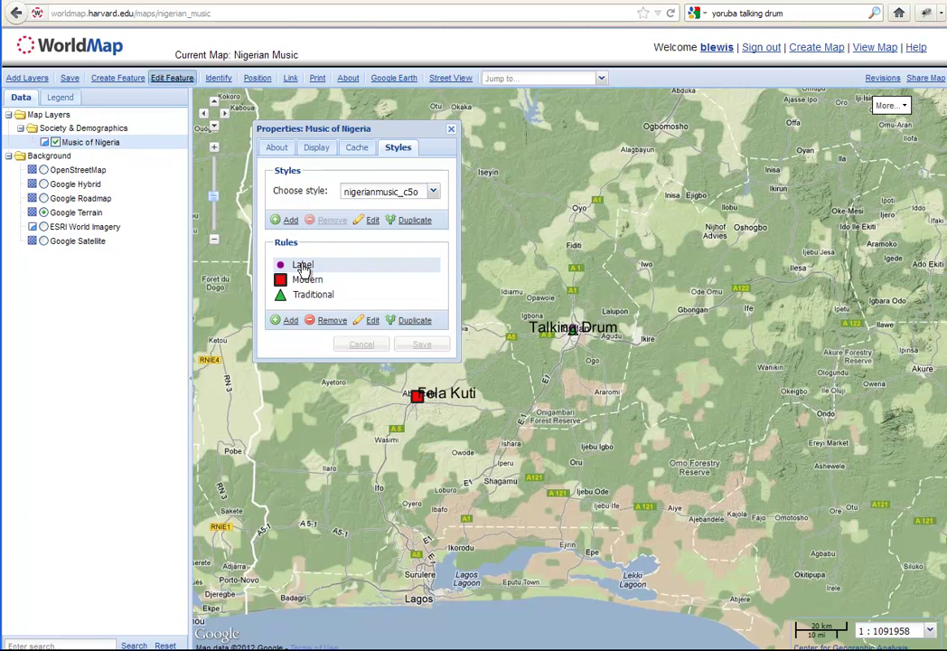
click(372, 319)
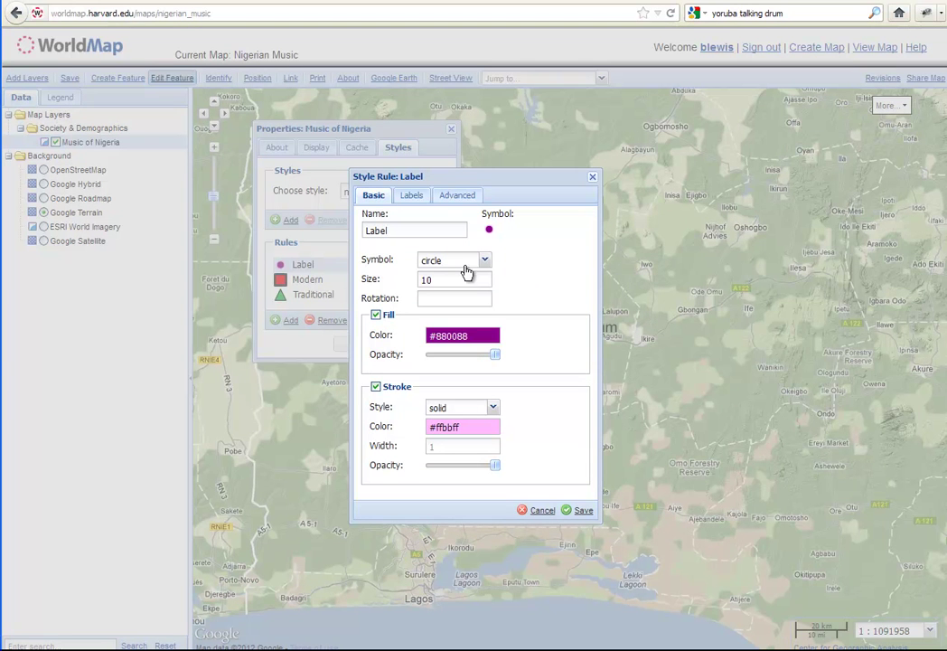
click(376, 315)
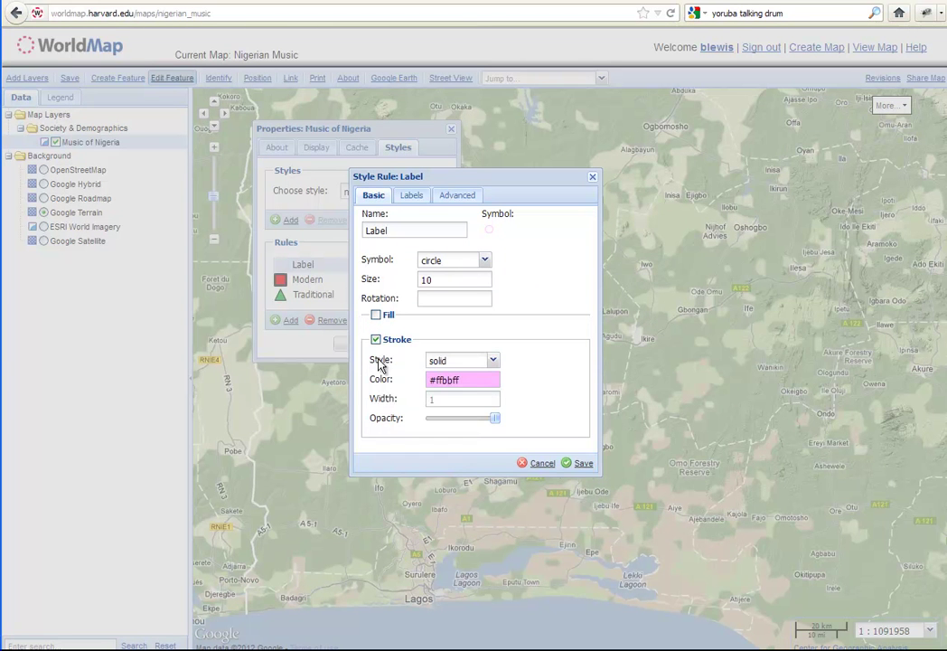
click(375, 339)
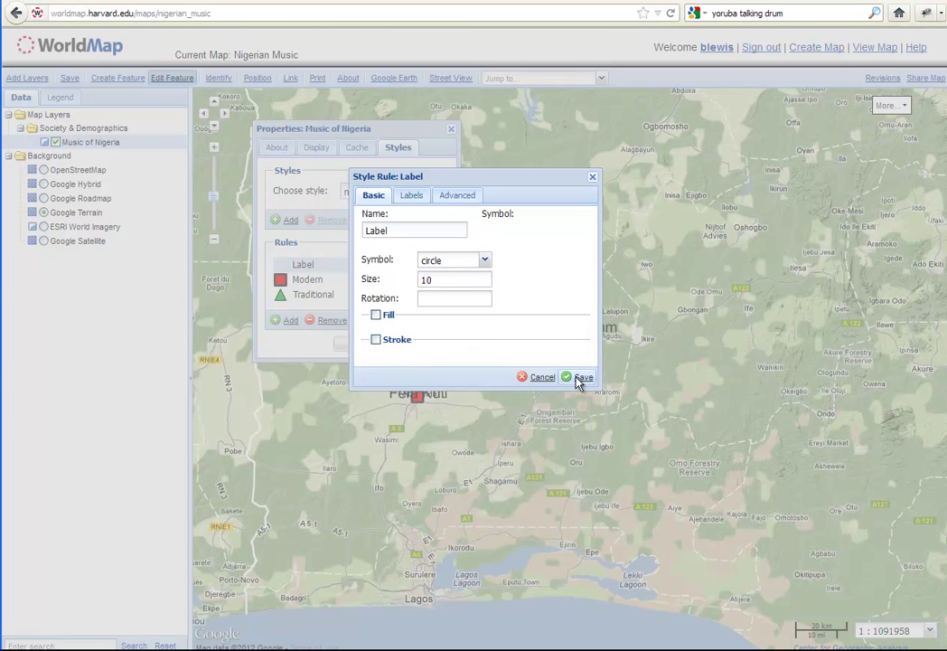
click(580, 378)
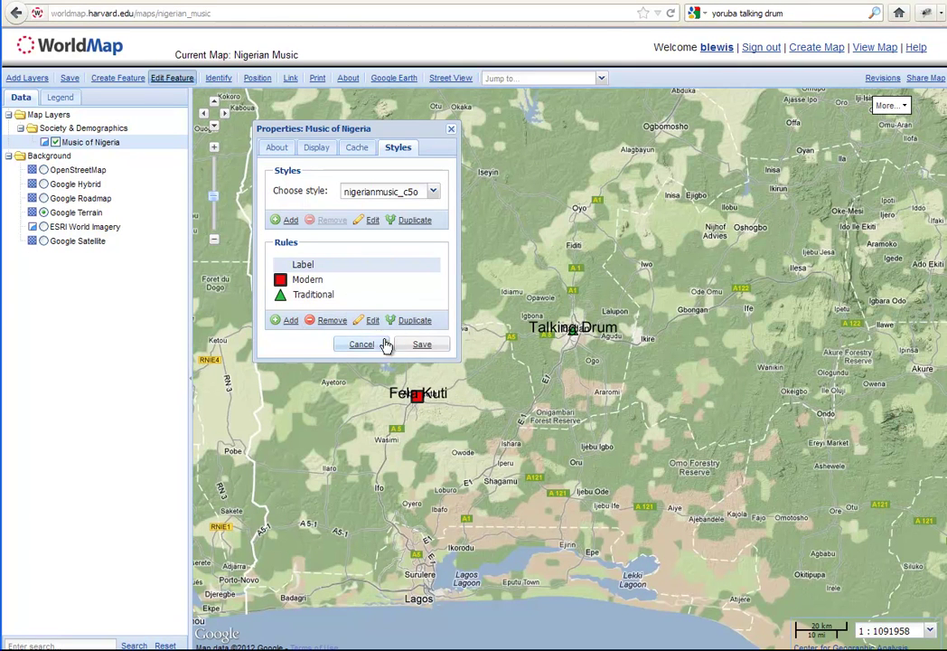
click(417, 345)
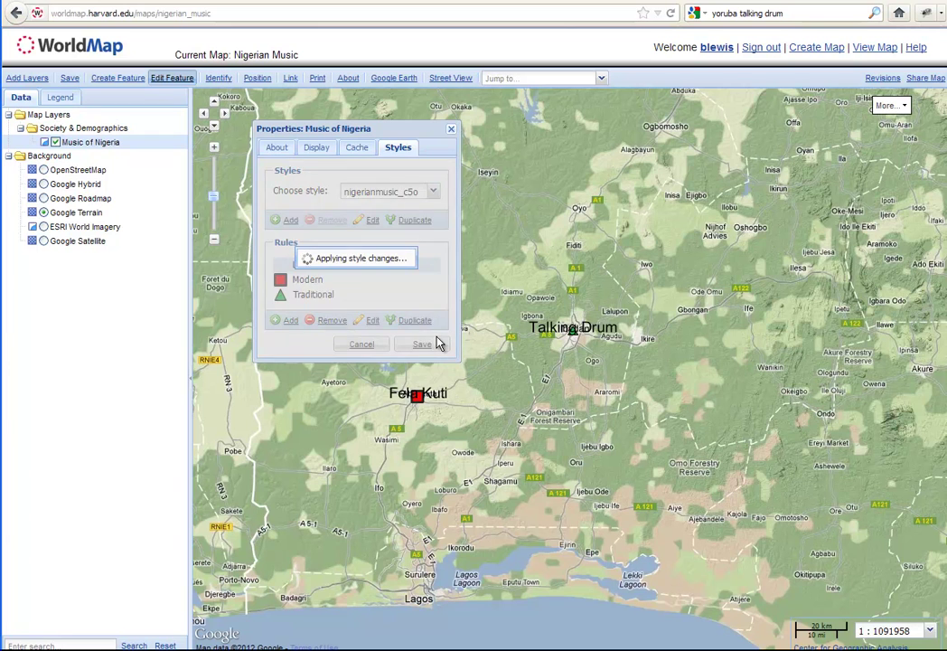
- Close the properties and play the Fela Kuti point's concert video in its details popup
click(451, 129)
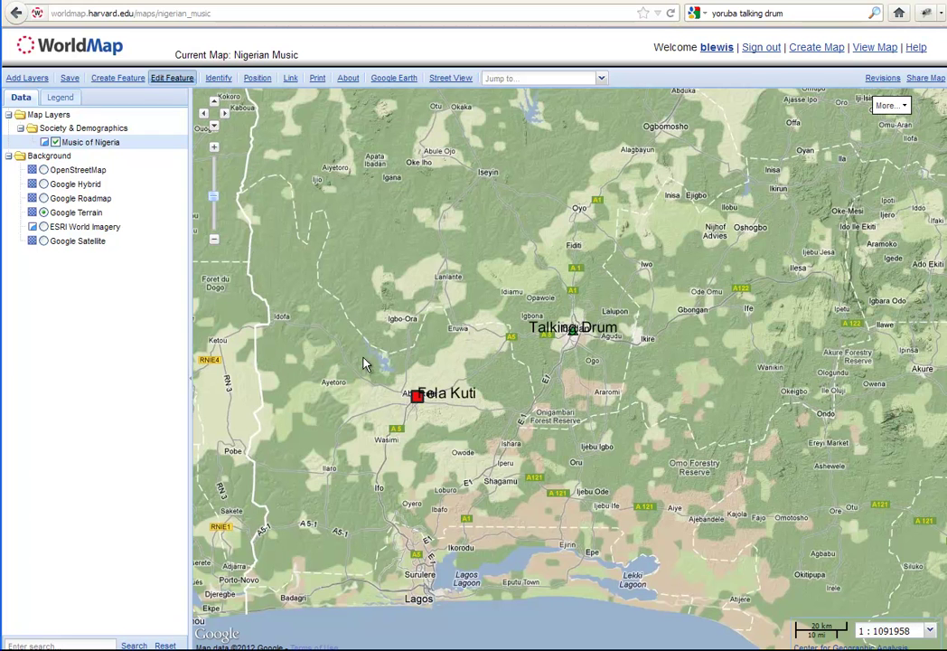
click(222, 80)
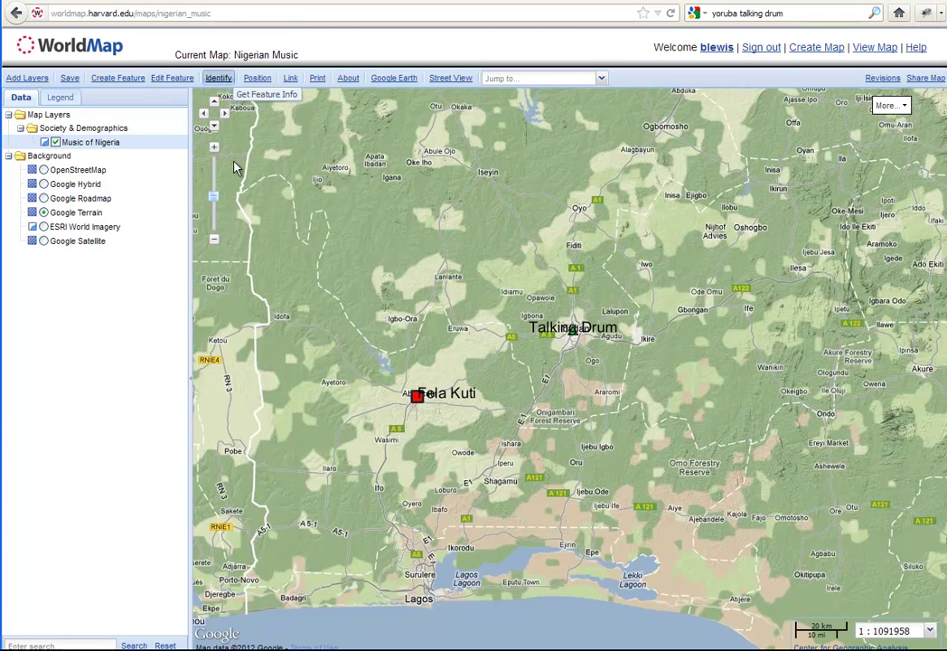
click(419, 400)
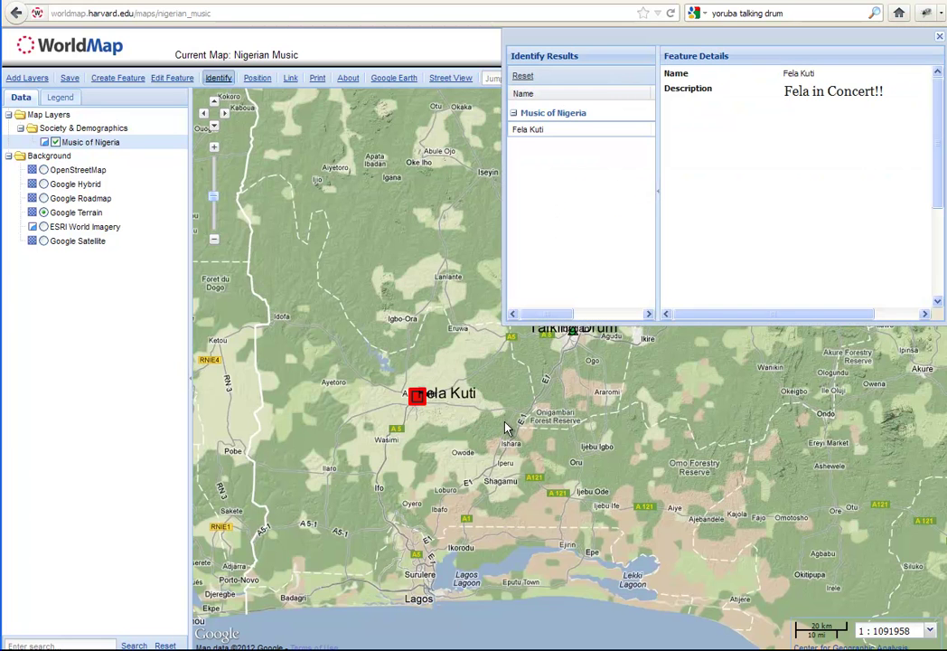
drag(611, 42, 479, 65)
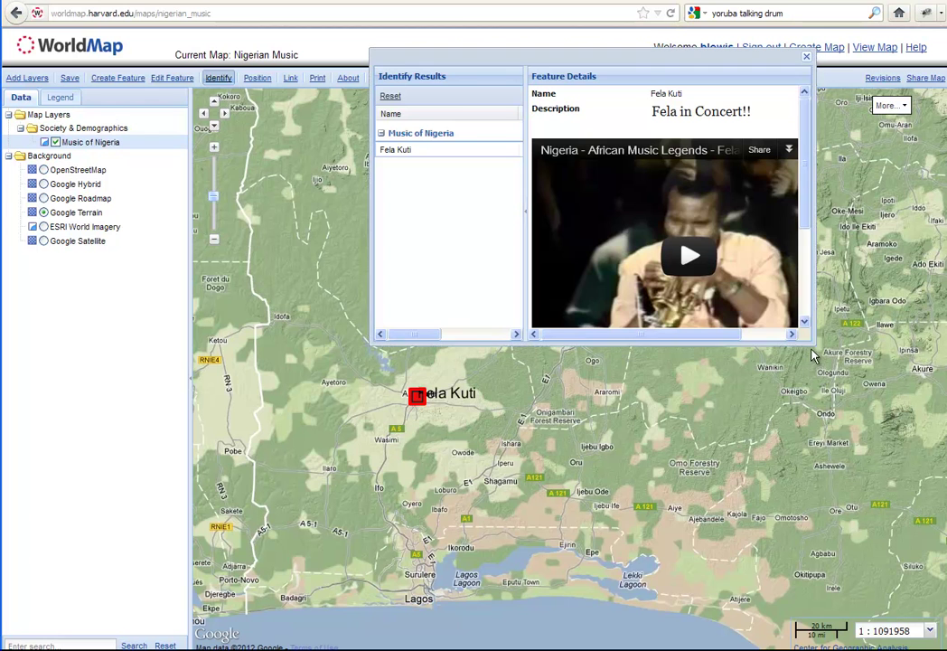
drag(812, 343, 860, 439)
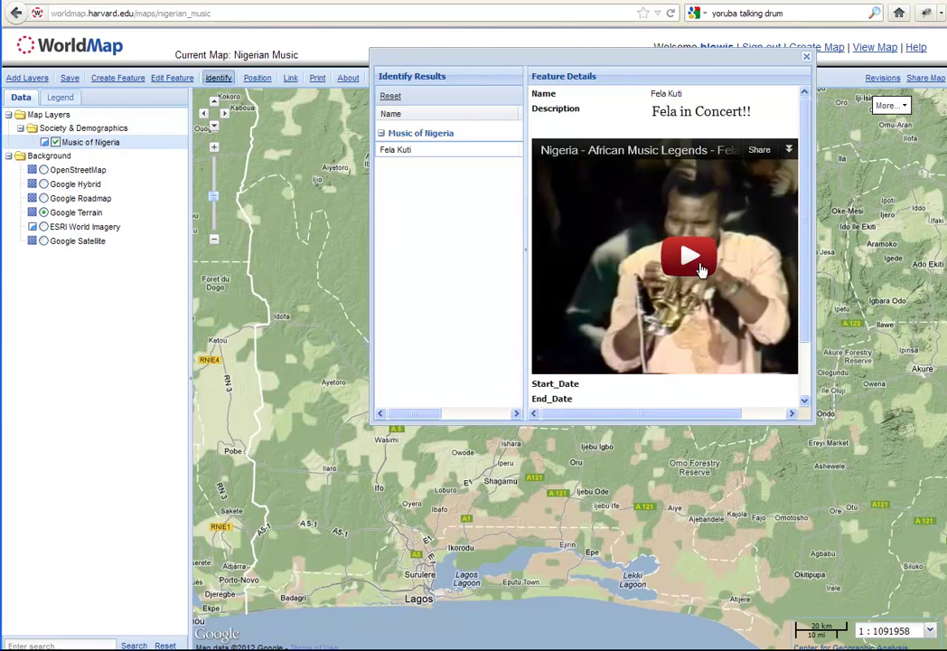
click(687, 255)
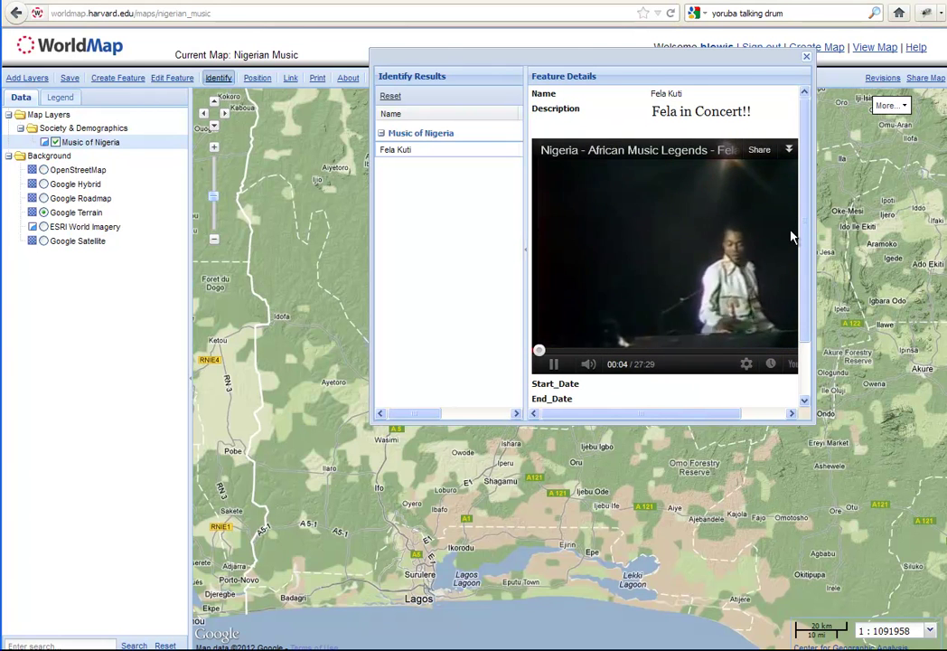
click(807, 59)
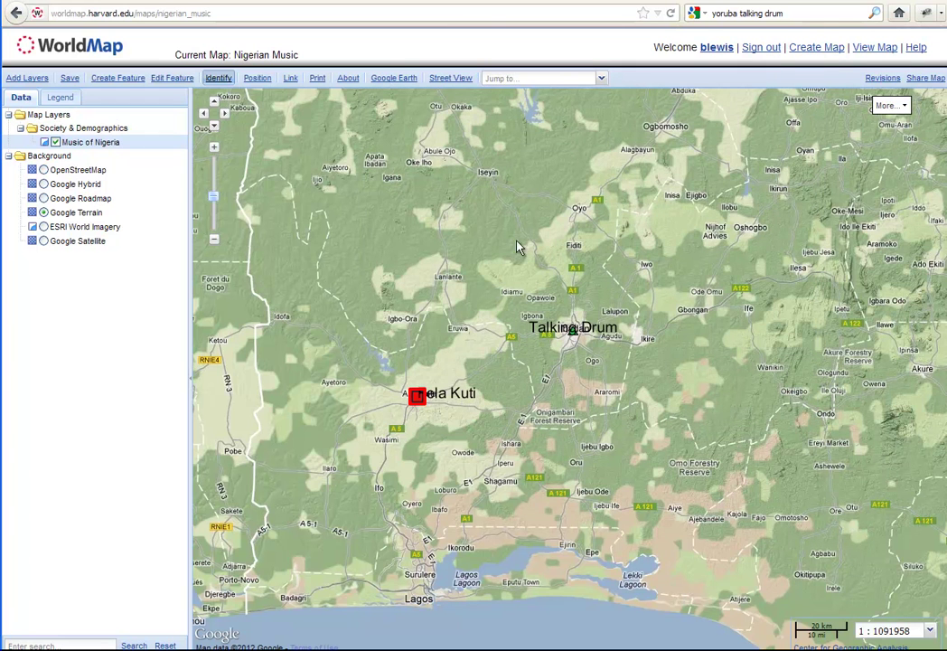
click(420, 395)
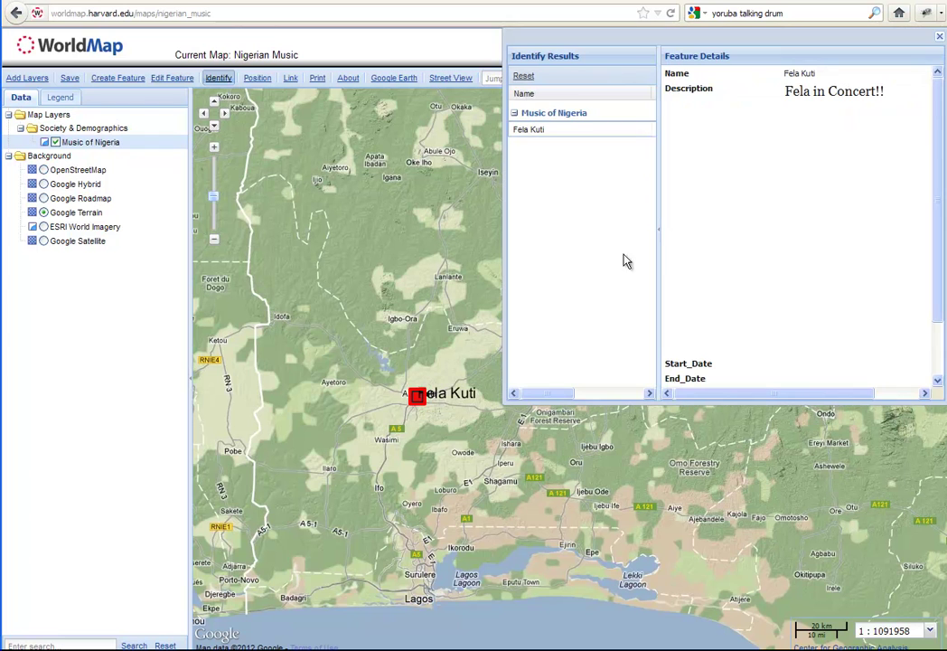
click(940, 36)
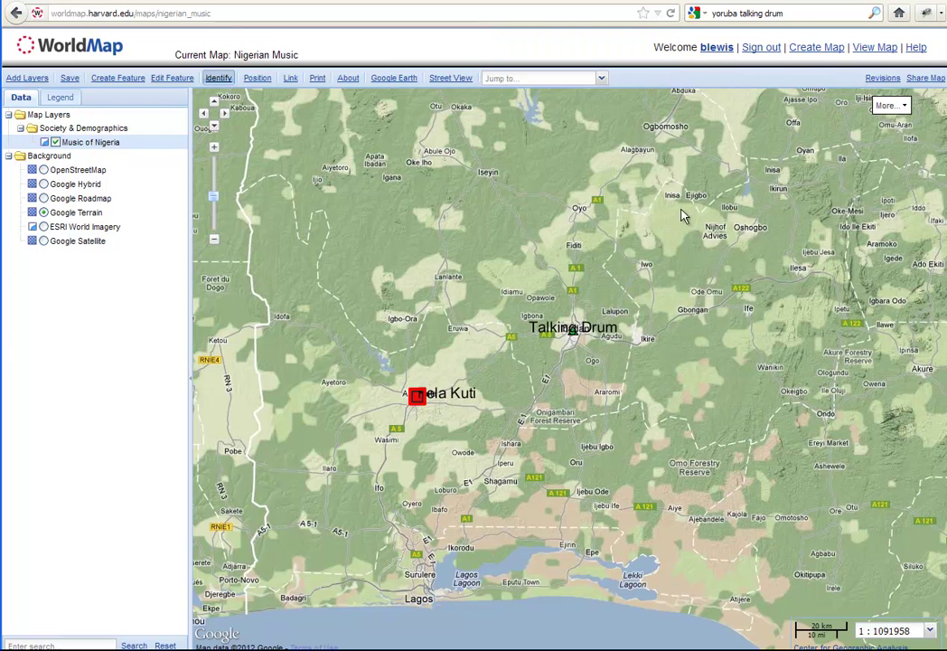
- View the Talking Drum point's details, then close them
click(571, 333)
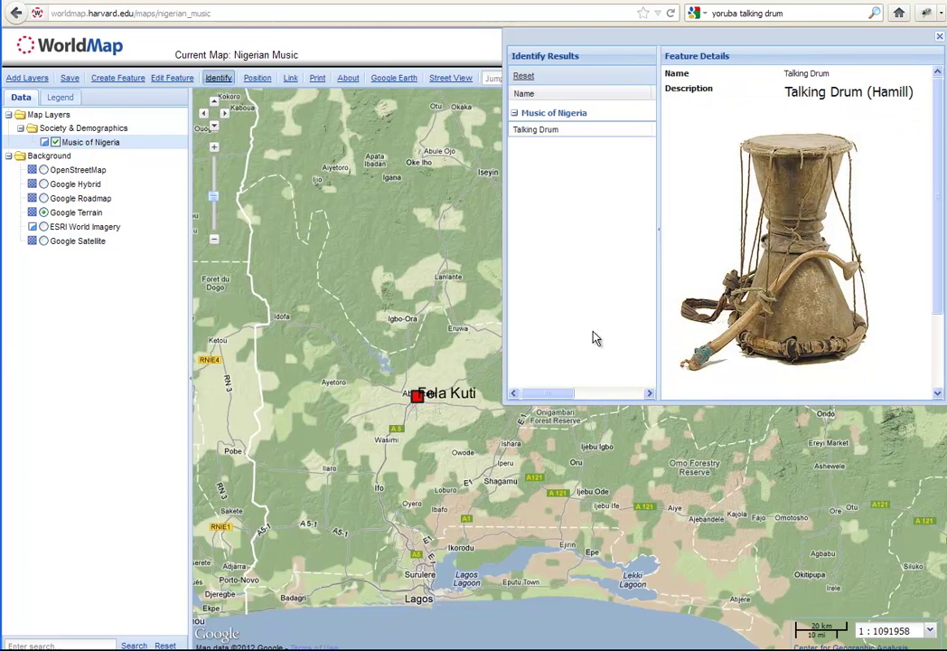
drag(716, 42, 660, 141)
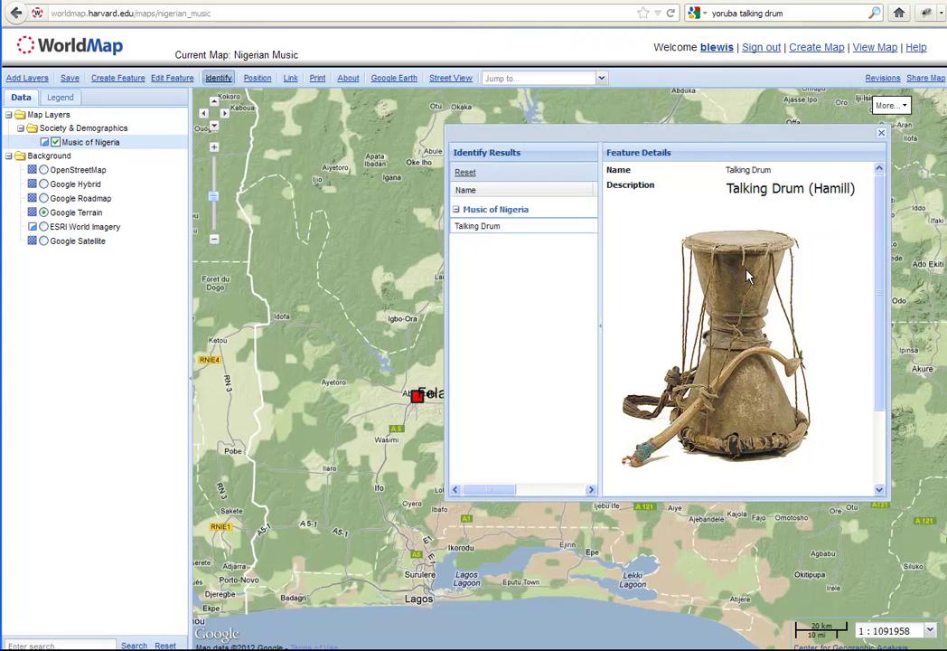
click(881, 133)
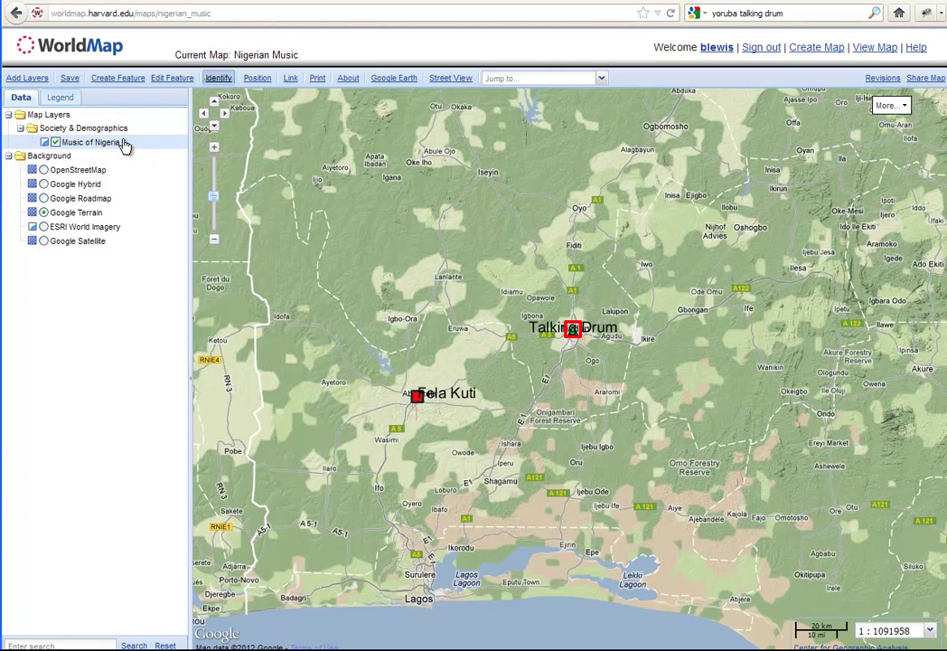
click(63, 96)
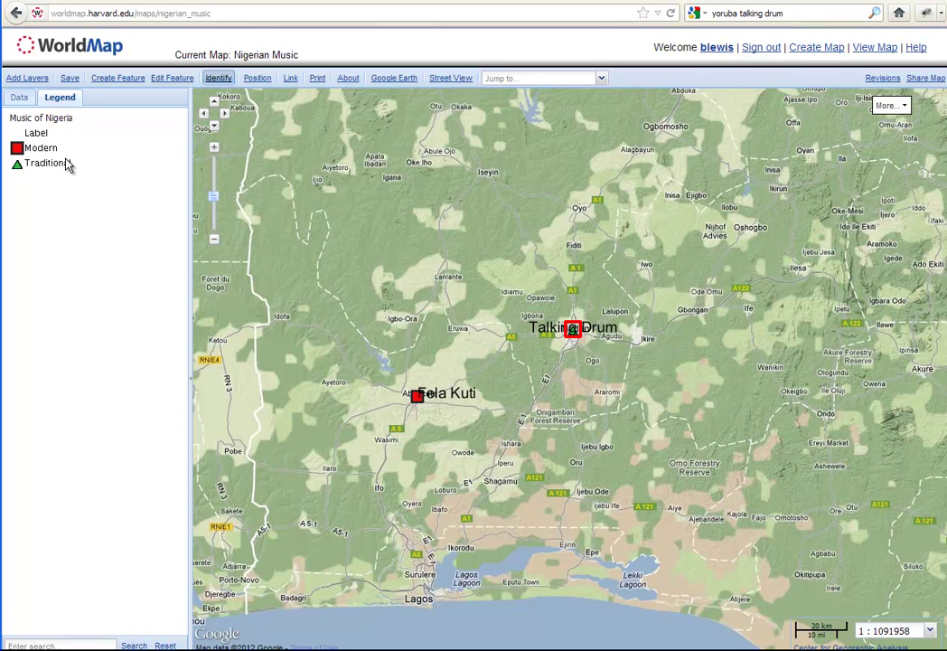
click(22, 98)
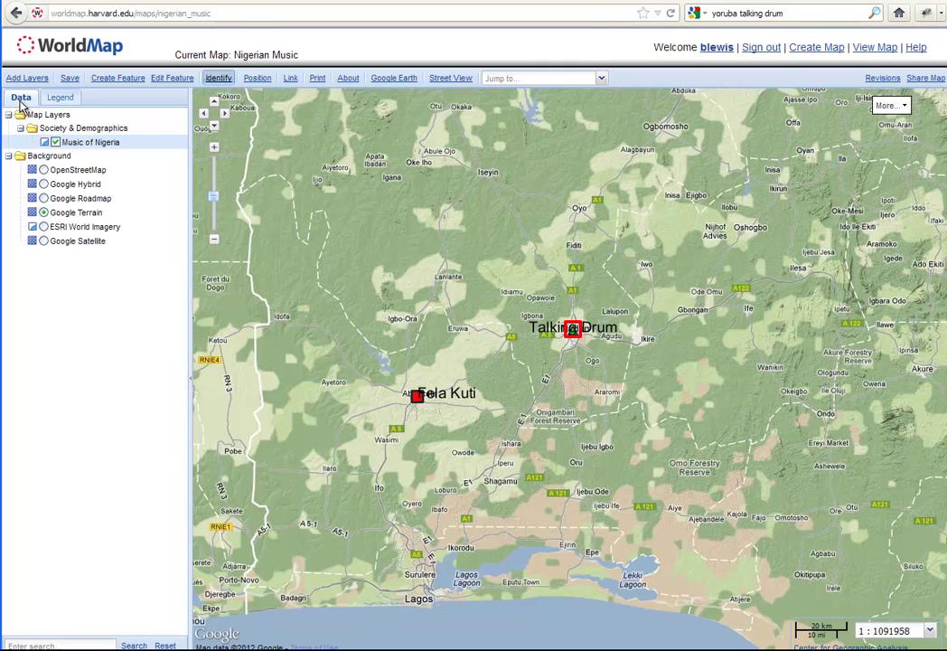
- Drag the Talking Drum point north-east onto Ibadan and save its new position
click(166, 79)
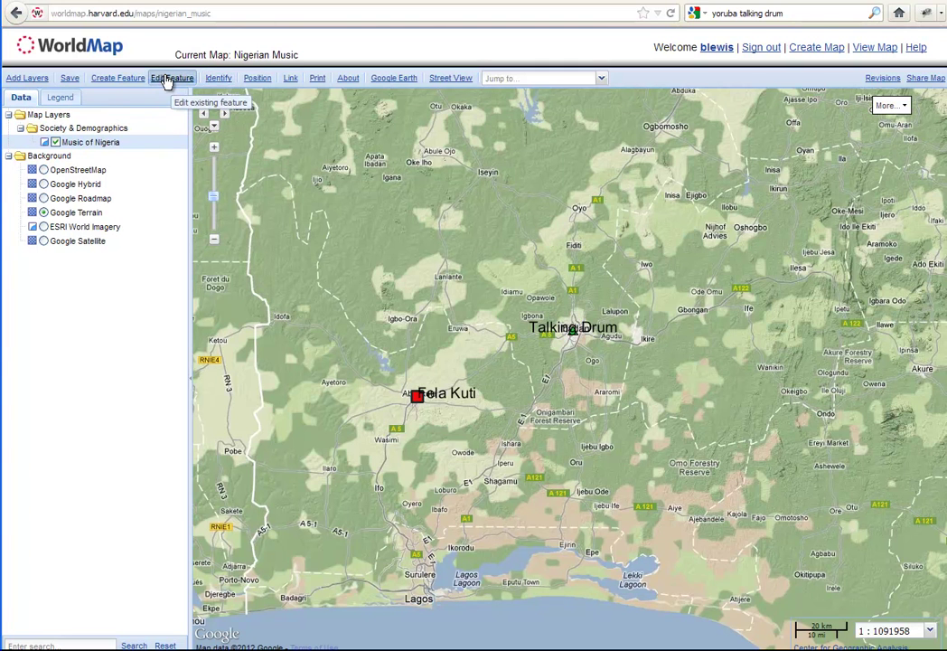
click(573, 331)
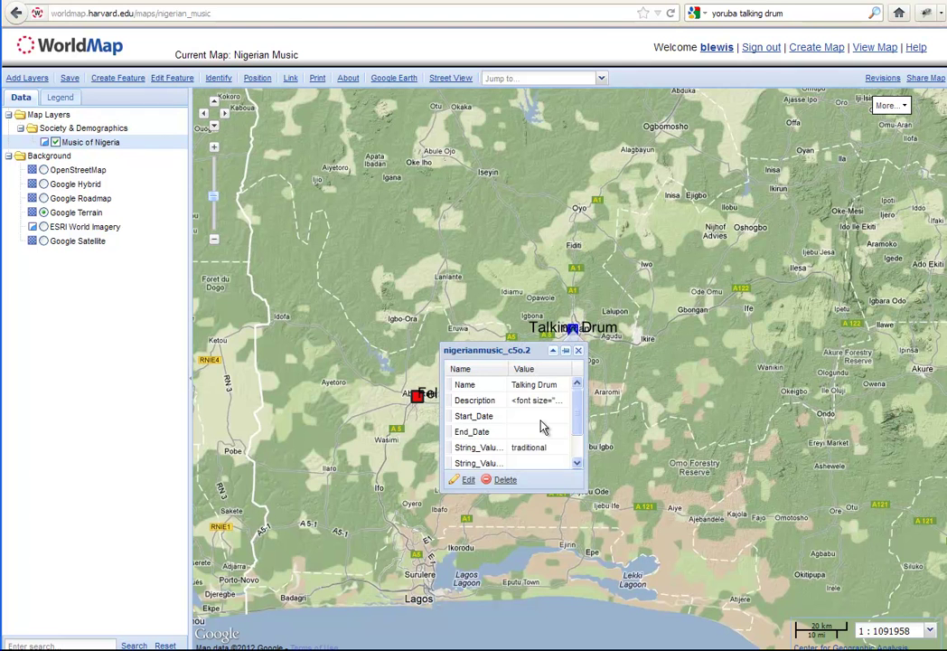
click(468, 482)
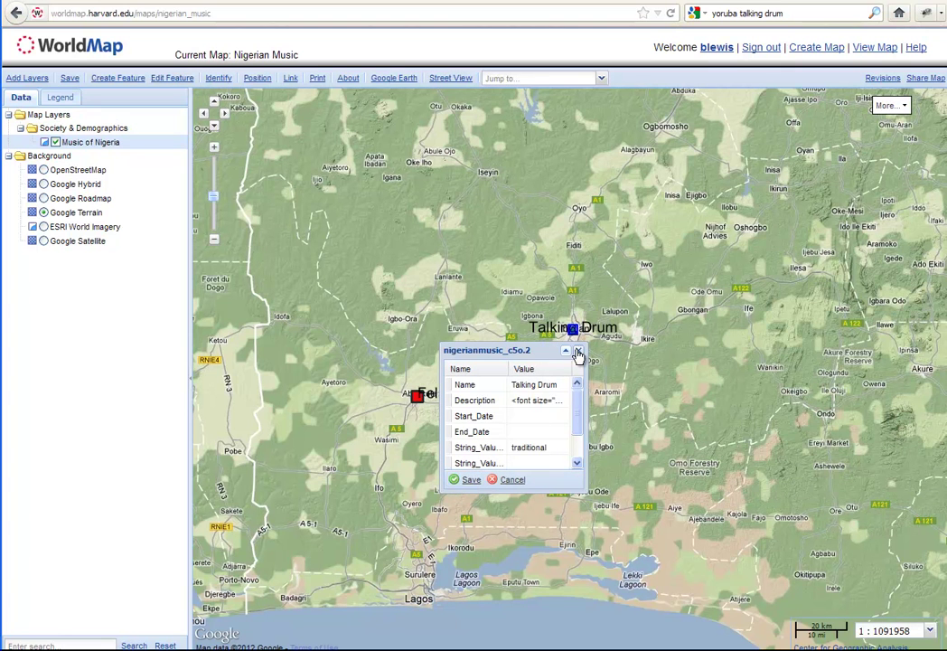
drag(573, 330, 583, 311)
click(462, 480)
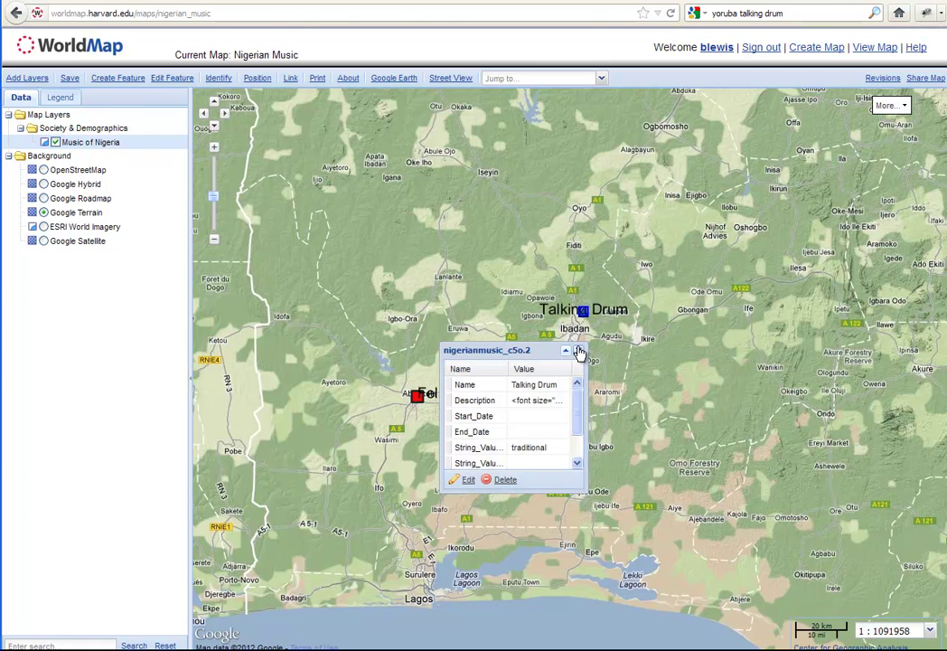
click(477, 291)
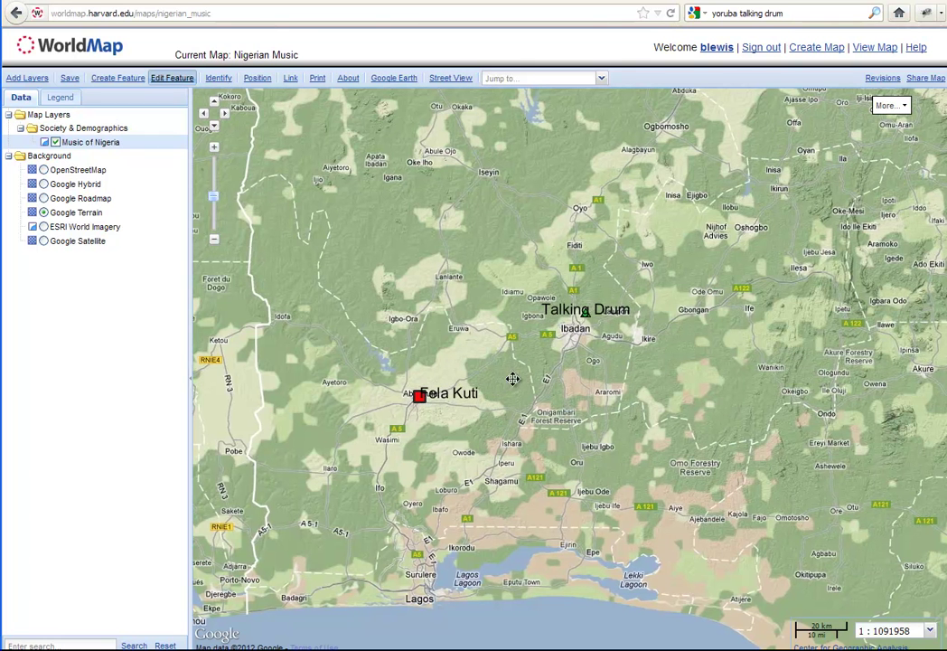
drag(524, 380, 570, 393)
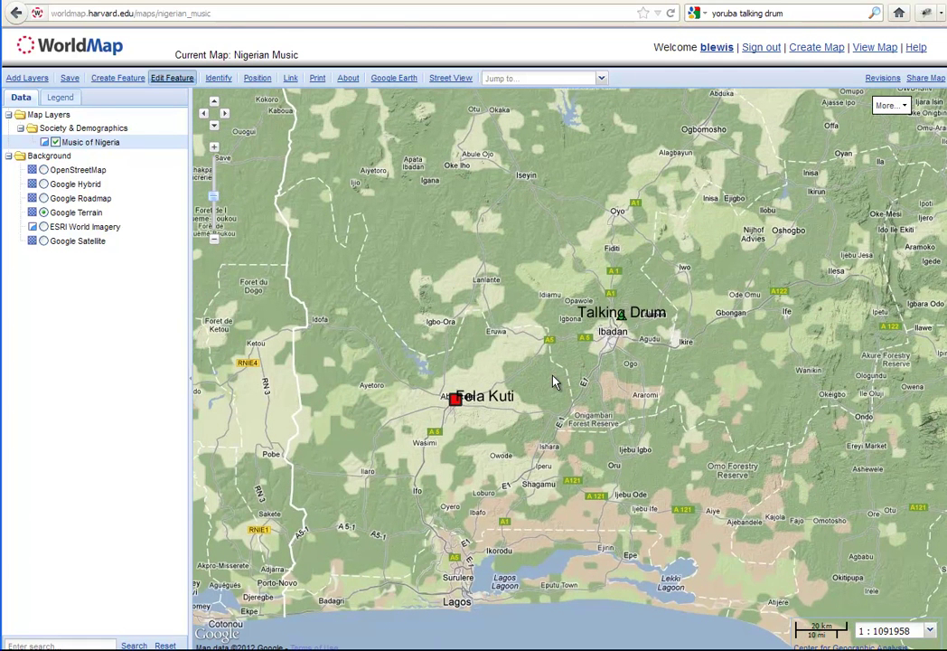